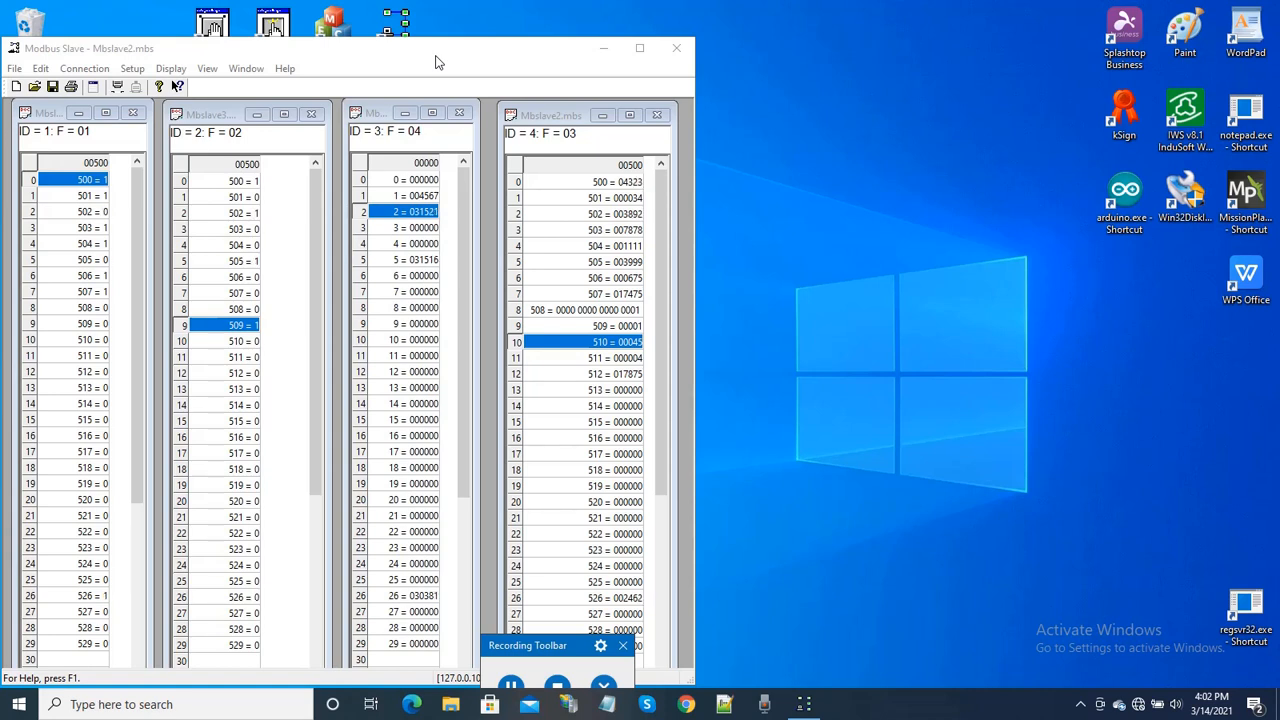
- Switch to the Infilink Modbus Driver and start a new configuration
double_click(335, 24)
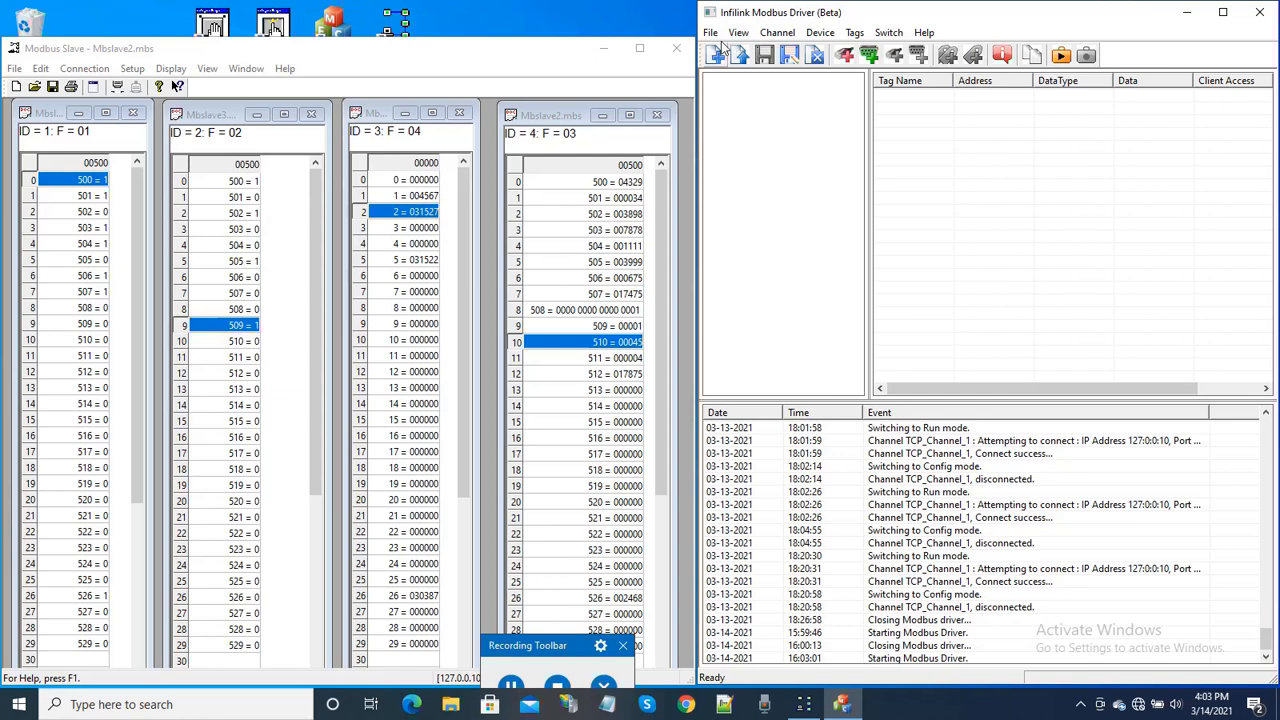
left_click(710, 32)
left_click(716, 50)
- Create a TCP channel named TCP_Channel_1 with IP address 127.0.0.10 and port 502, keeping the default reconnect settings
left_click(778, 33)
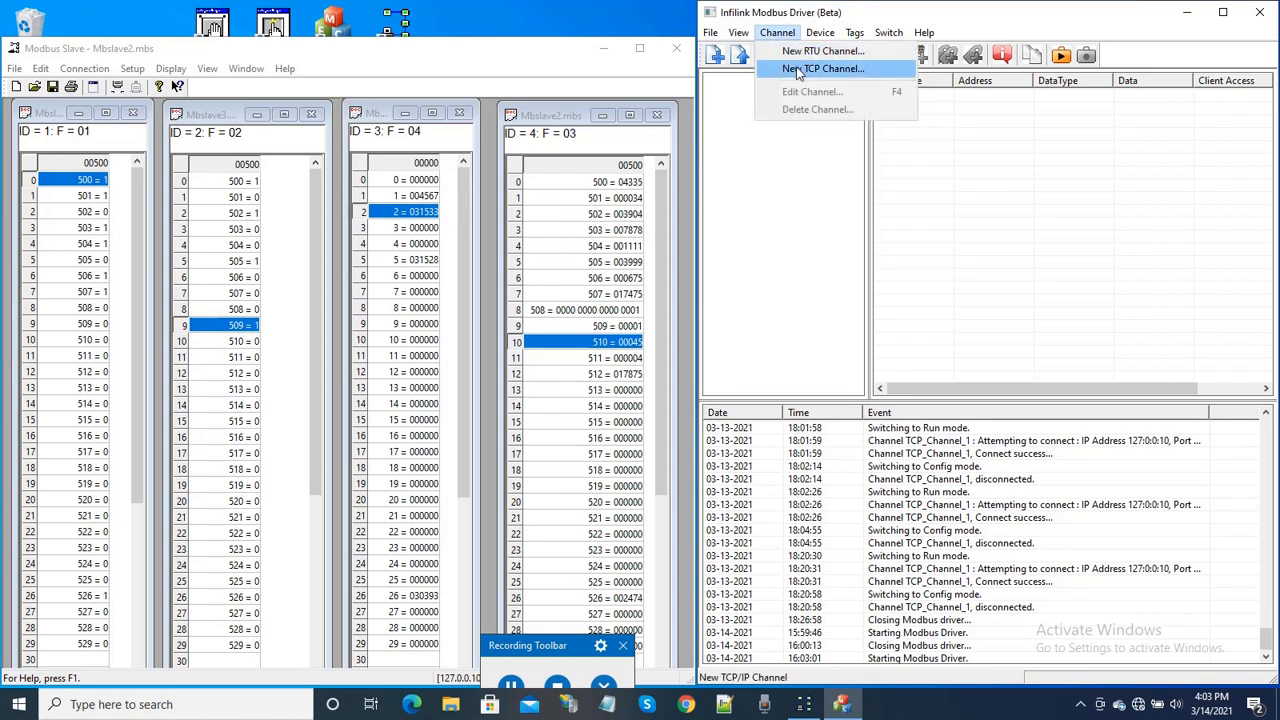
left_click(801, 69)
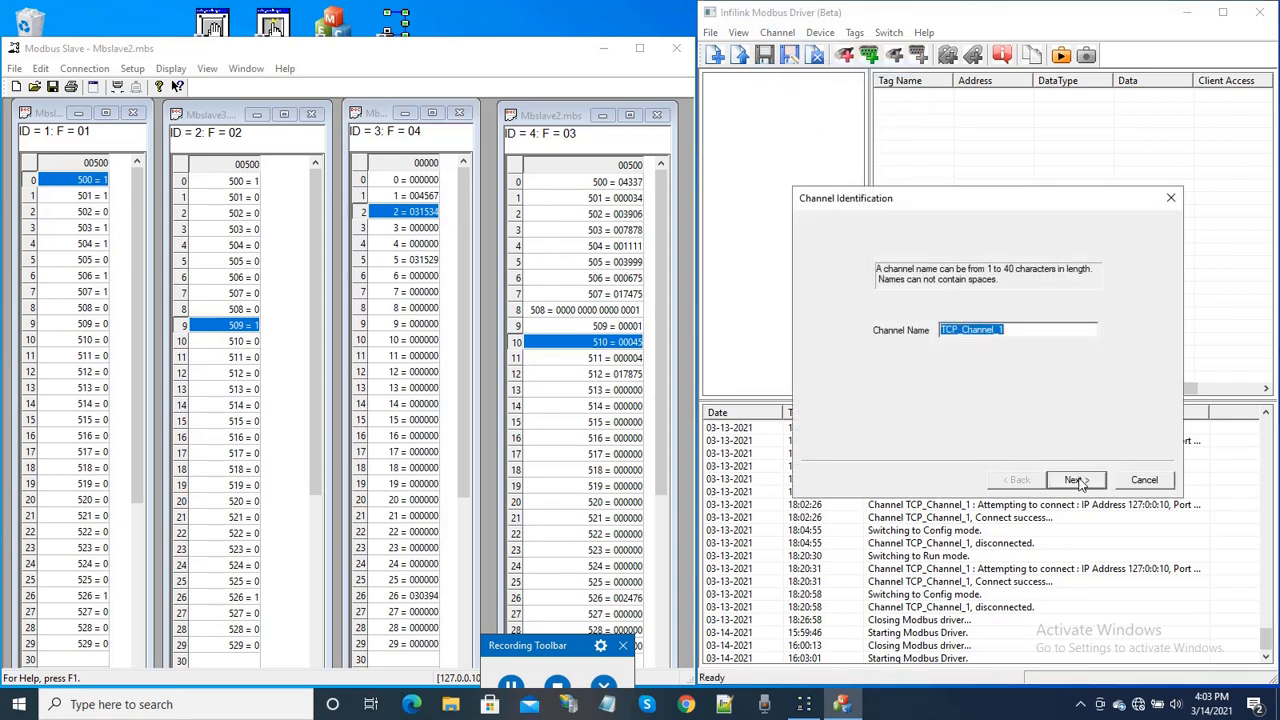
left_click(1075, 480)
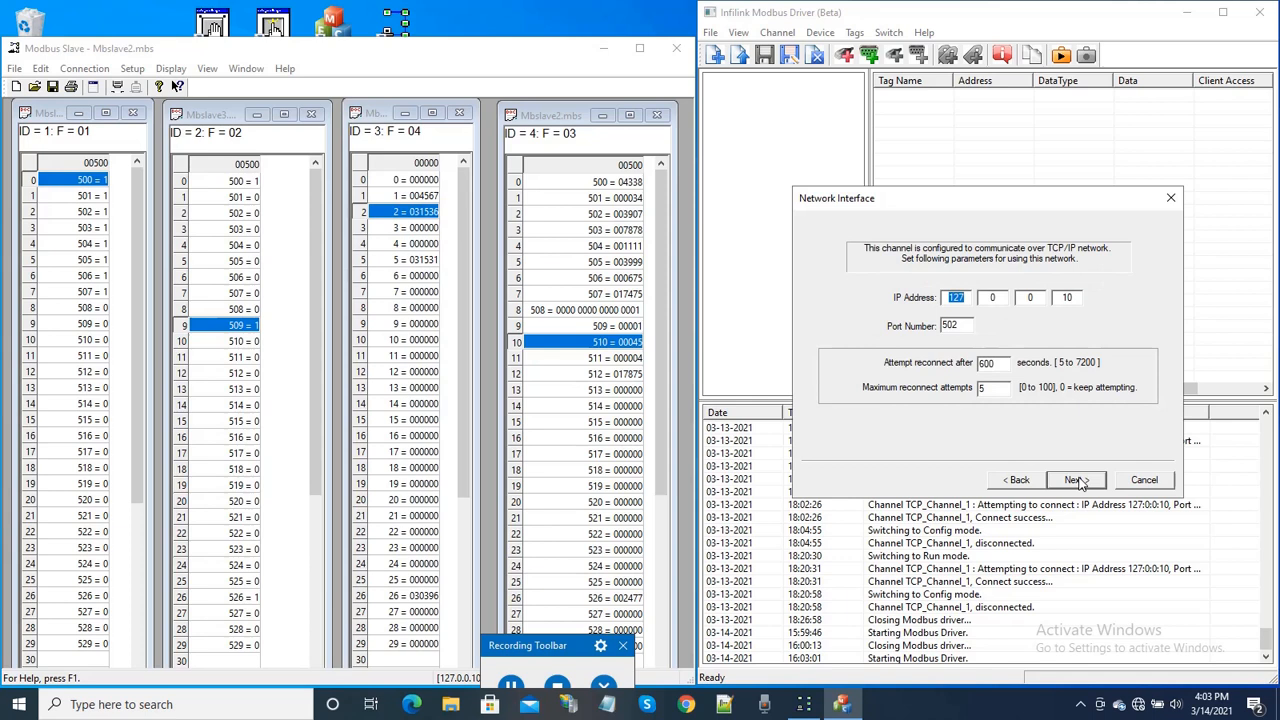
left_click(1075, 480)
left_click(1076, 481)
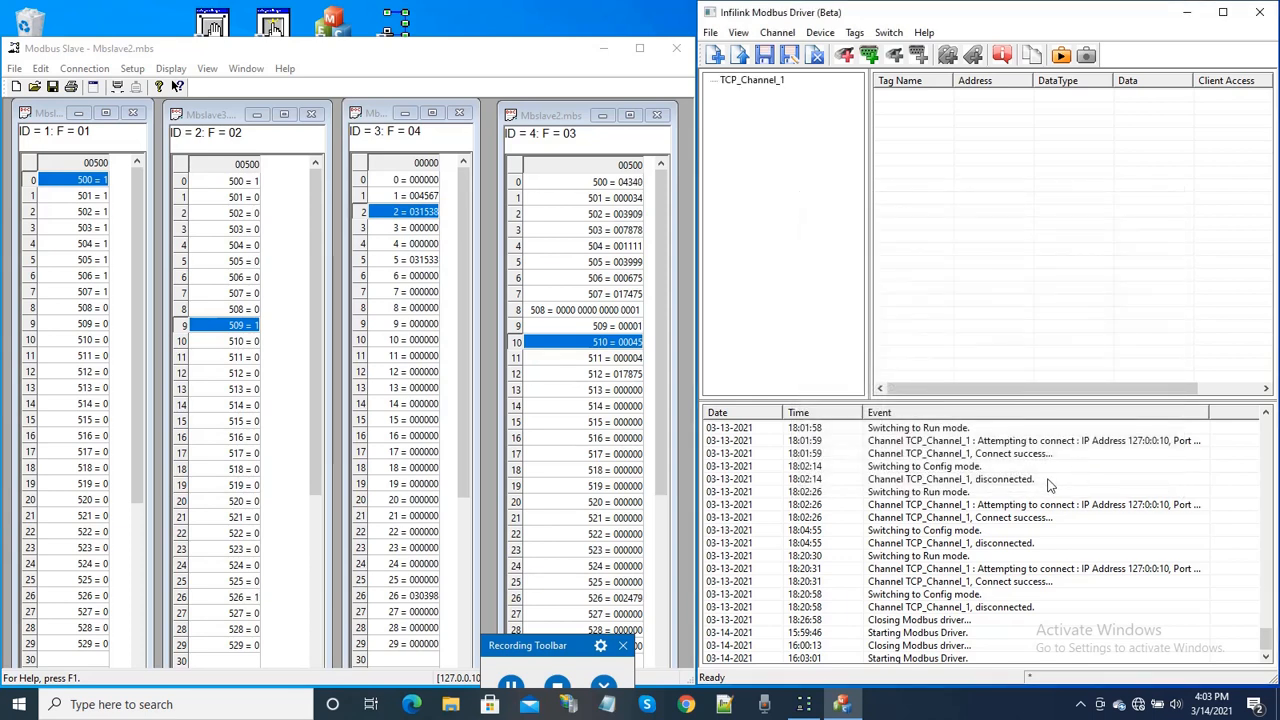
- Add a TCP device with device ID 1 to TCP_Channel_1, keeping the default data access, encoding and block size settings
left_click(757, 82)
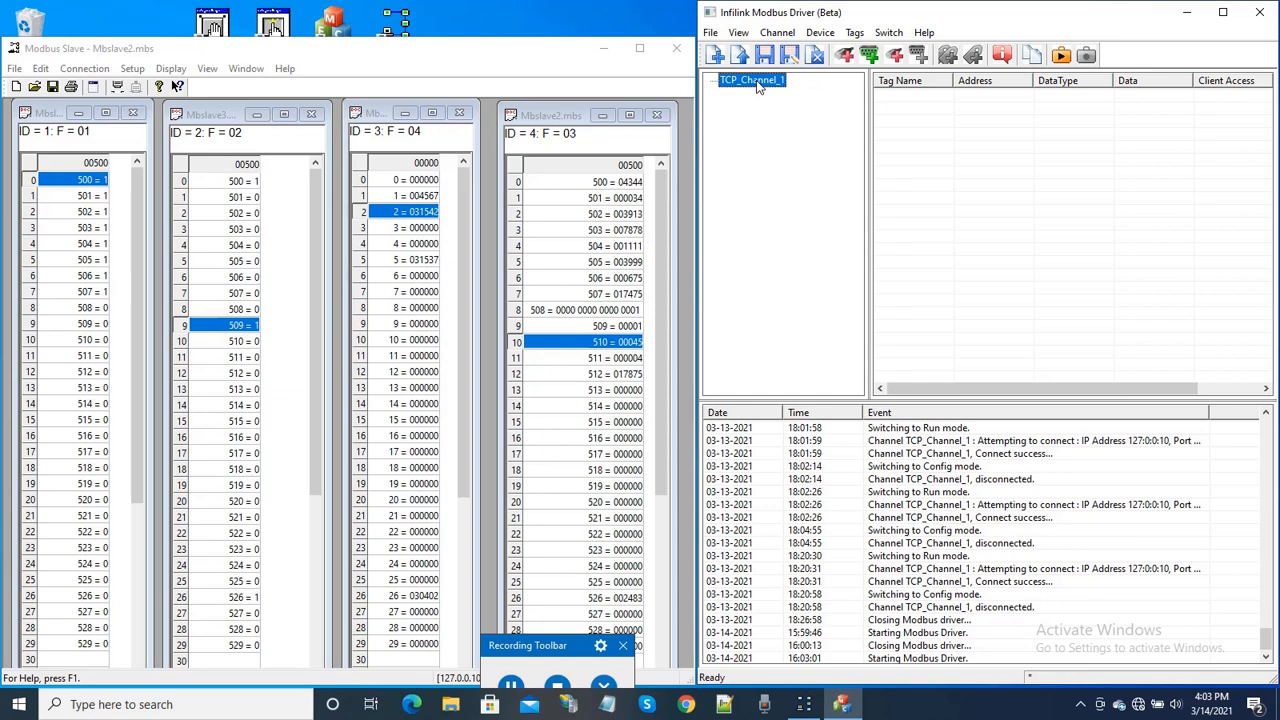
left_click(893, 55)
left_click(1088, 481)
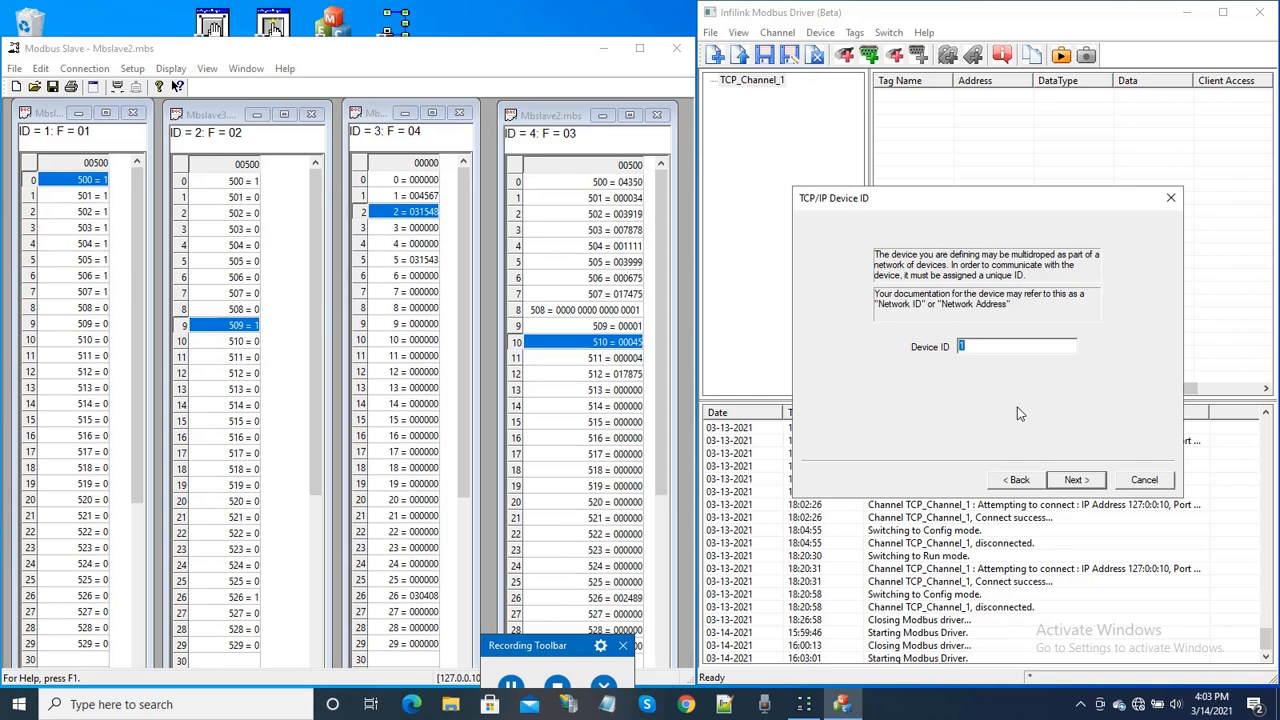
left_click(1073, 481)
left_click(1073, 481)
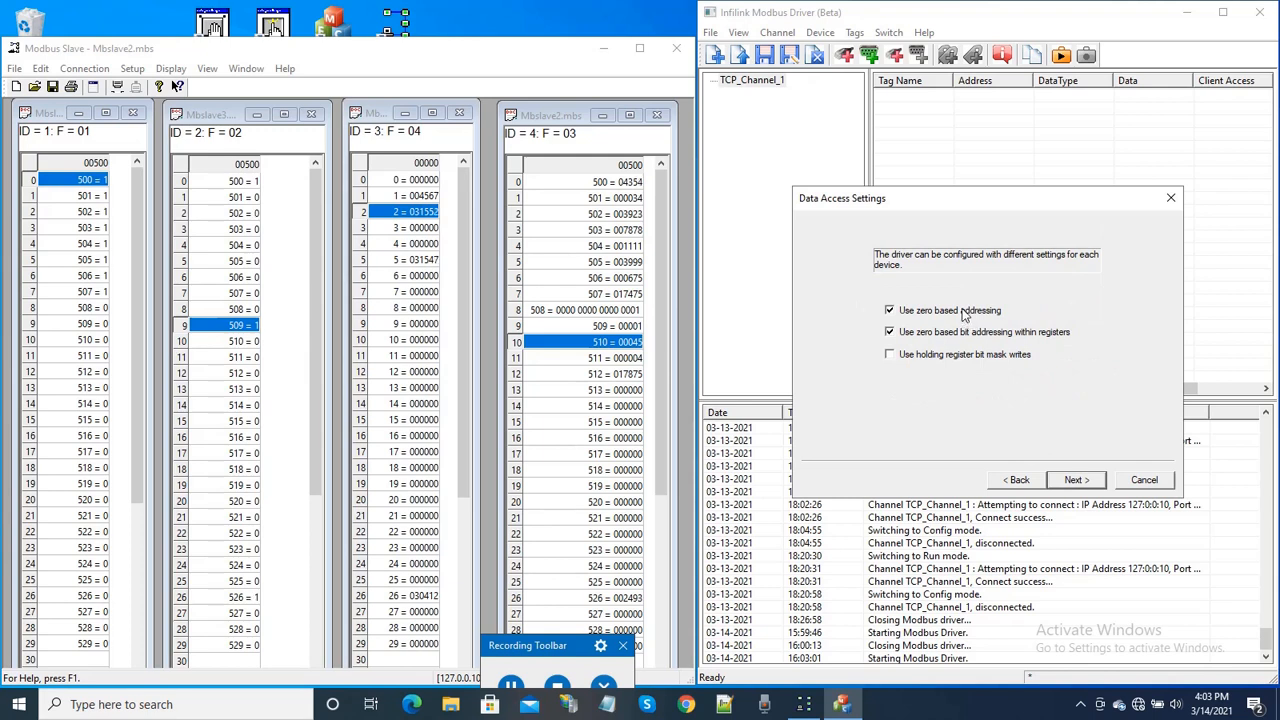
left_click(1077, 482)
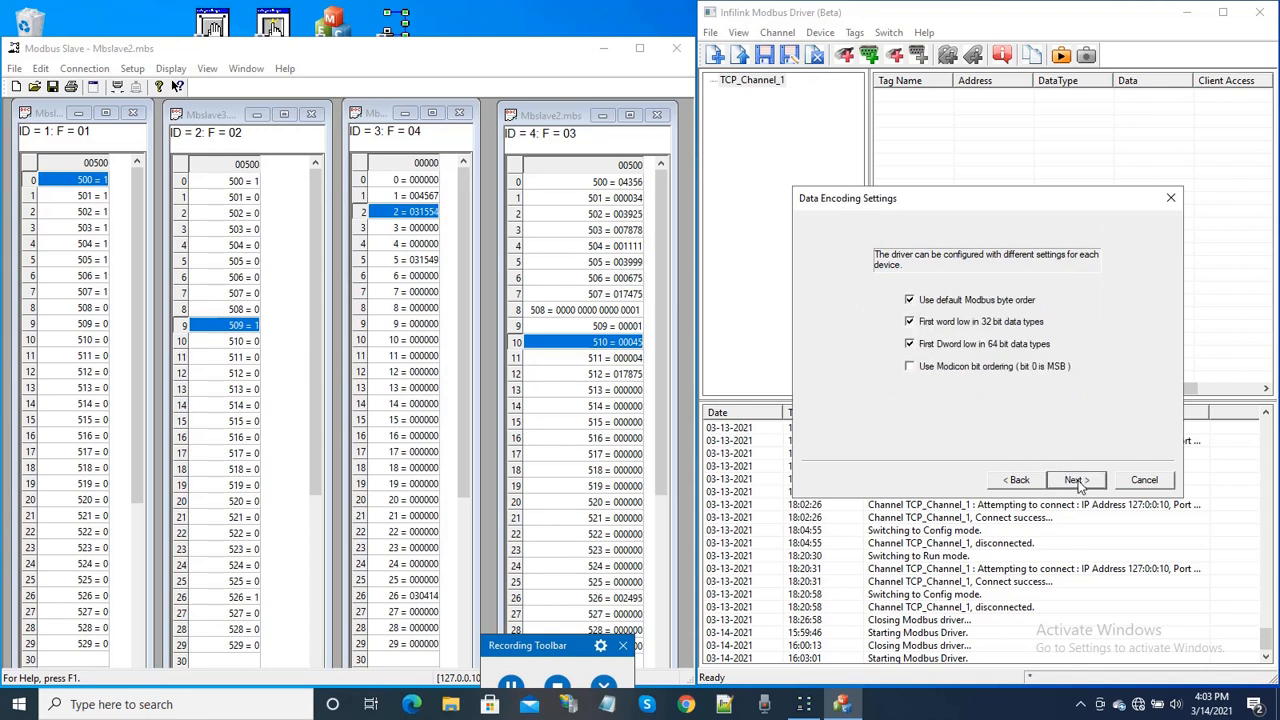
left_click(1075, 481)
left_click(1075, 480)
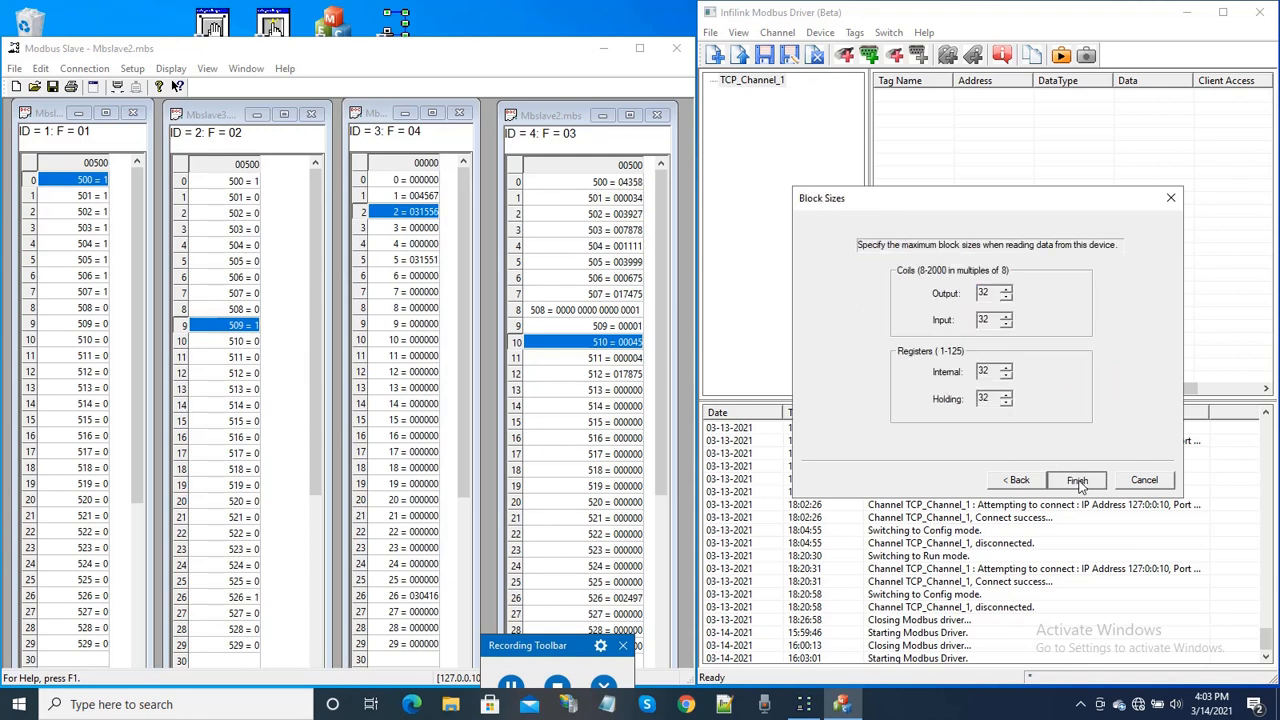
- Define a new Word tag under TCP_Device_1 named Tag_500 with address 400500 and read/write access
left_click(780, 98)
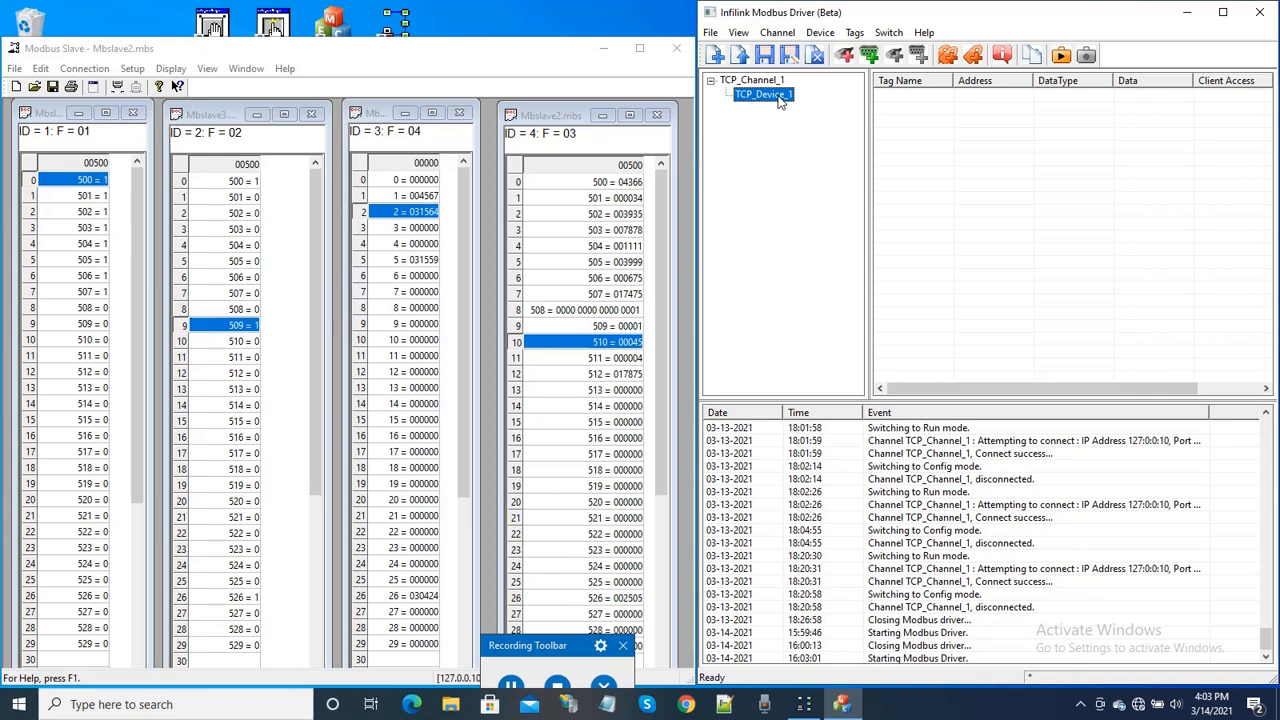
left_click(975, 58)
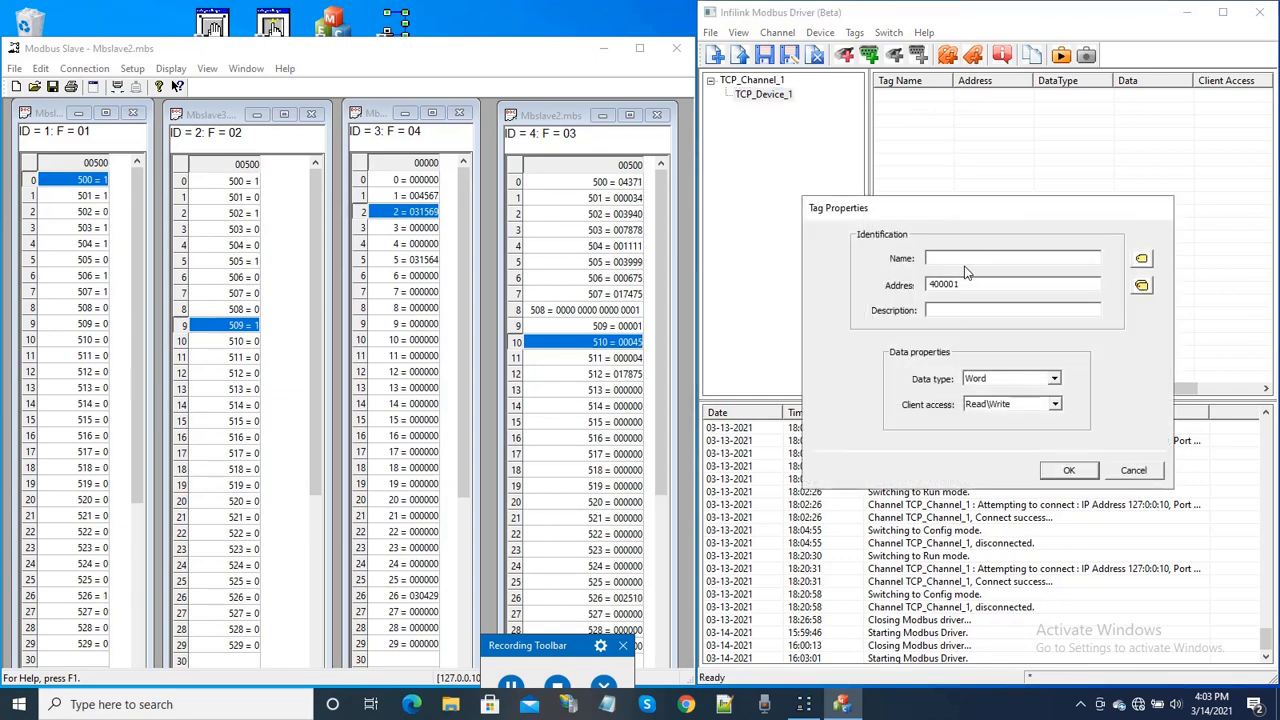
type("Tag")
type("_500")
left_click(978, 285)
key("BackSpace")
key("BackSpace")
type("500")
- Add the consecutive tags Tag_500 through Tag_505 at addresses 400500 to 400505 to TCP_Device_1
left_click(1141, 286)
left_click(1141, 286)
left_click(1141, 286)
left_click(1141, 286)
left_click(1141, 286)
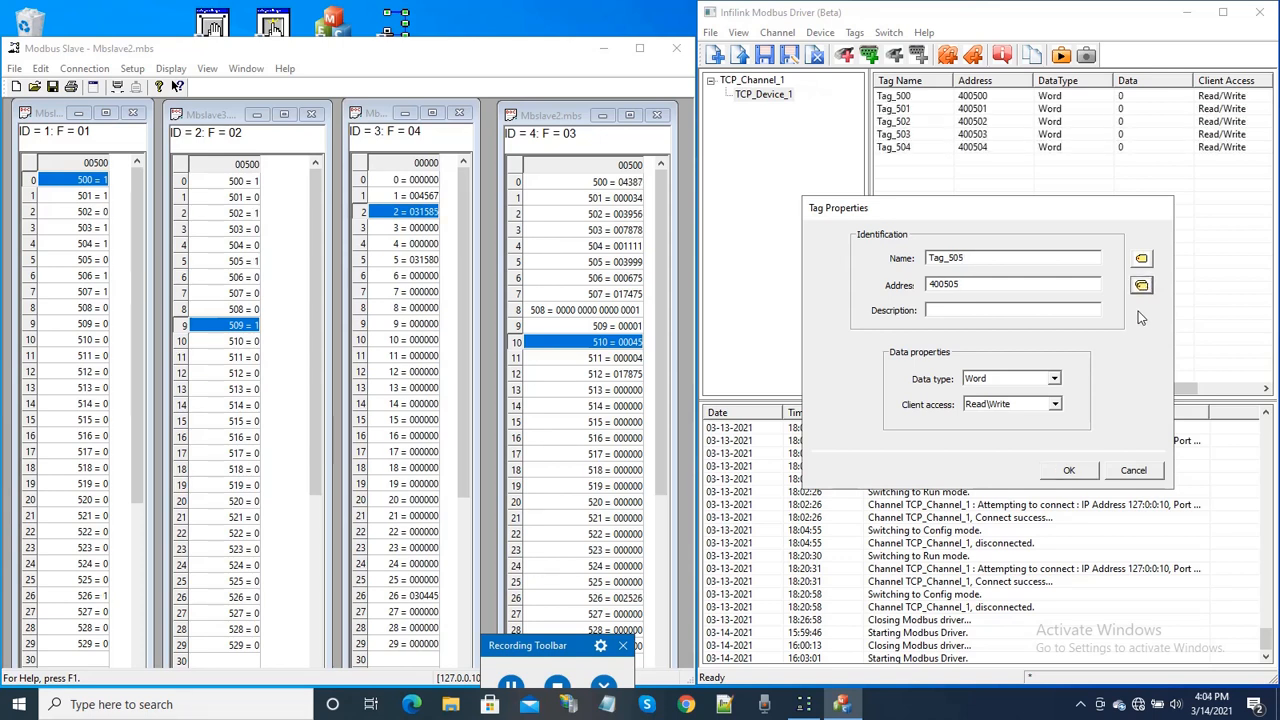
left_click(1069, 470)
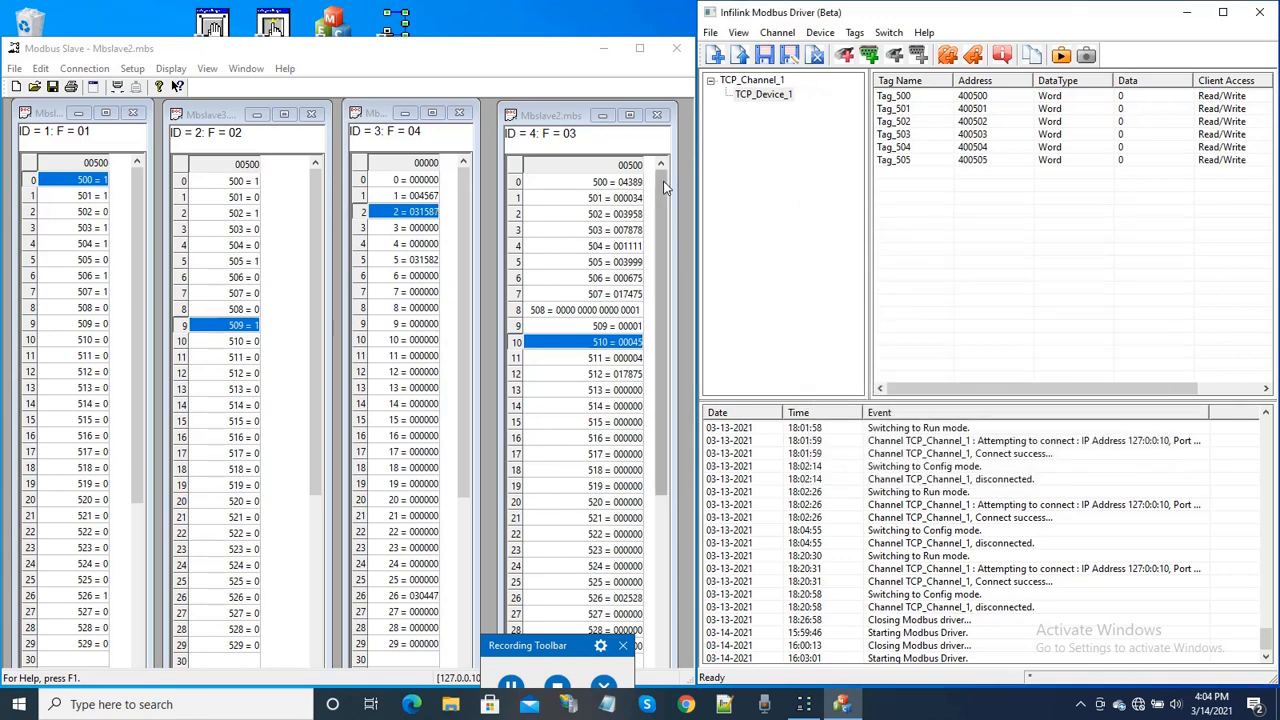
- Create a tag group named Device_1_Group_1 under TCP_Device_1
left_click(777, 96)
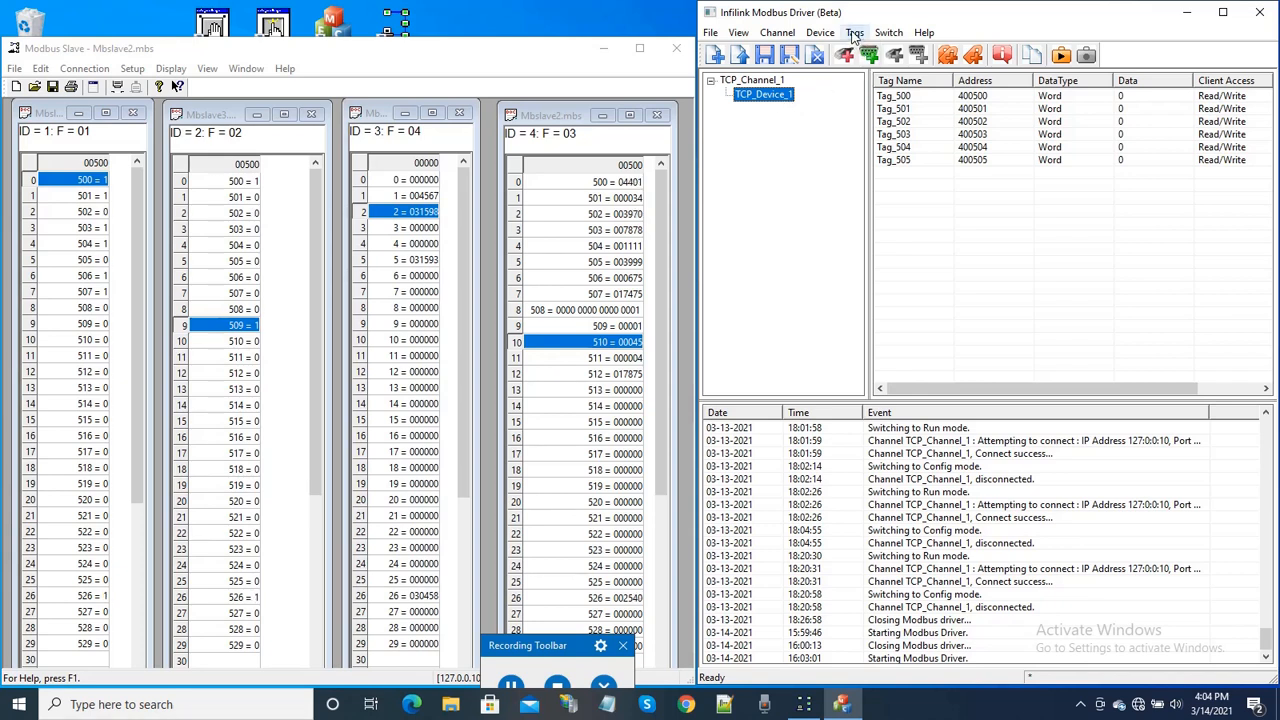
left_click(854, 33)
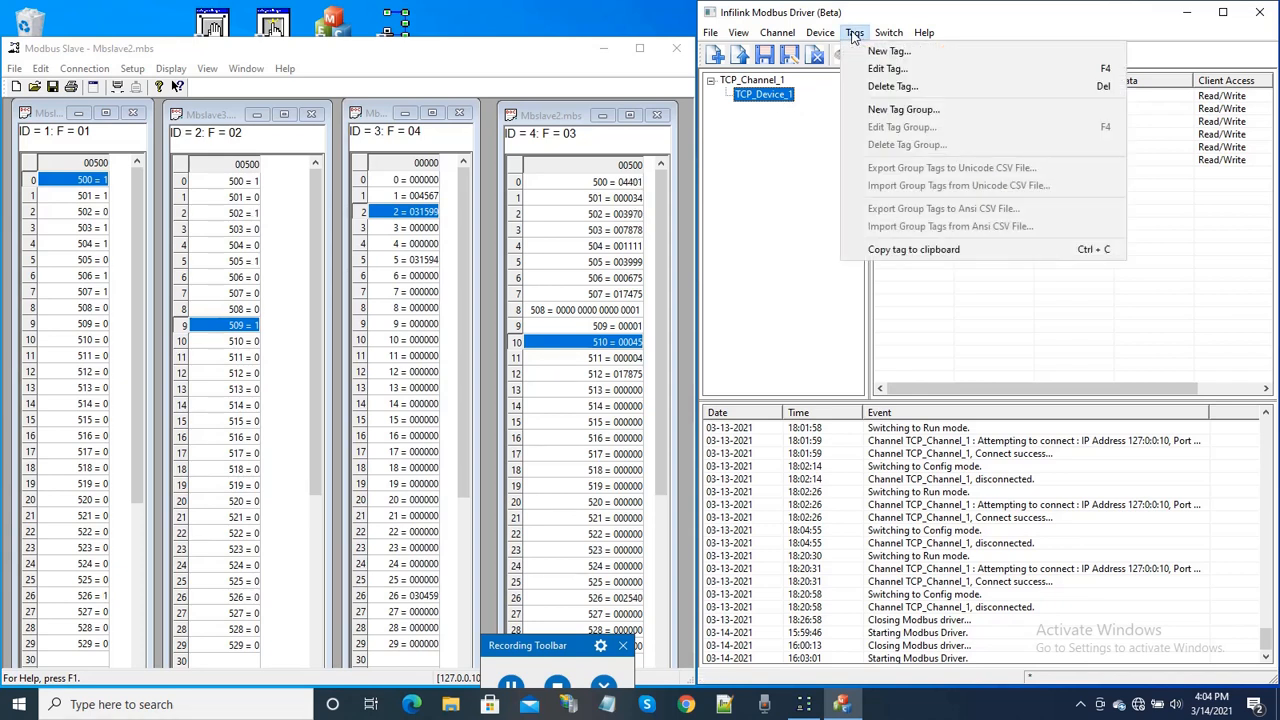
left_click(880, 118)
left_click_drag(944, 268, 923, 266)
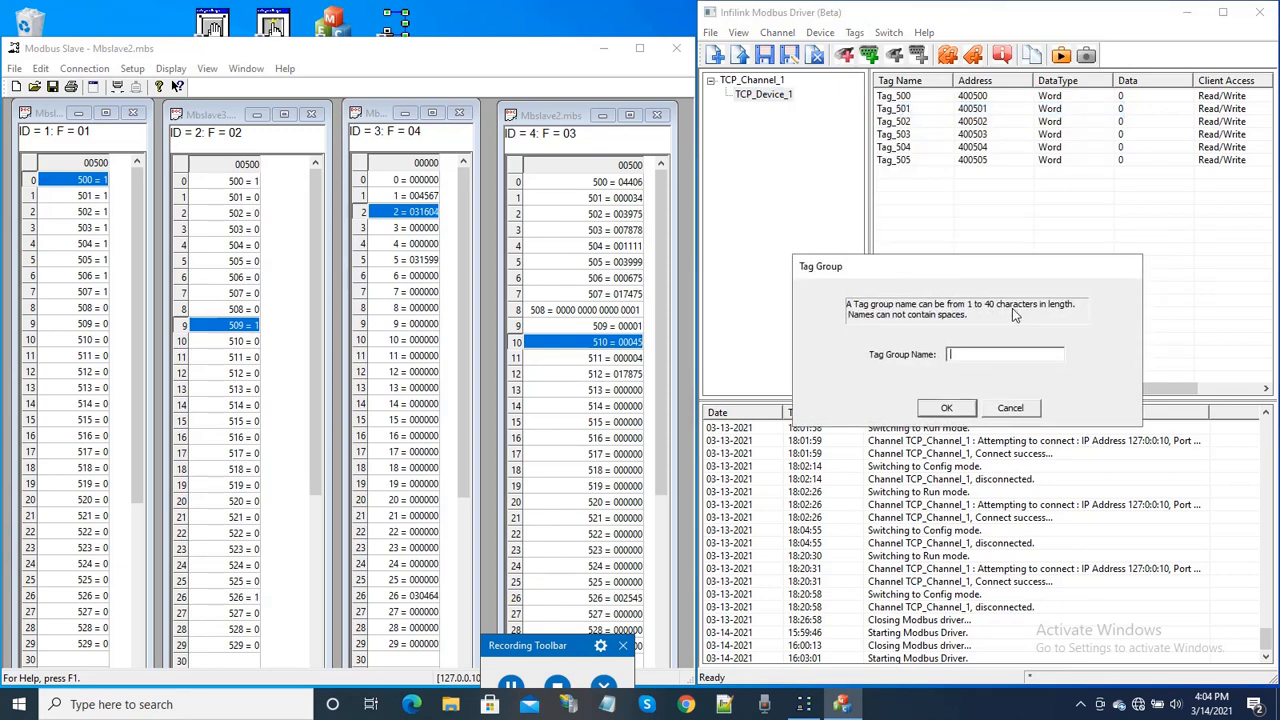
type("Device_1_Group_1")
left_click(945, 408)
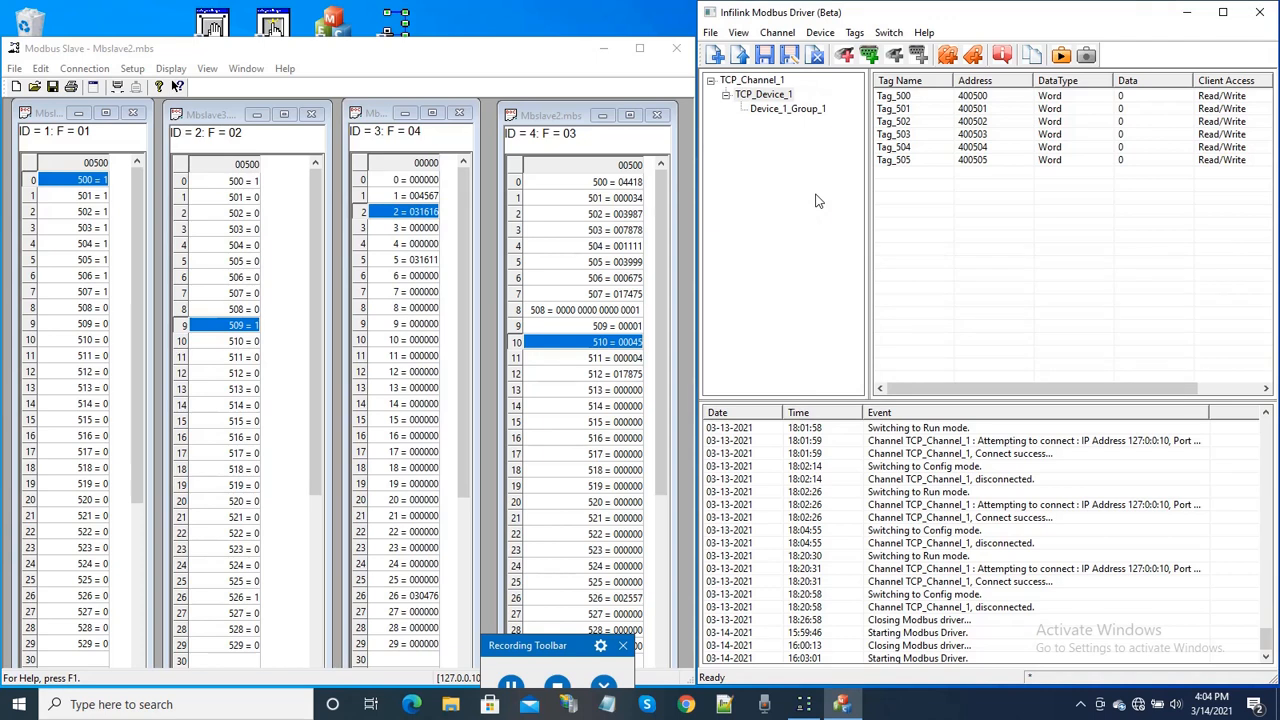
- Add the consecutive Word tags Tag_508 through Tag_514 at addresses 400508 to 400514 to Device_1_Group_1
left_click(809, 110)
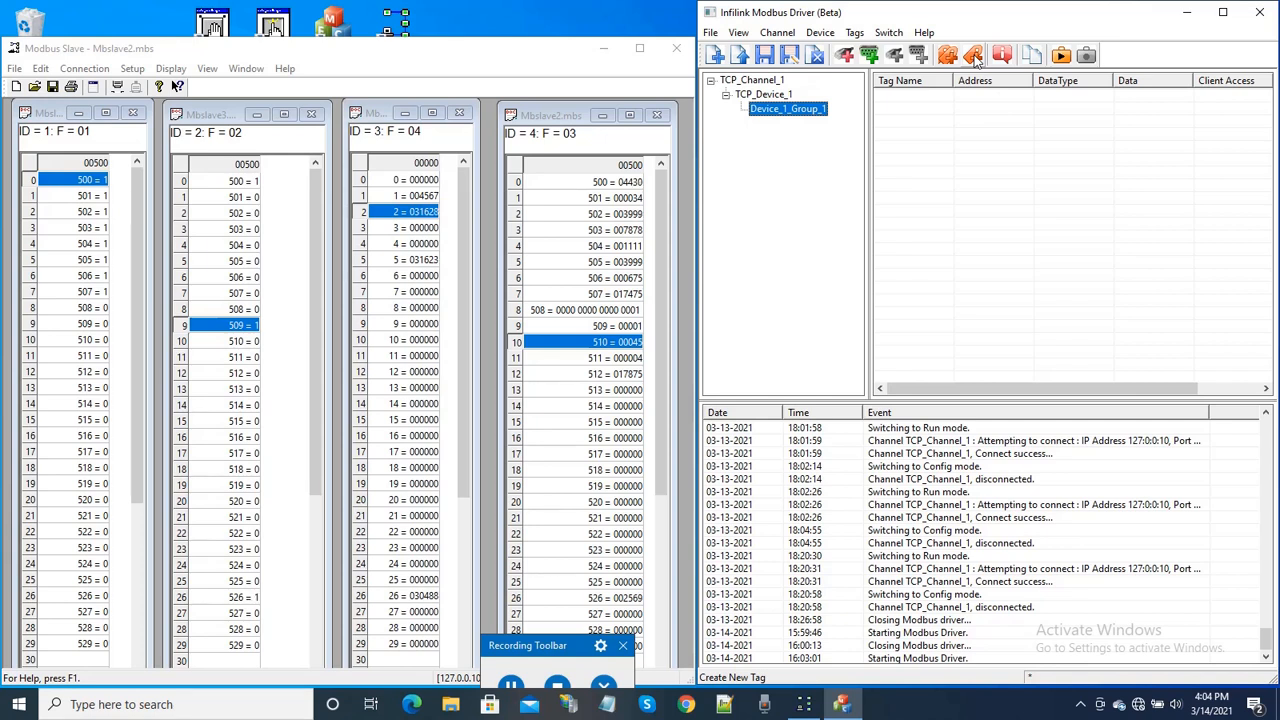
left_click(975, 57)
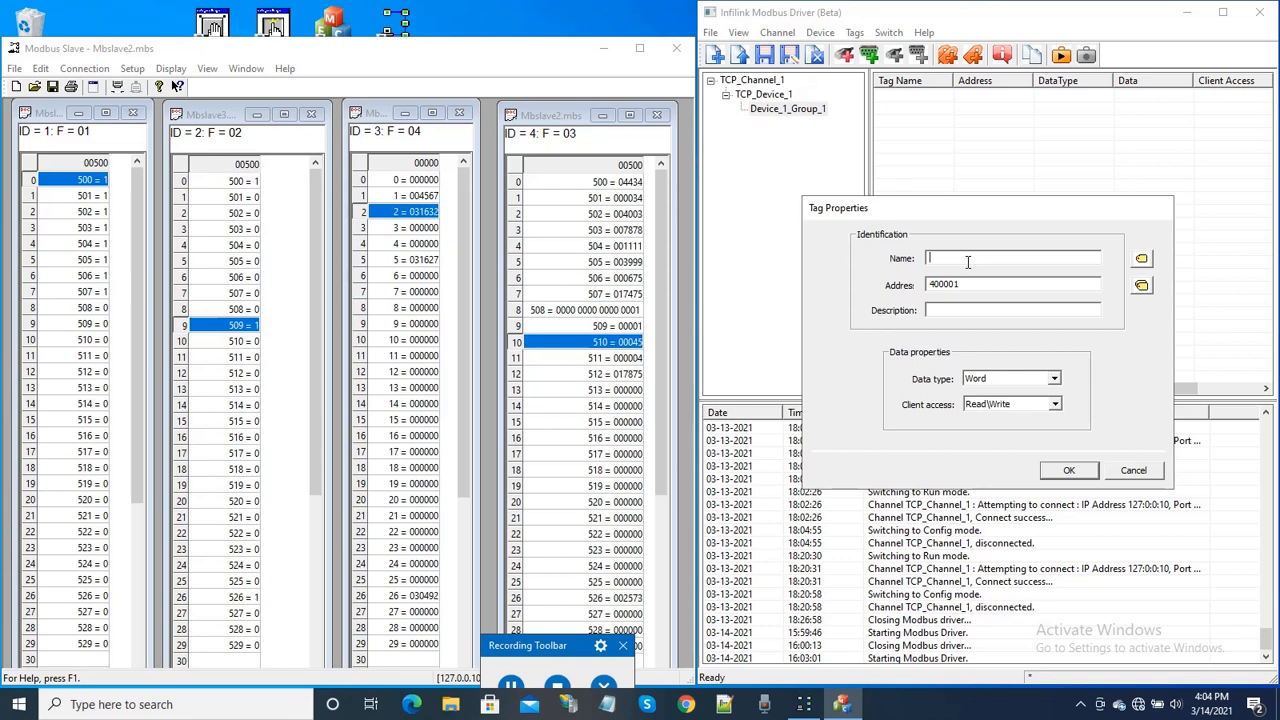
type("Tag_50")
key("BackSpace")
key("BackSpace")
key("BackSpace")
type("508")
left_click(1142, 286)
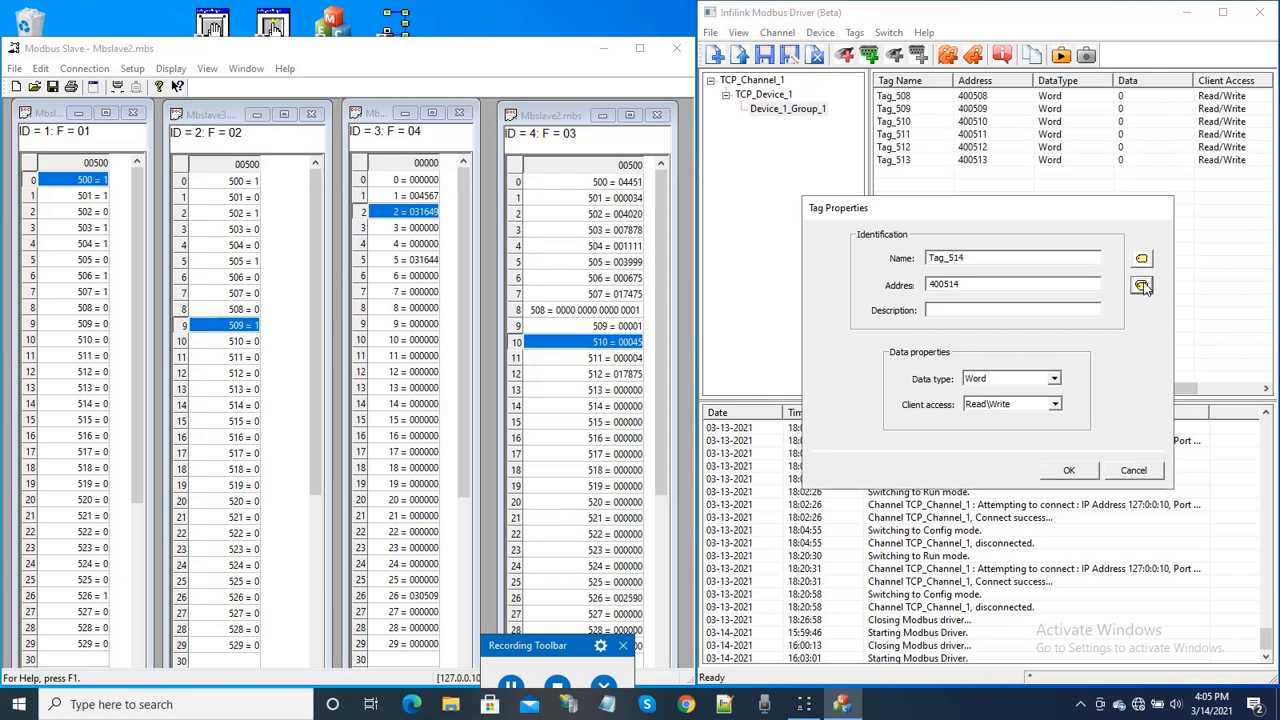
left_click(1064, 470)
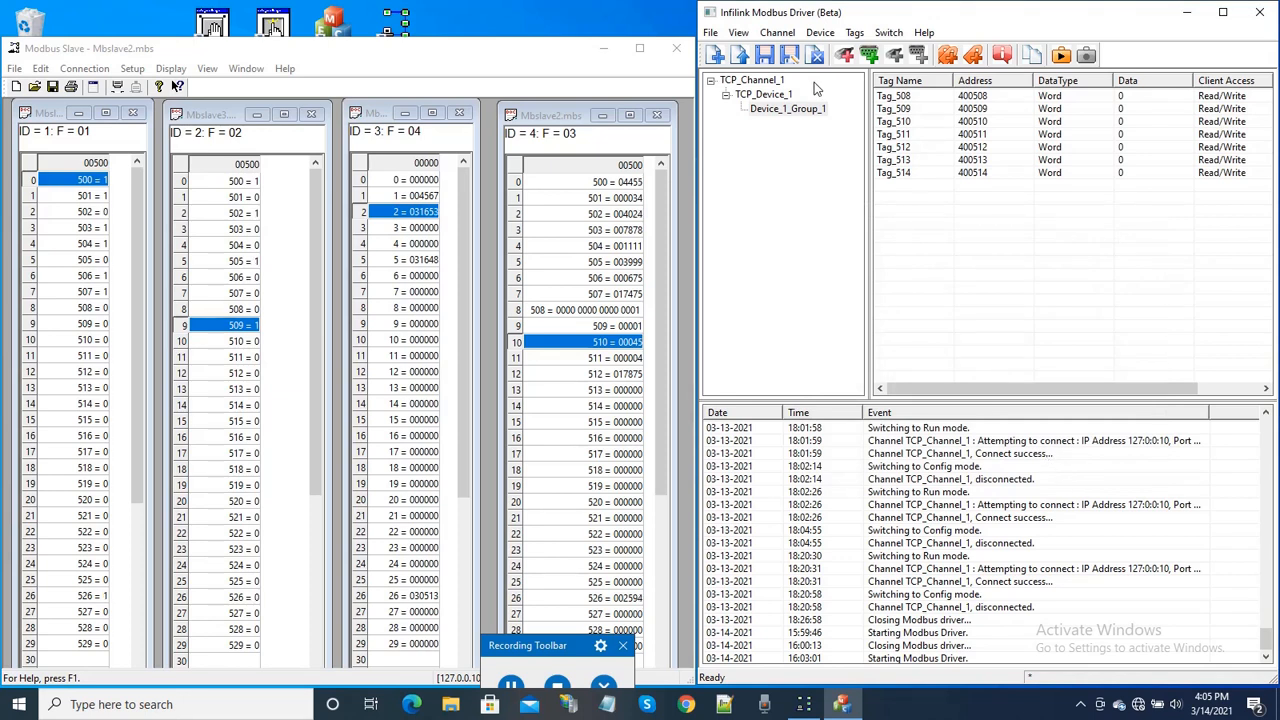
- Create a nested tag group named GroupInGroup inside Device_1_Group_1
left_click(755, 80)
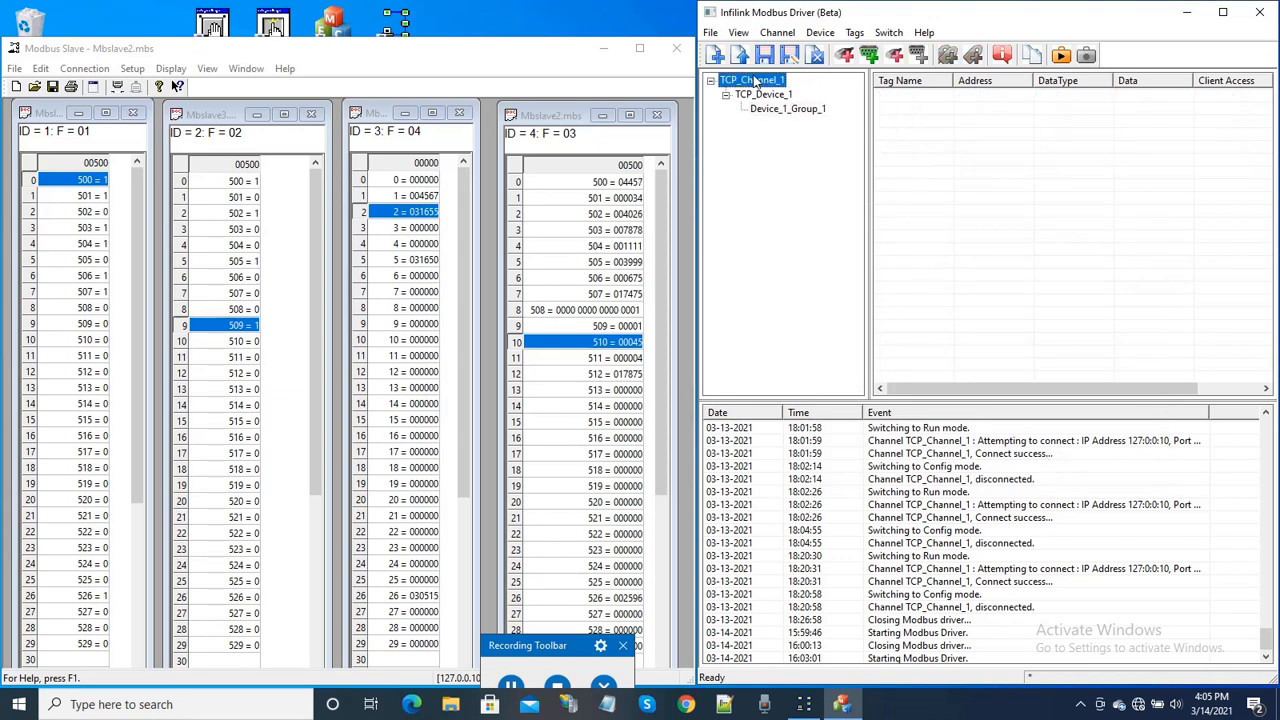
left_click(776, 95)
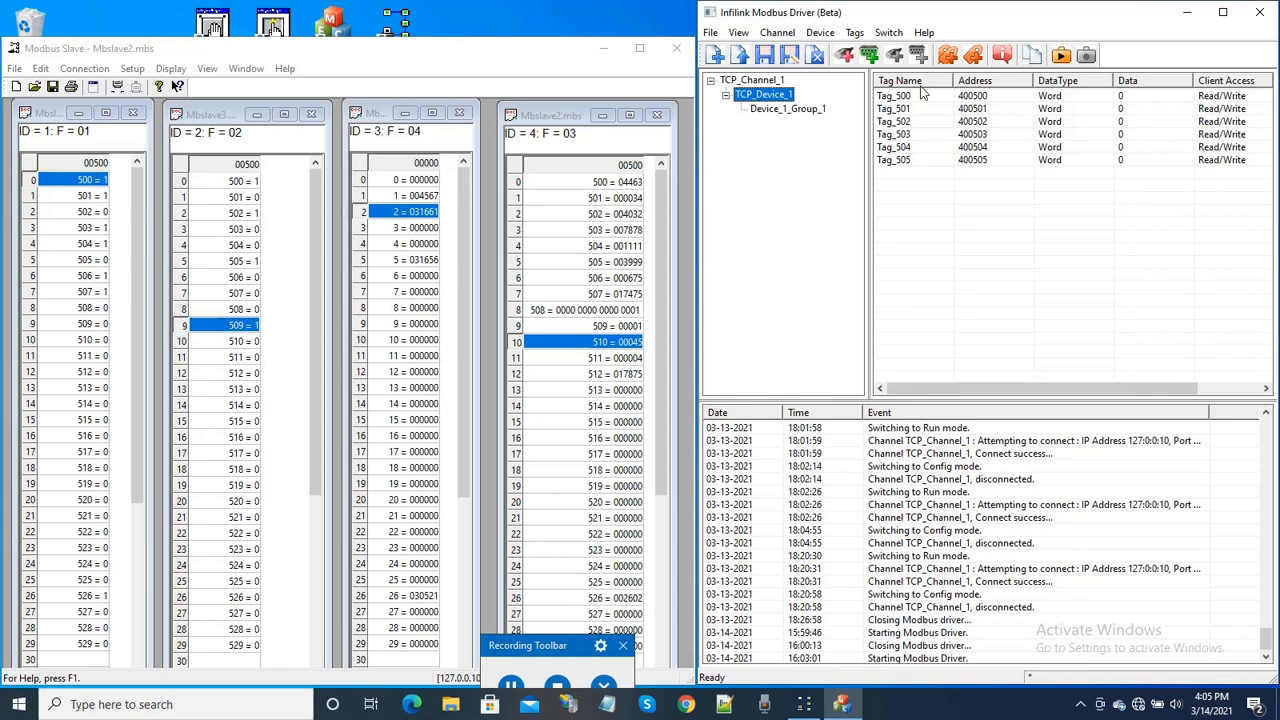
left_click(800, 110)
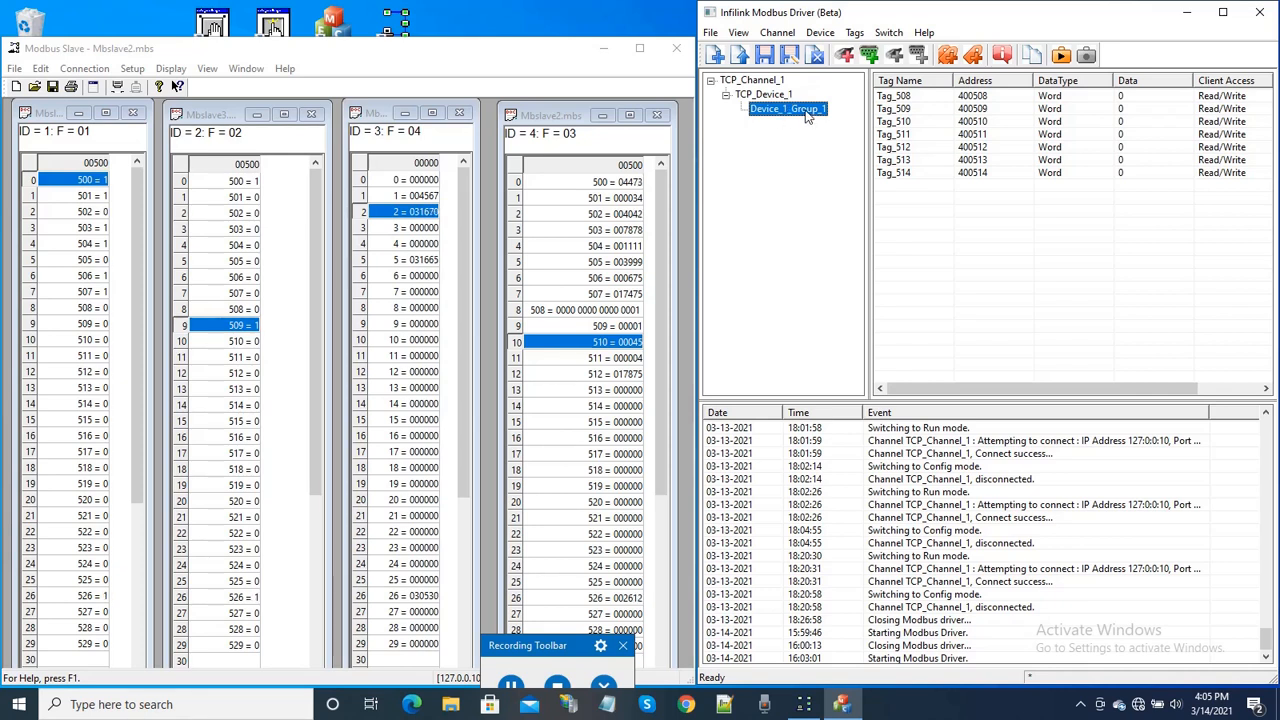
left_click(948, 56)
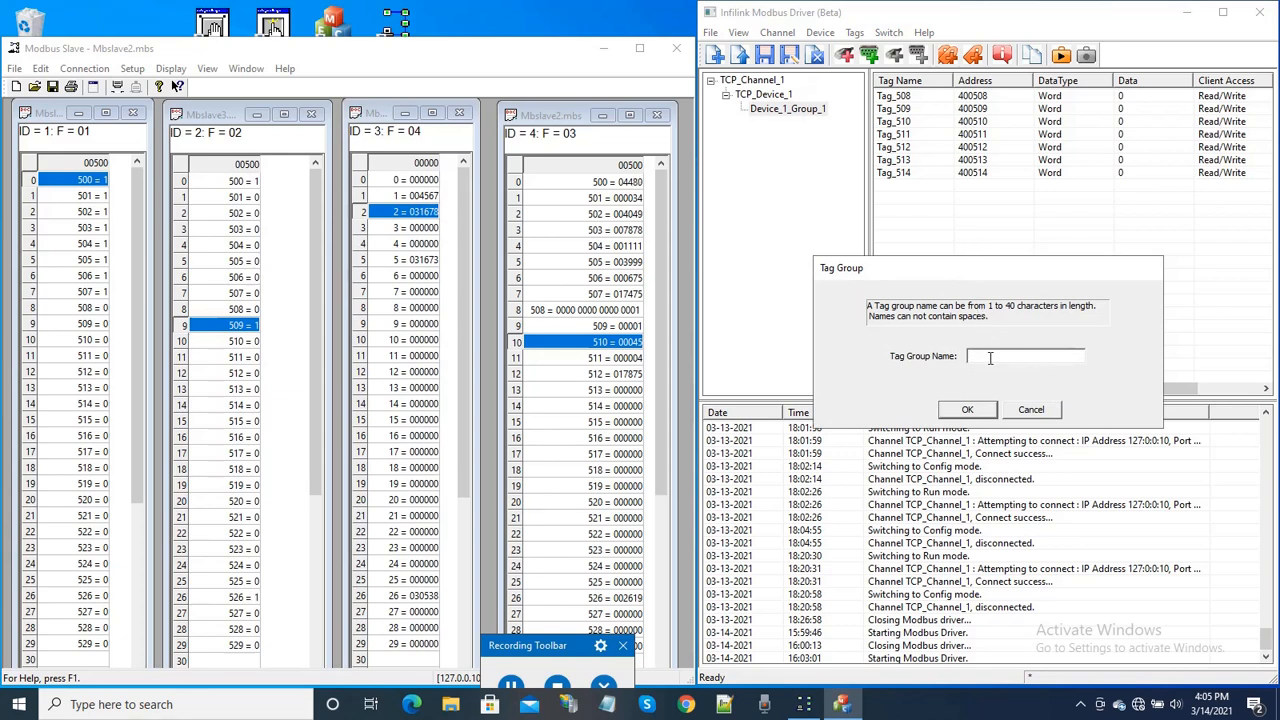
type("Group1nGroup")
left_click(966, 411)
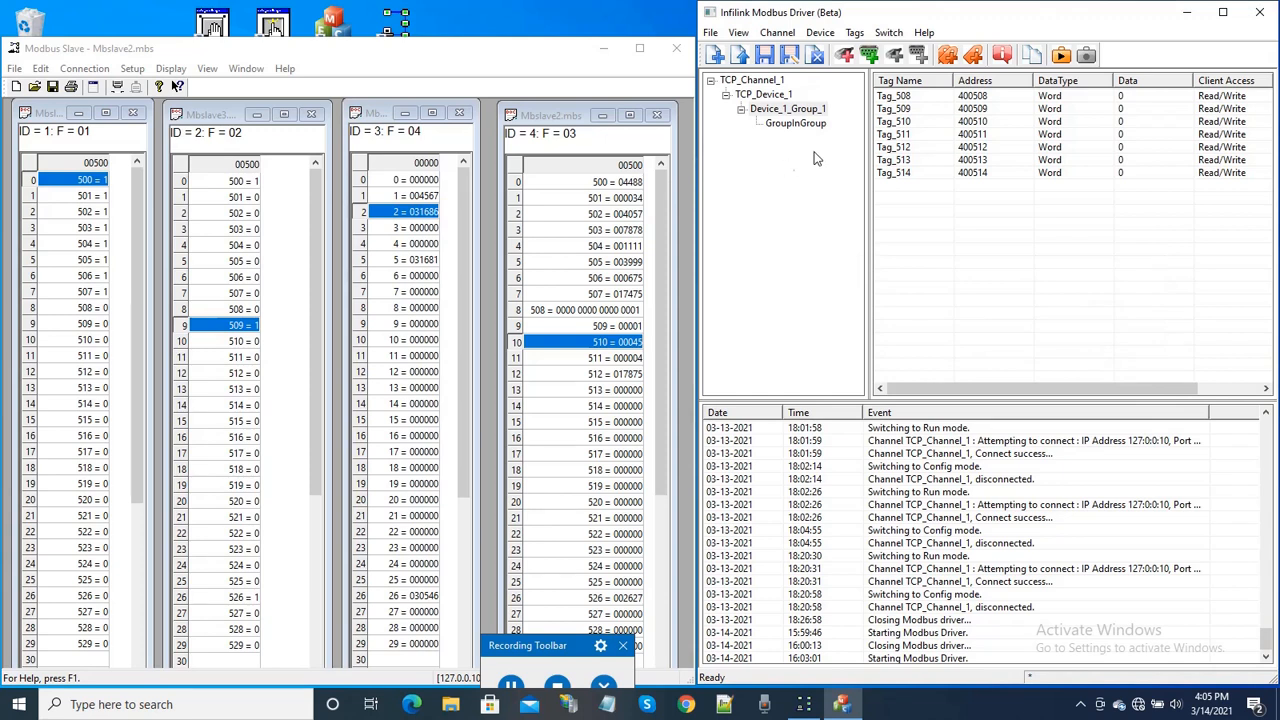
- Define a new Word tag in GroupInGroup named Tag_520 with address 400520 and read/write access
left_click(795, 126)
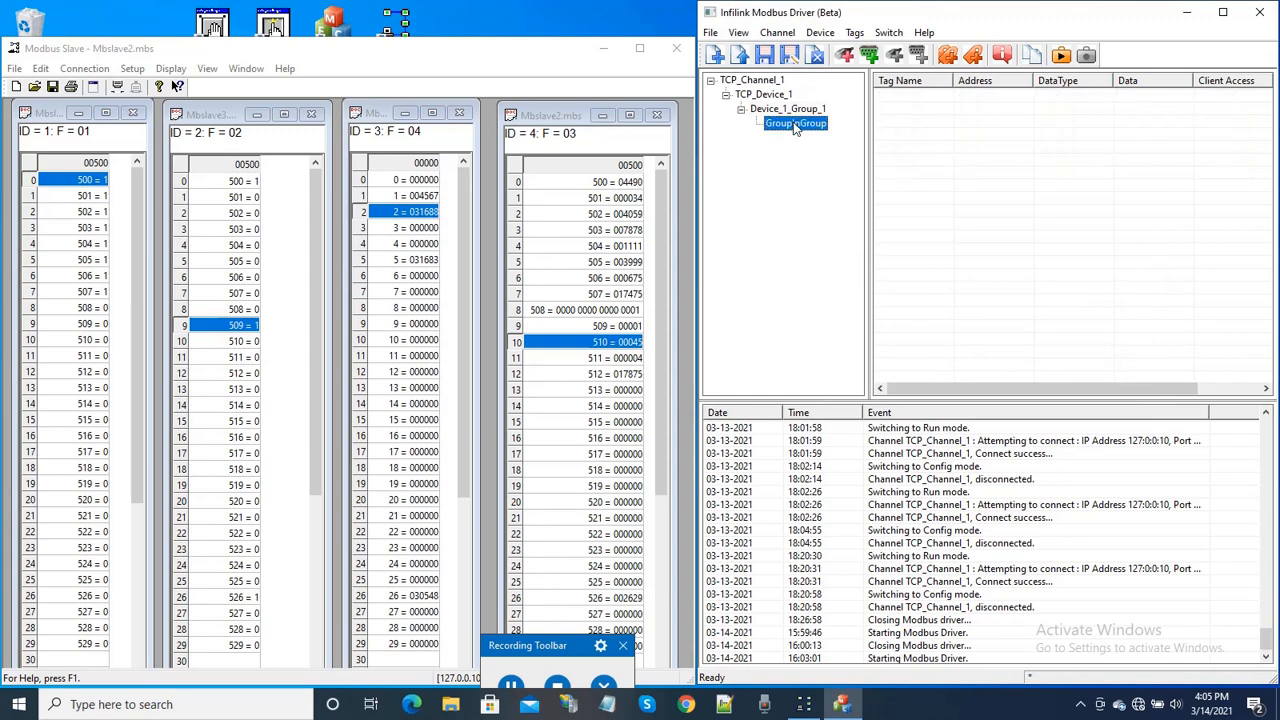
left_click(976, 56)
type("Tag5")
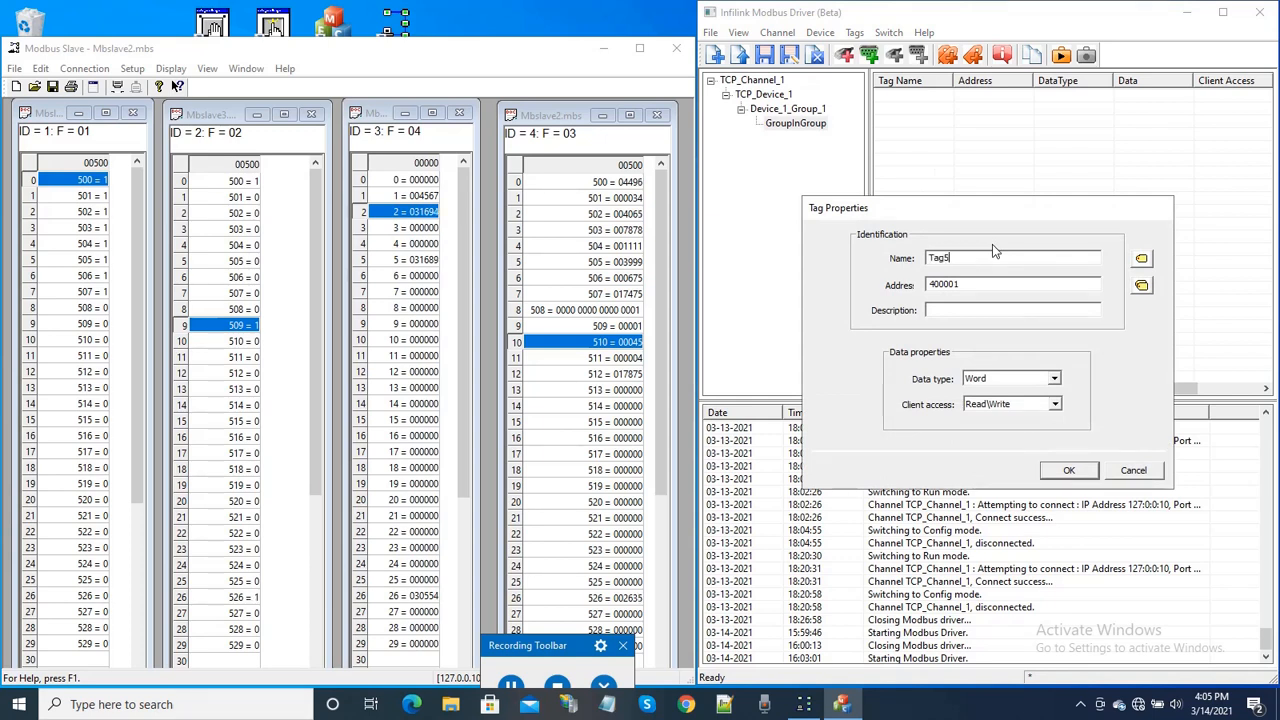
key("BackSpace")
type("_52")
left_click(978, 287)
key("BackSpace")
key("BackSpace")
type("5")
- Add the consecutive tags Tag_520 through Tag_525 at addresses 400520 to 400525 to GroupInGroup
left_click(1143, 286)
left_click(1143, 286)
left_click(1143, 286)
left_click(1143, 286)
left_click(1143, 286)
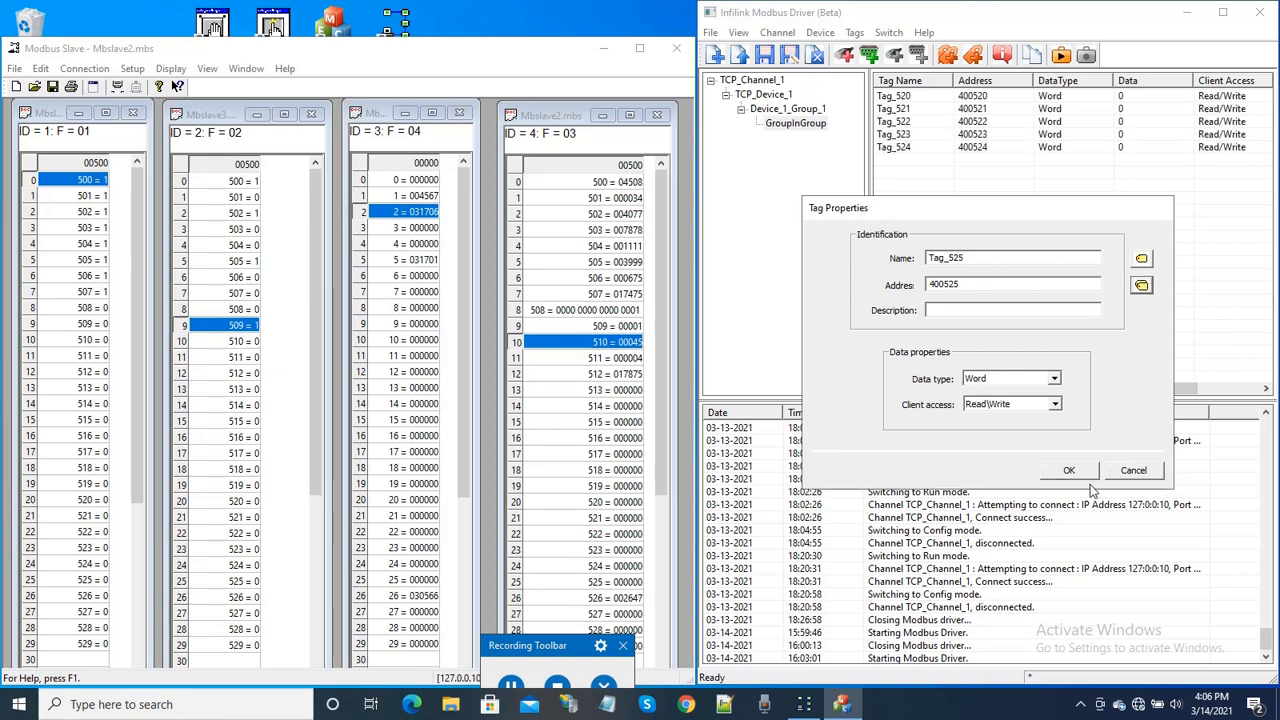
left_click(1067, 470)
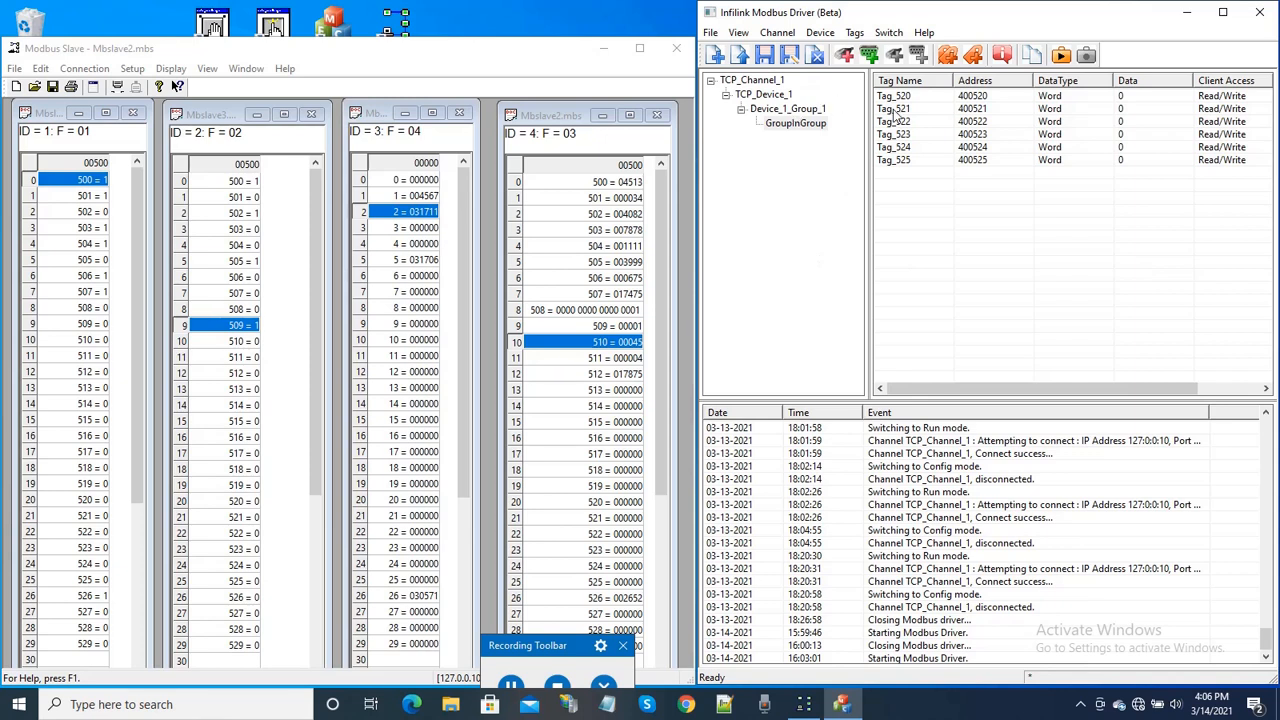
- Review the tags under TCP_Device_1, Device_1_Group_1 and GroupInGroup, and return to TCP_Channel_1
left_click(770, 96)
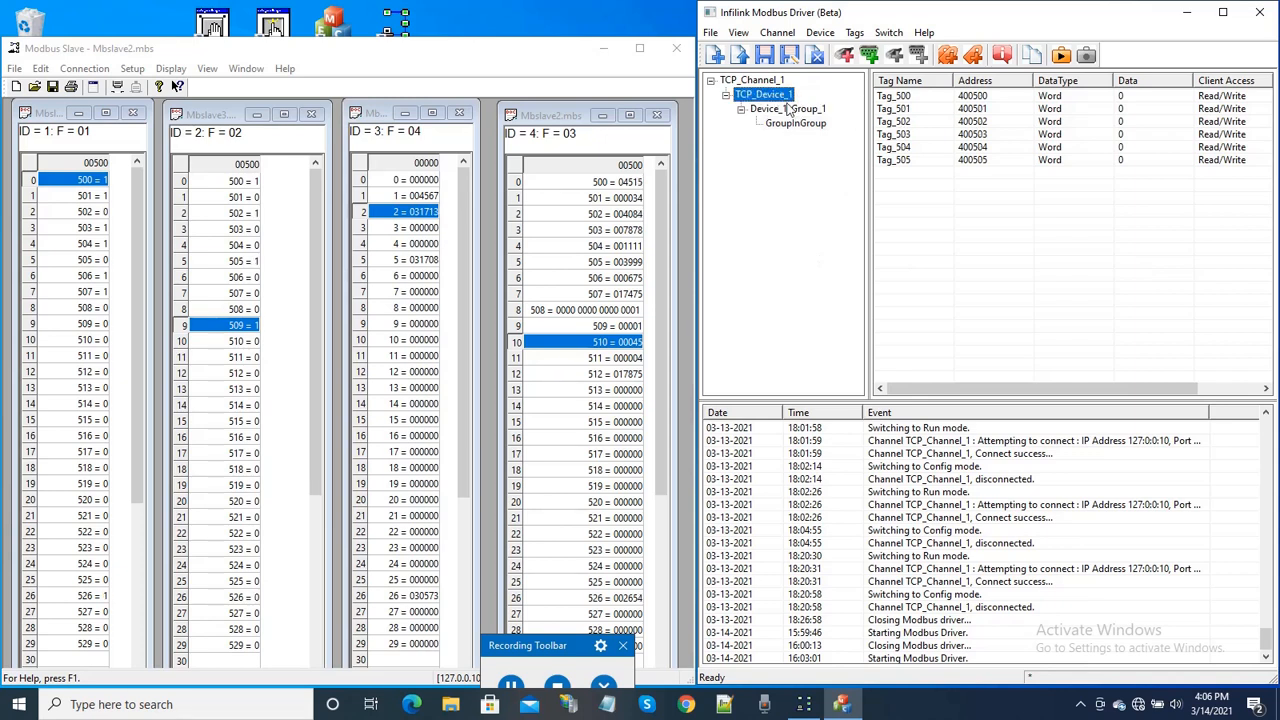
left_click(800, 110)
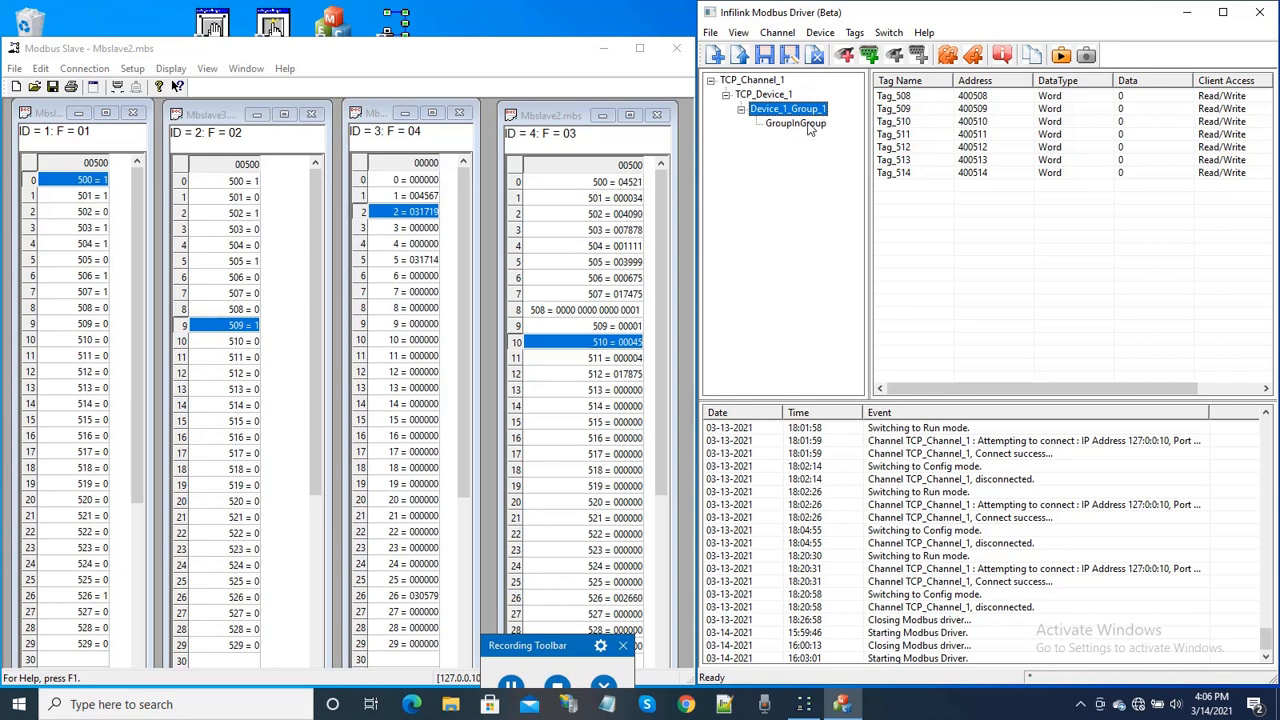
left_click(808, 124)
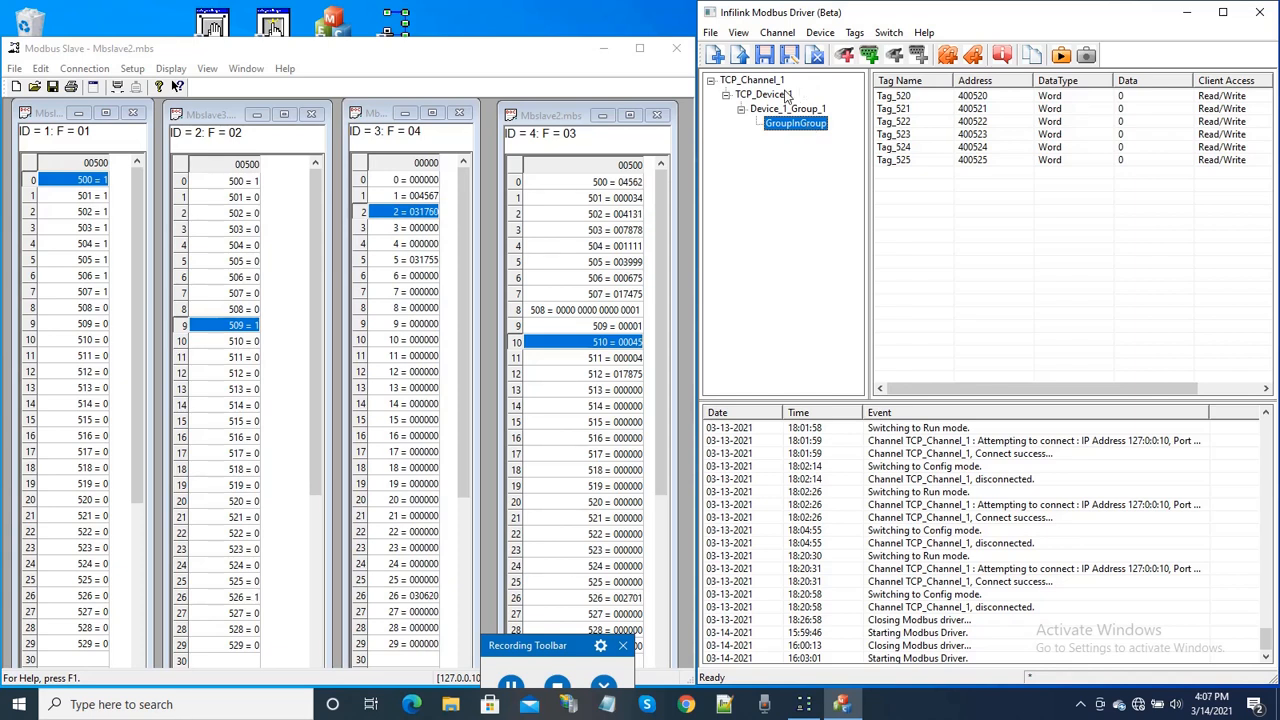
left_click(766, 82)
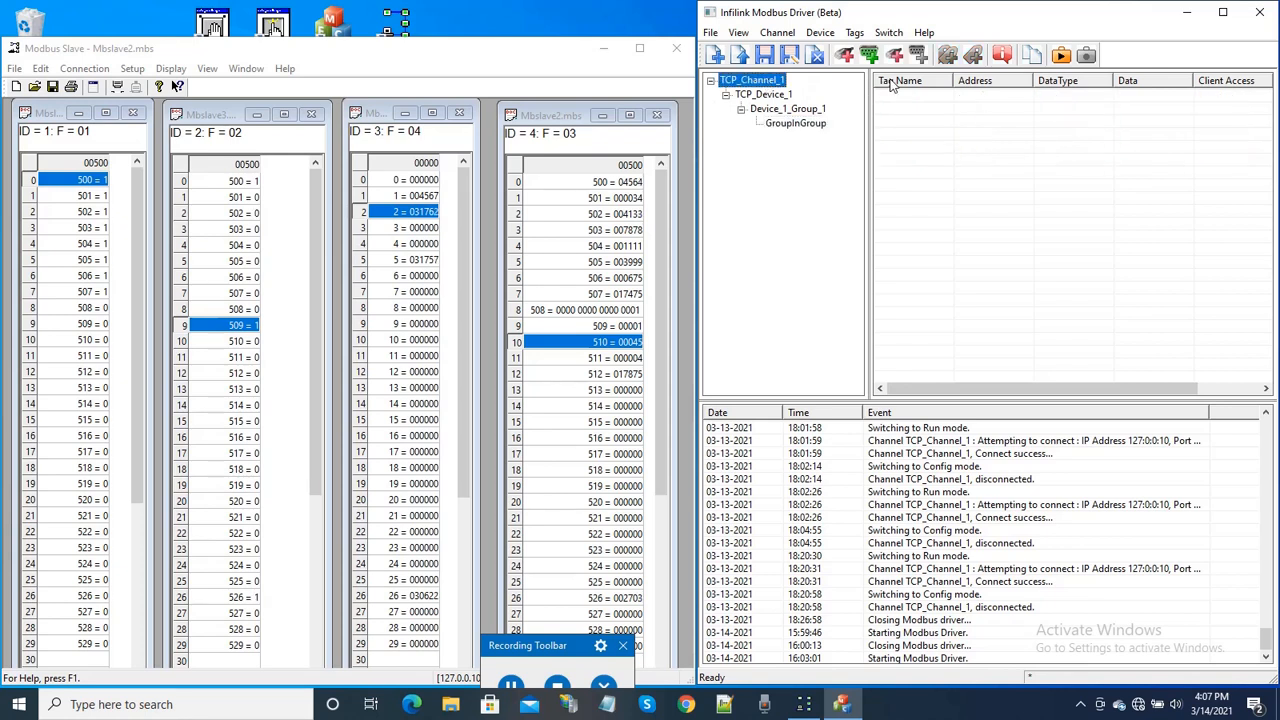
- Add a second device named TCP_Device_2 to TCP_Channel_1, keeping the default device ID, demotion and block size settings
left_click(896, 57)
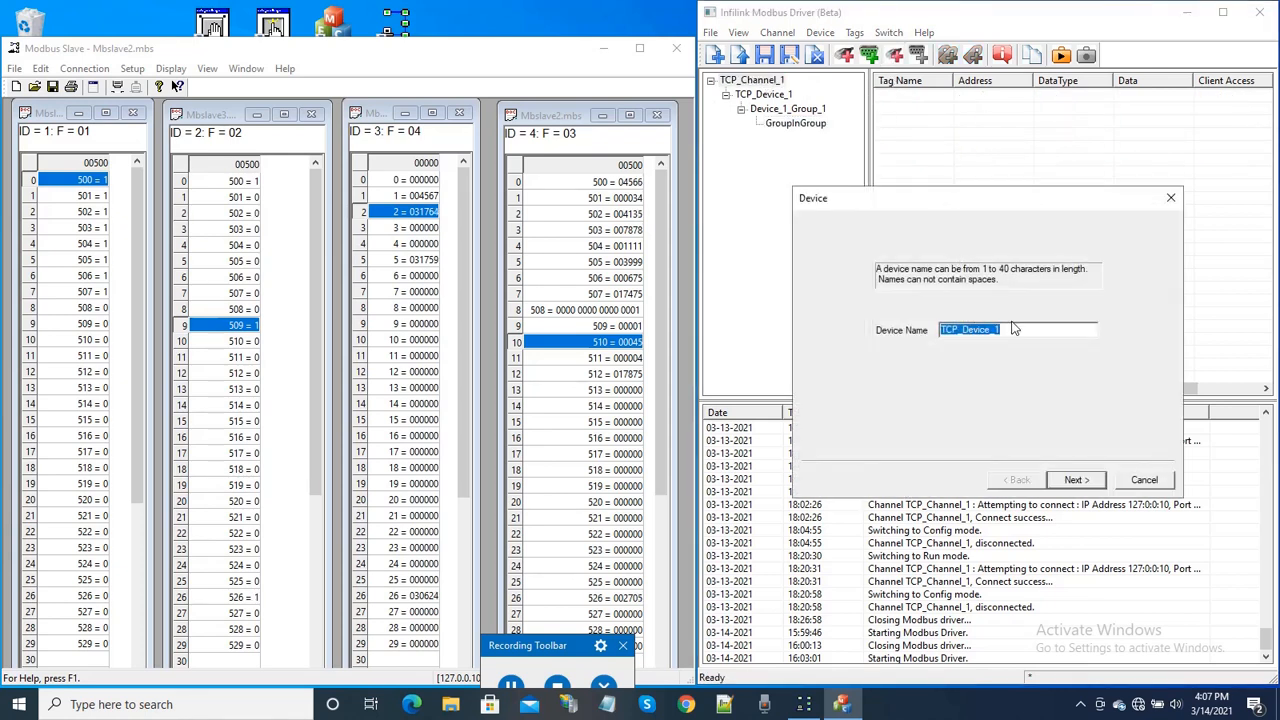
left_click(1032, 329)
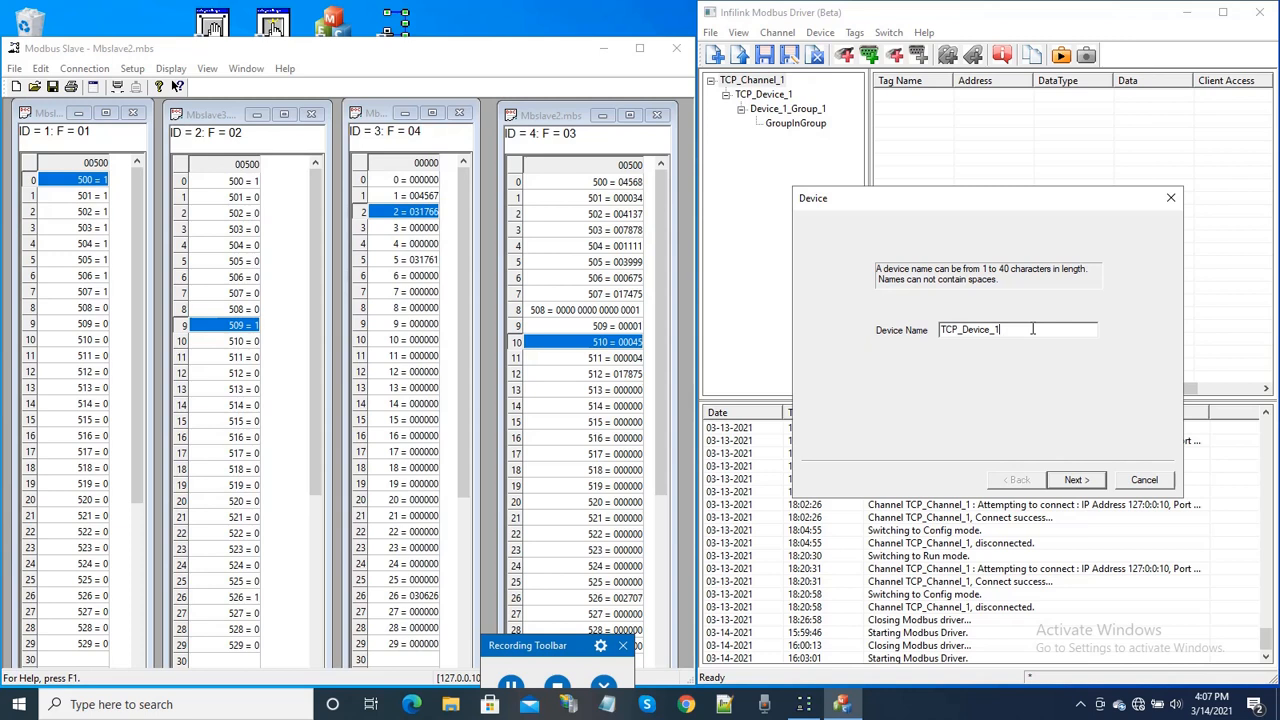
left_click(1076, 481)
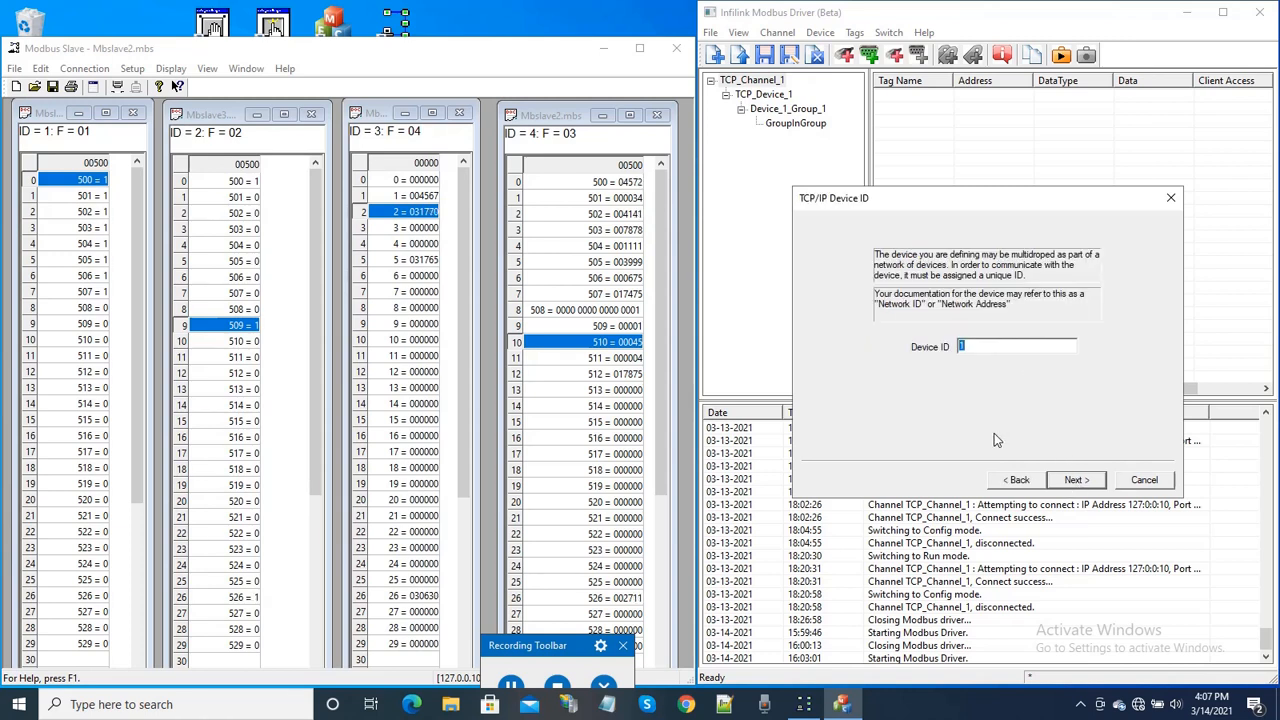
left_click(1075, 481)
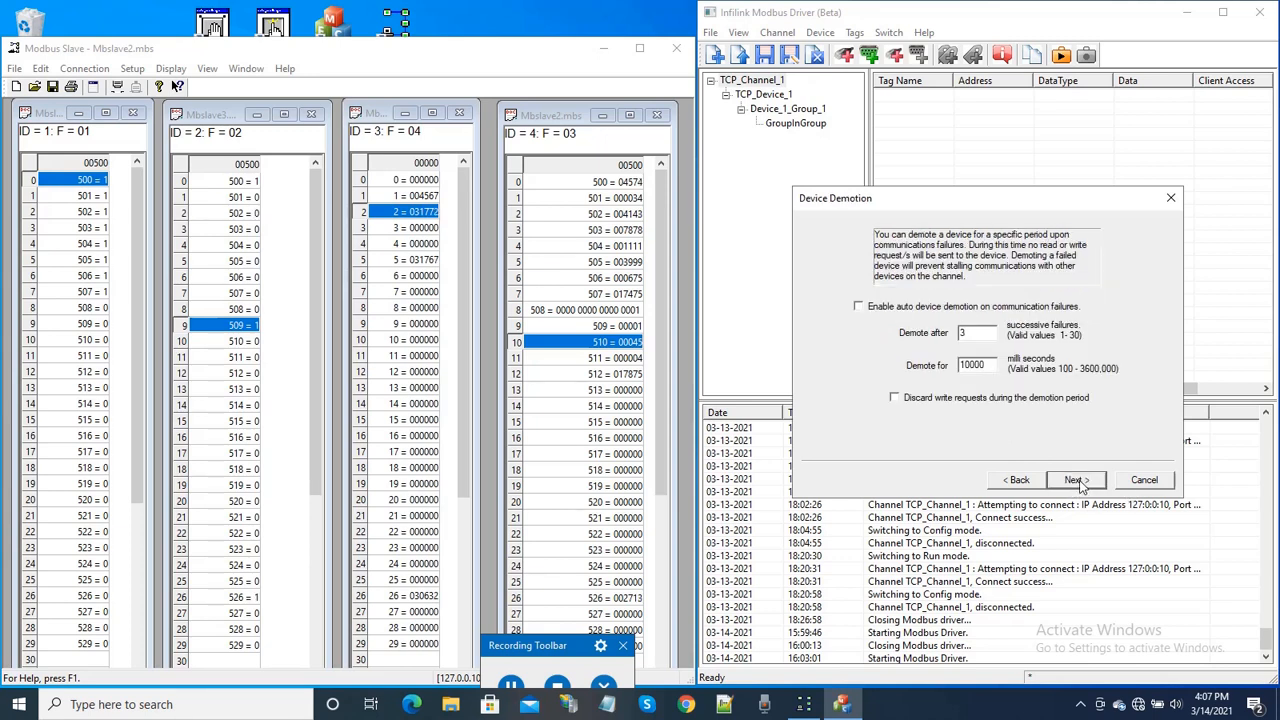
left_click(1076, 481)
left_click(1077, 481)
left_click(1077, 481)
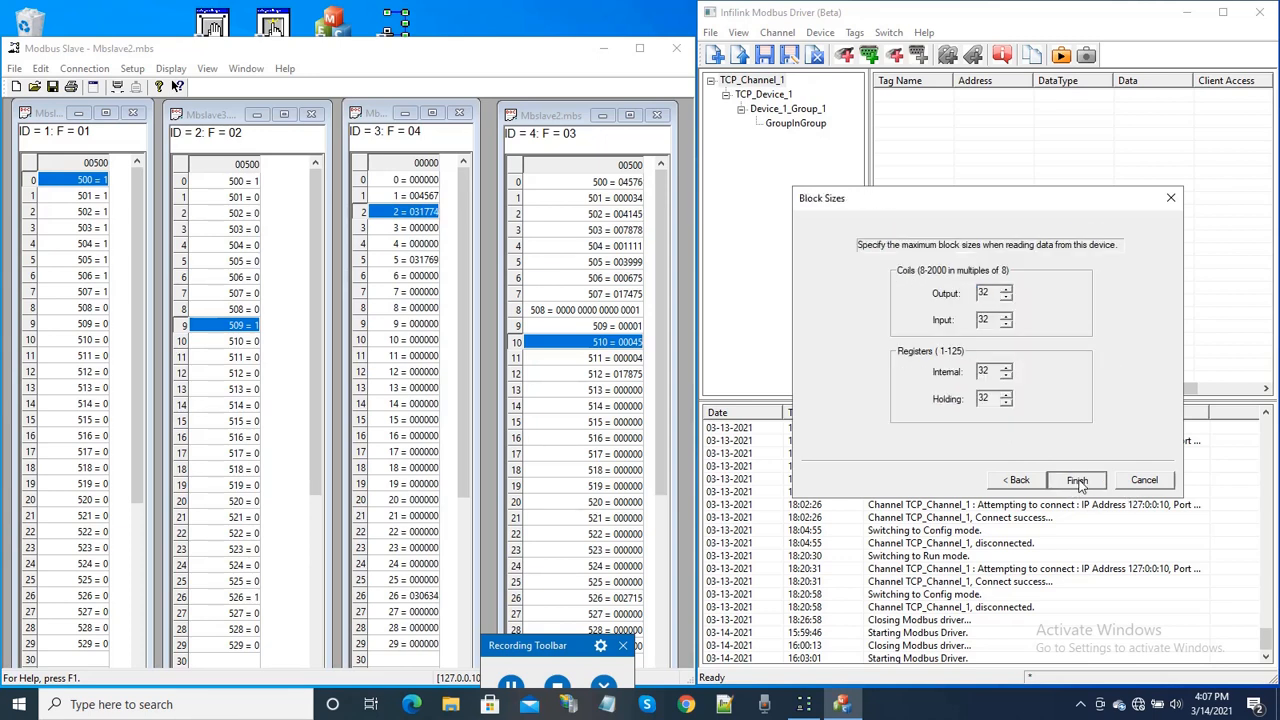
left_click(1077, 481)
left_click(765, 140)
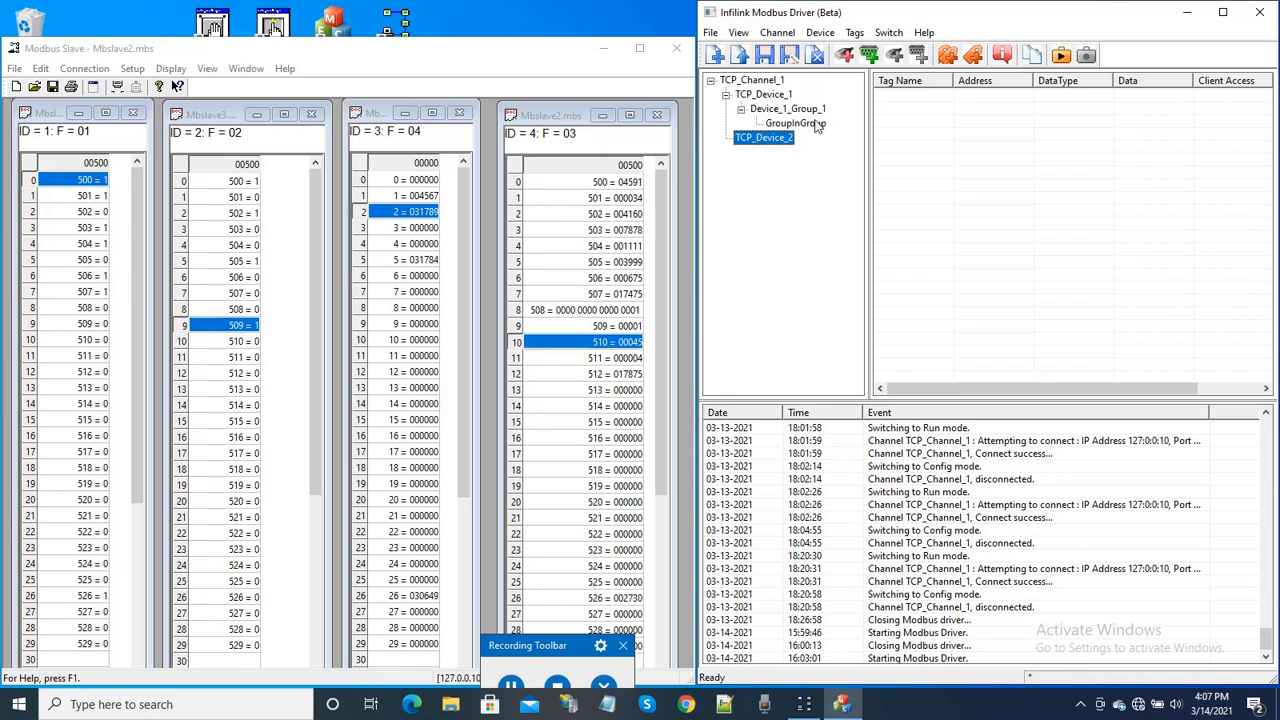
- Export the tags of GroupInGroup to an Ansi CSV file named GroupInGroup.csv in the Modbus_Driver_Demo folder
left_click(796, 123)
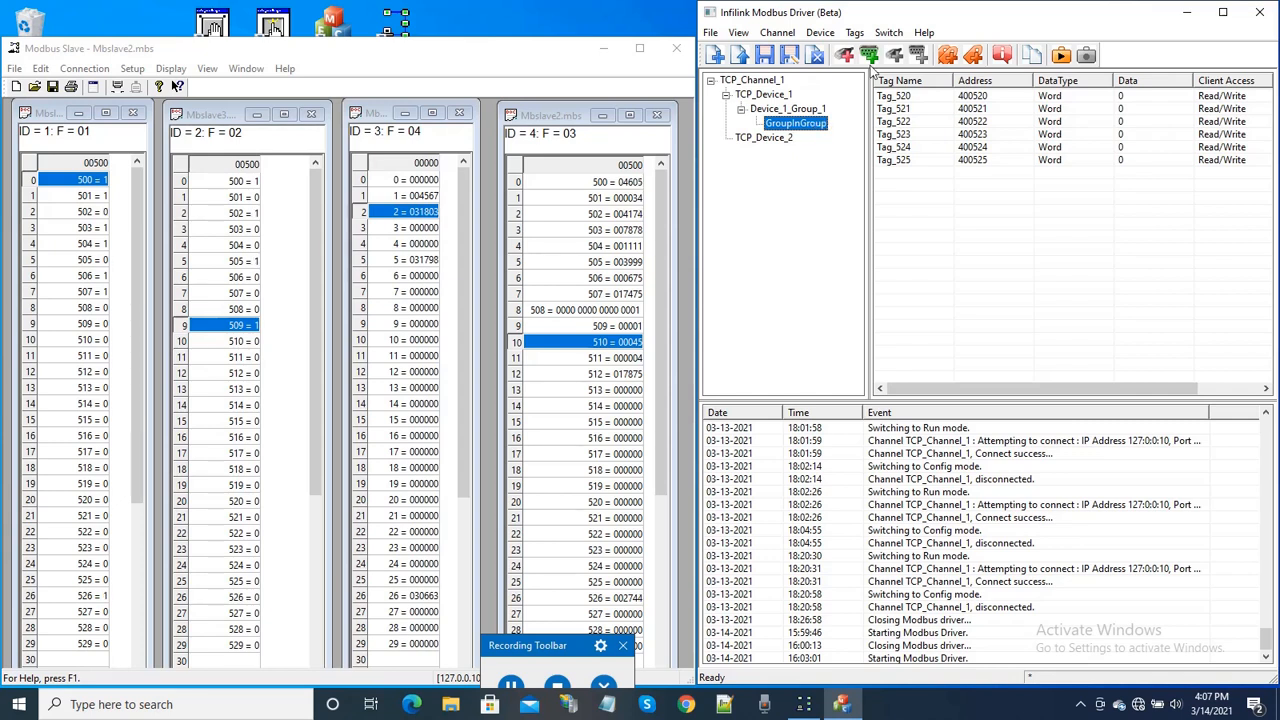
left_click(856, 35)
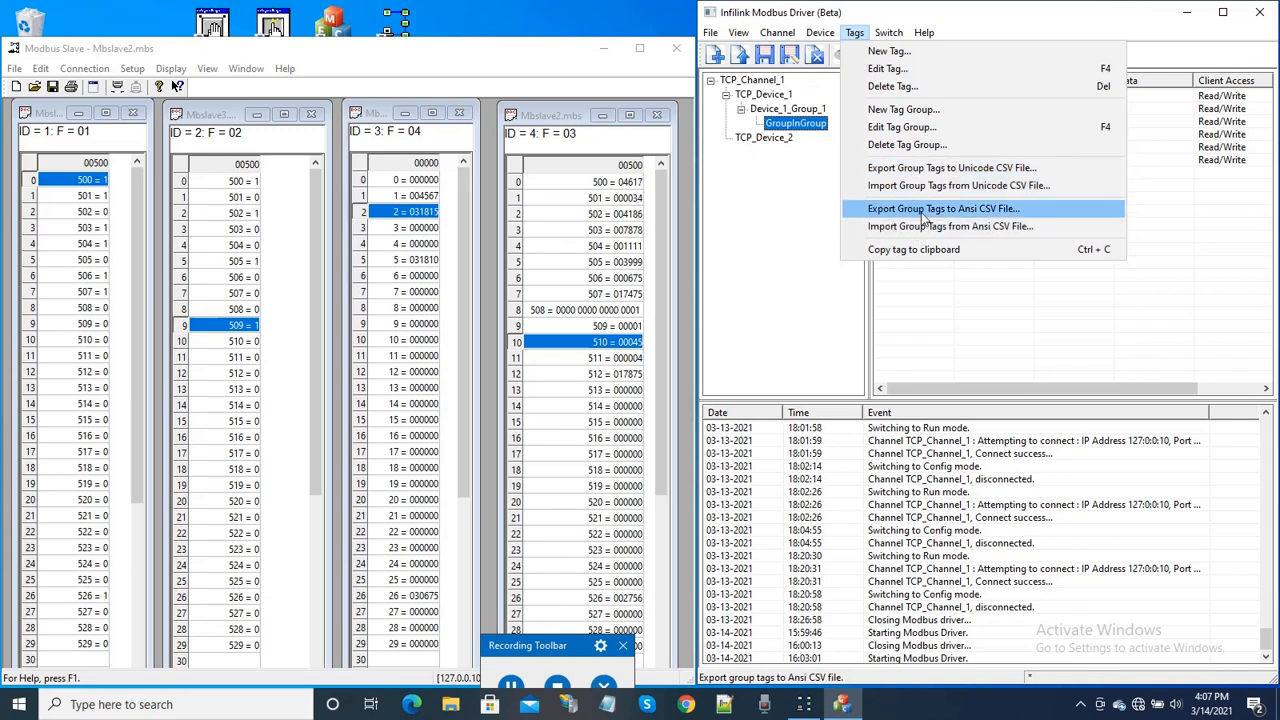
left_click(928, 210)
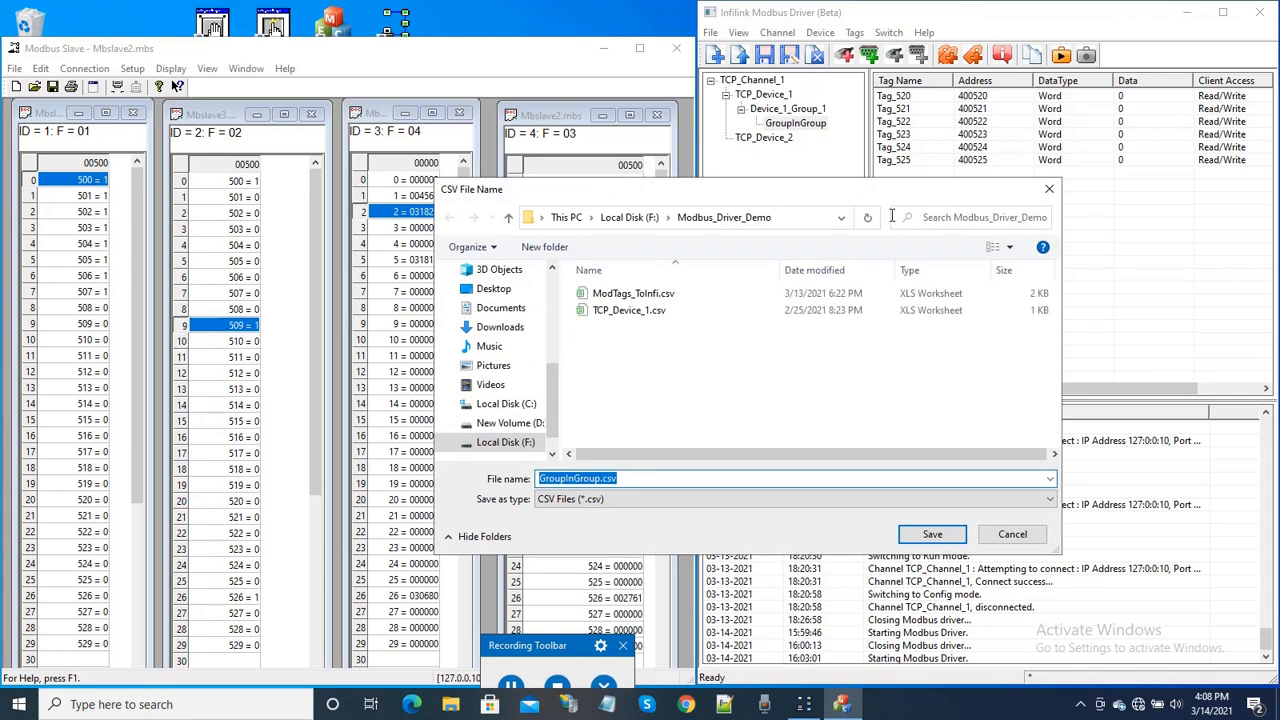
left_click(686, 474)
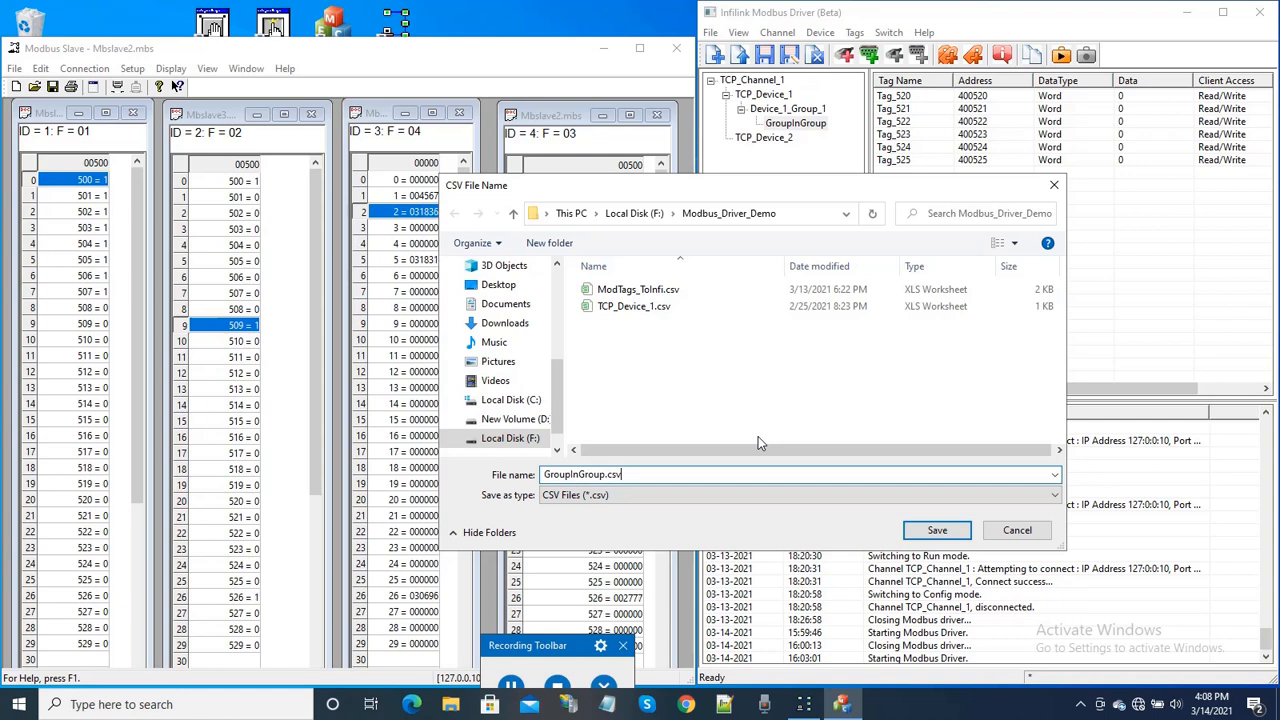
left_click(938, 531)
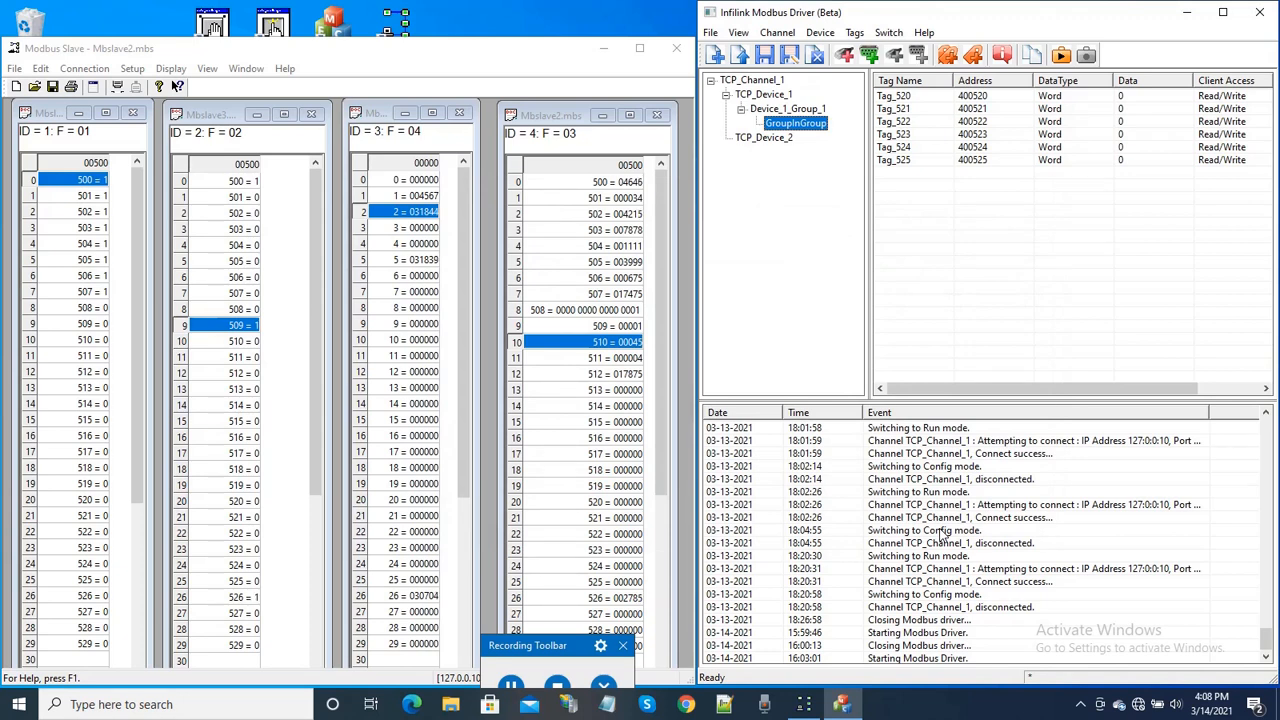
- Switch to File Explorer, open GroupInGroup.csv from F:\Modbus_Driver_Demo in WPS Office and widen the ClientAccess column
left_click(452, 706)
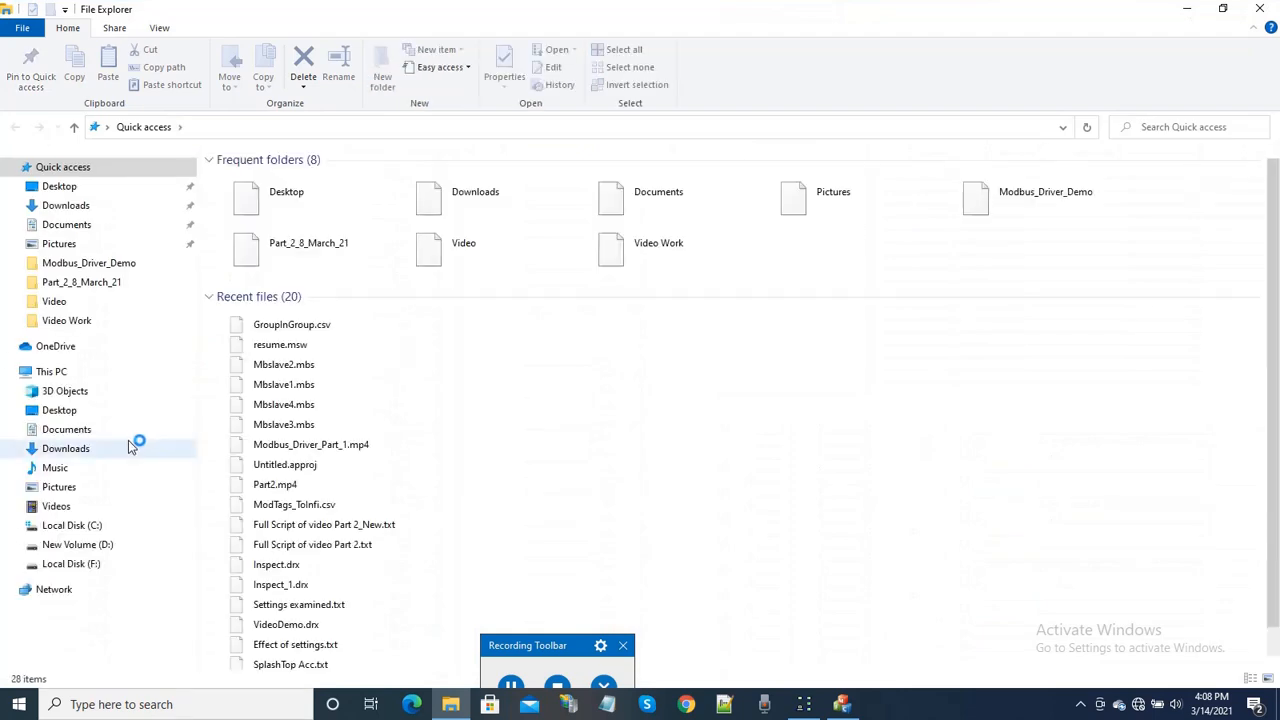
left_click(80, 563)
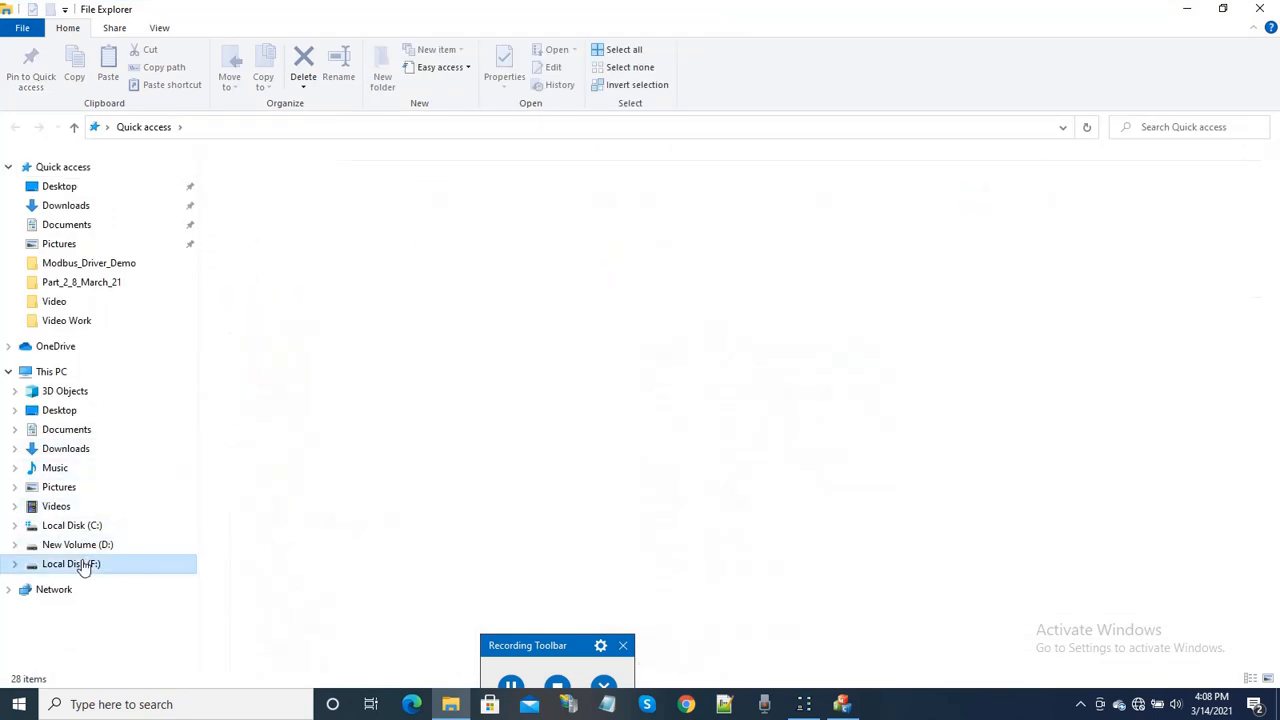
double_click(296, 200)
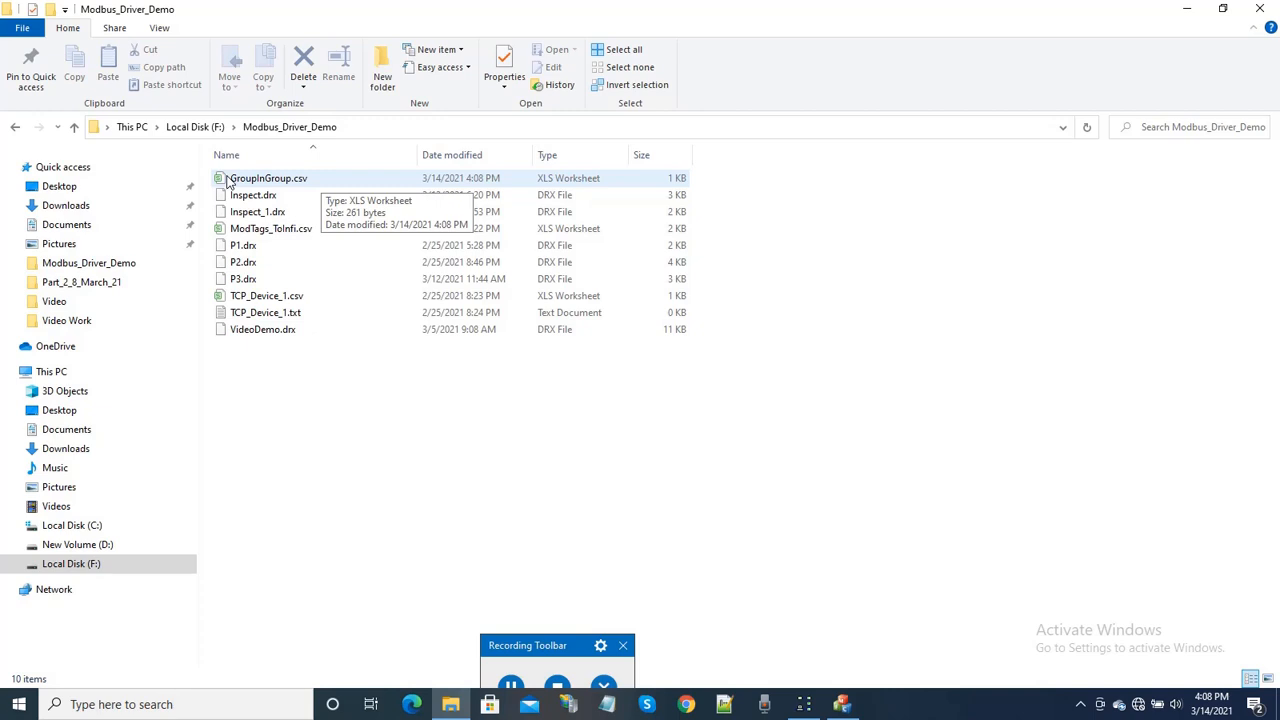
left_click(229, 180)
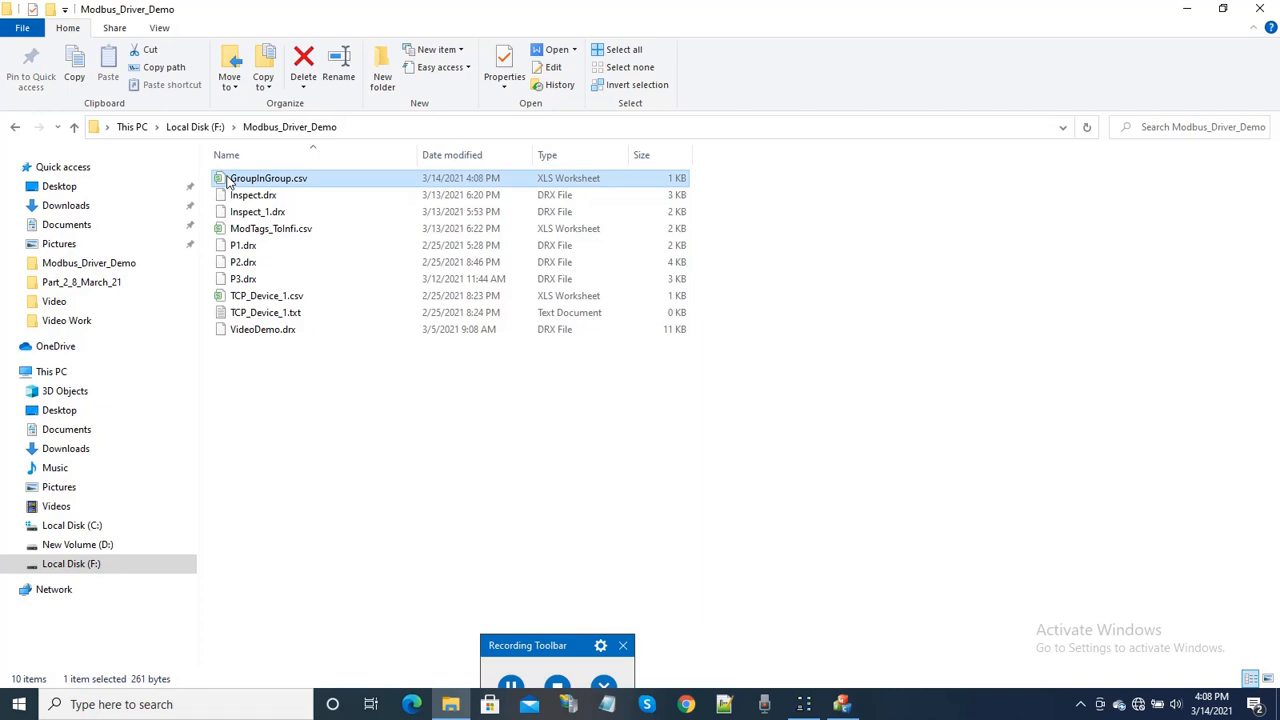
double_click(229, 180)
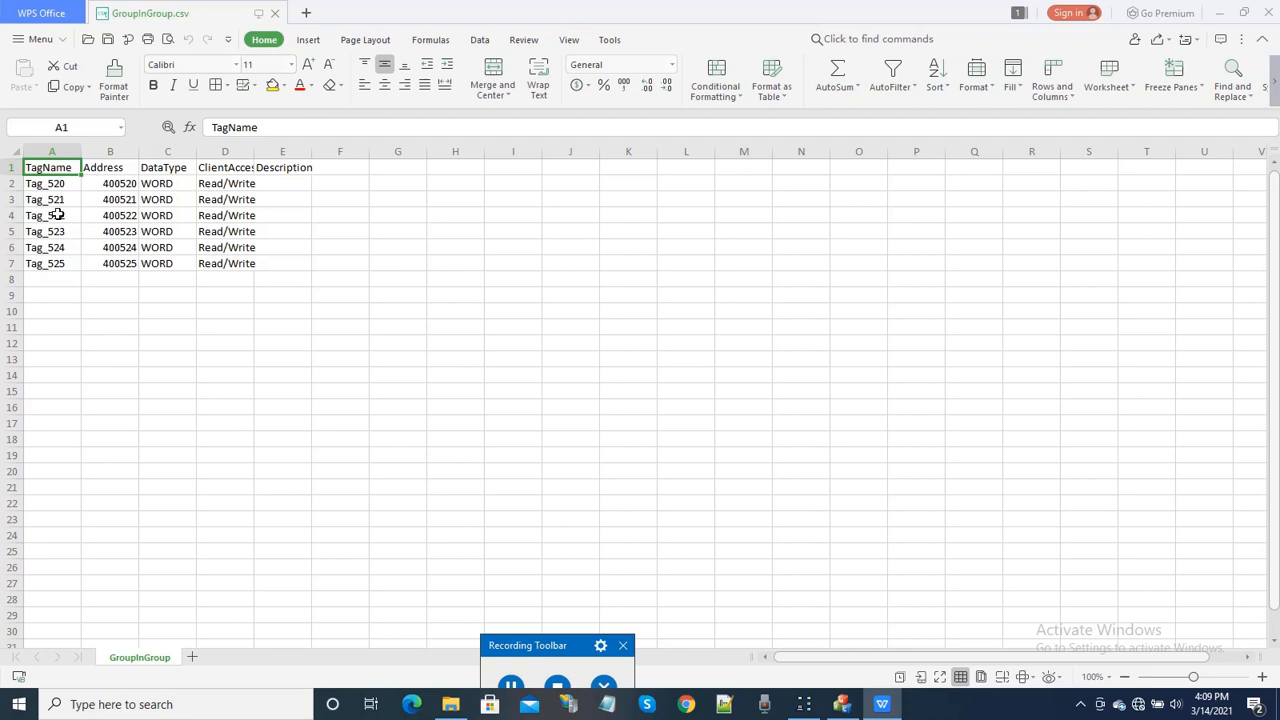
left_click_drag(254, 155, 293, 157)
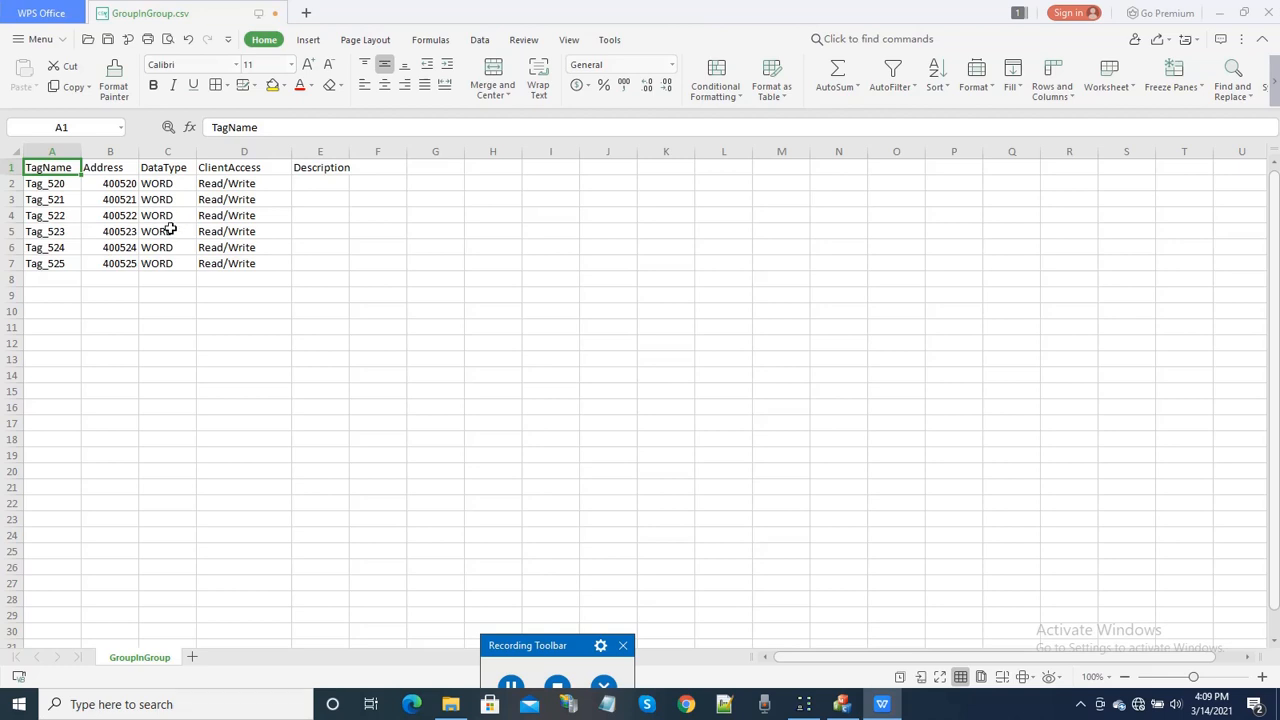
- Rename the first three tags in the TagName column to Tag_620, Tag_621 and Tag_622
left_click(62, 184)
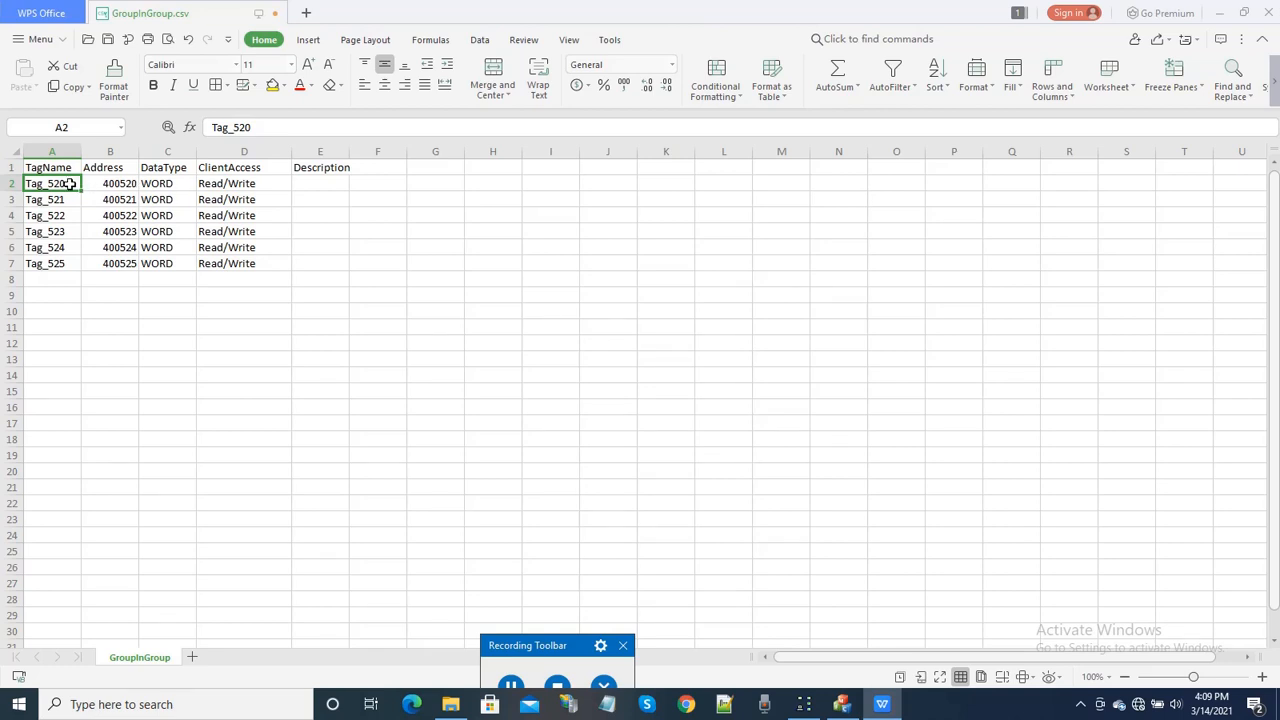
left_click(313, 128)
key("BackSpace")
key("BackSpace")
key("BackSpace")
type("620")
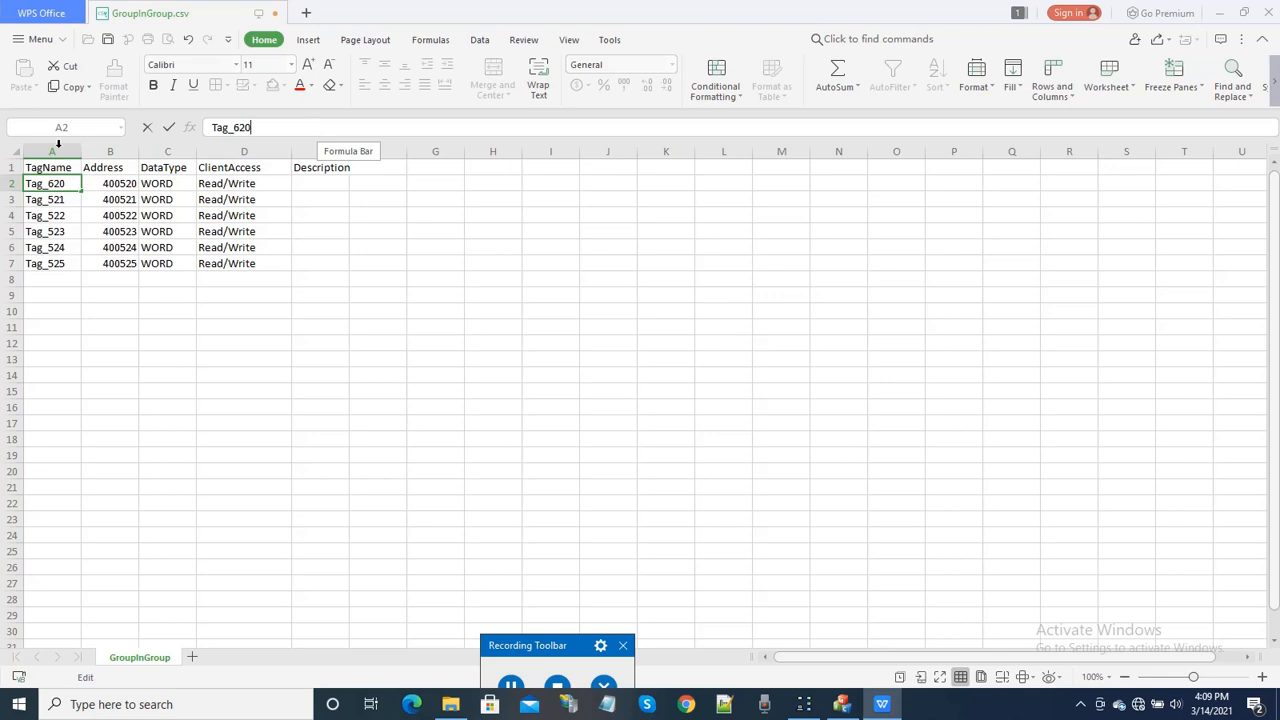
left_click(45, 199)
left_click(269, 127)
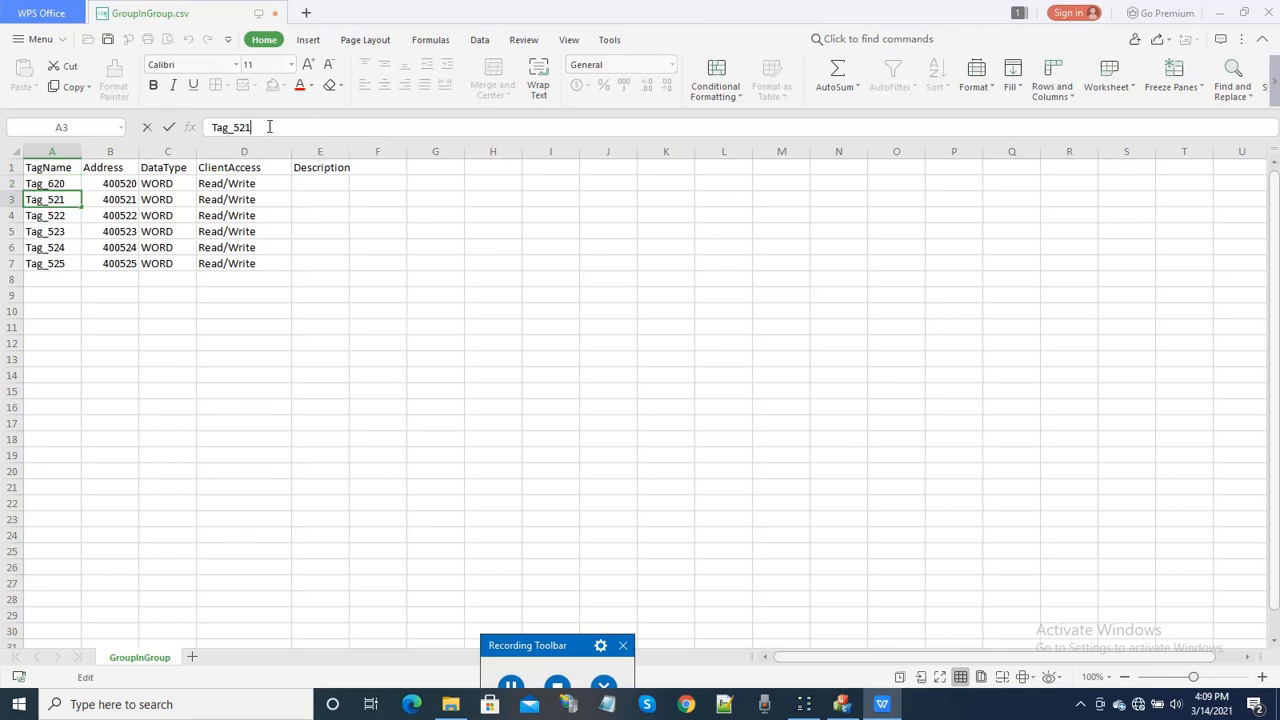
key("BackSpace")
type("6")
left_click(285, 125)
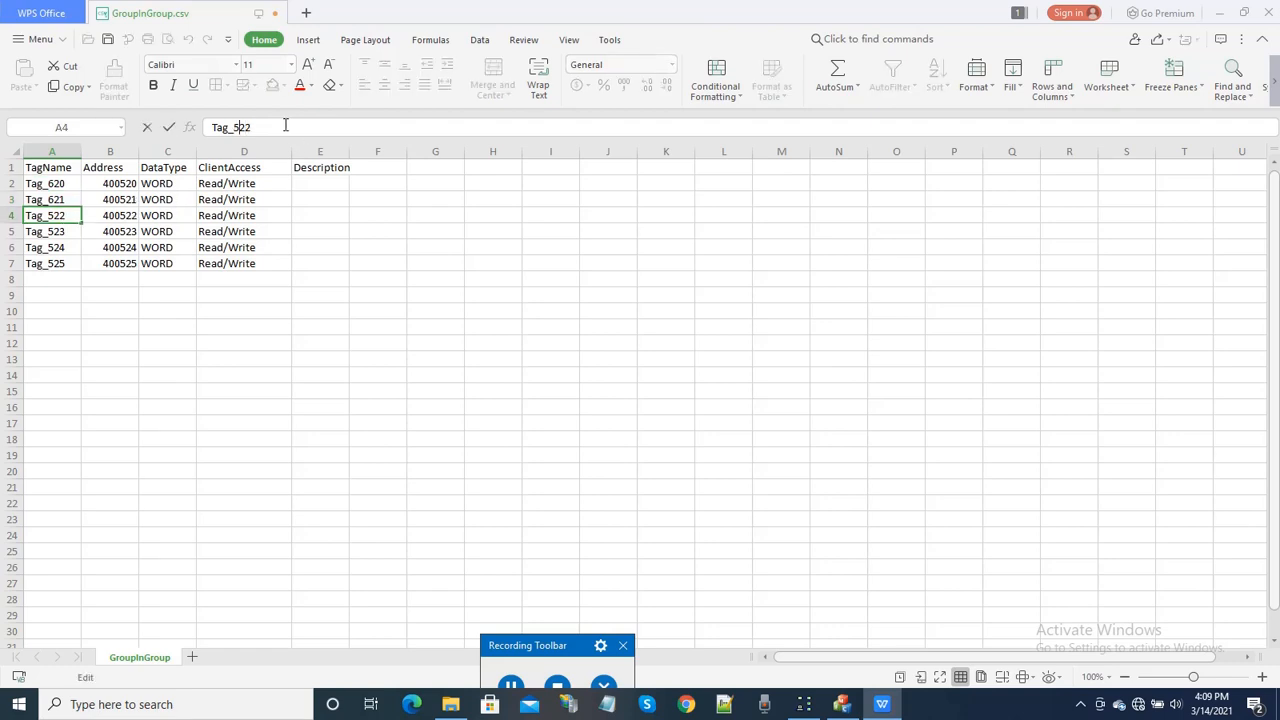
left_click(55, 233)
- Delete the rows of Tag_523, Tag_524 and Tag_525 from the sheet
left_click_drag(6, 232, 7, 265)
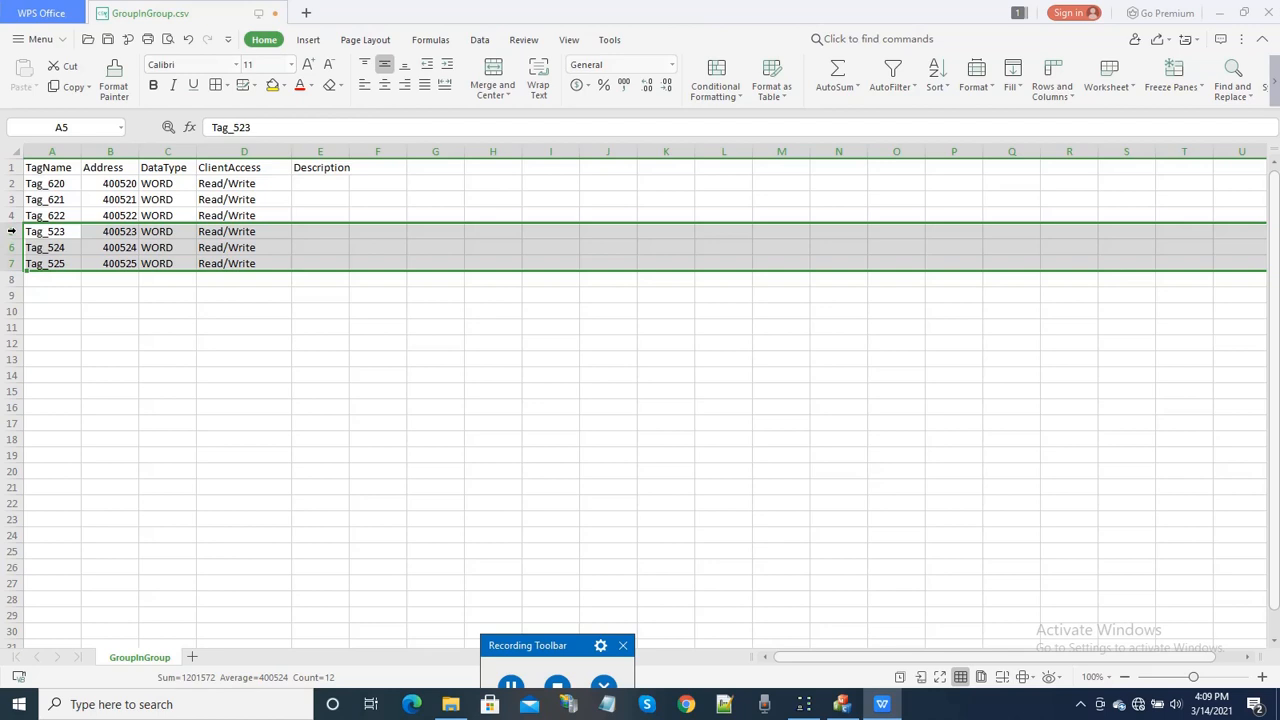
right_click(11, 231)
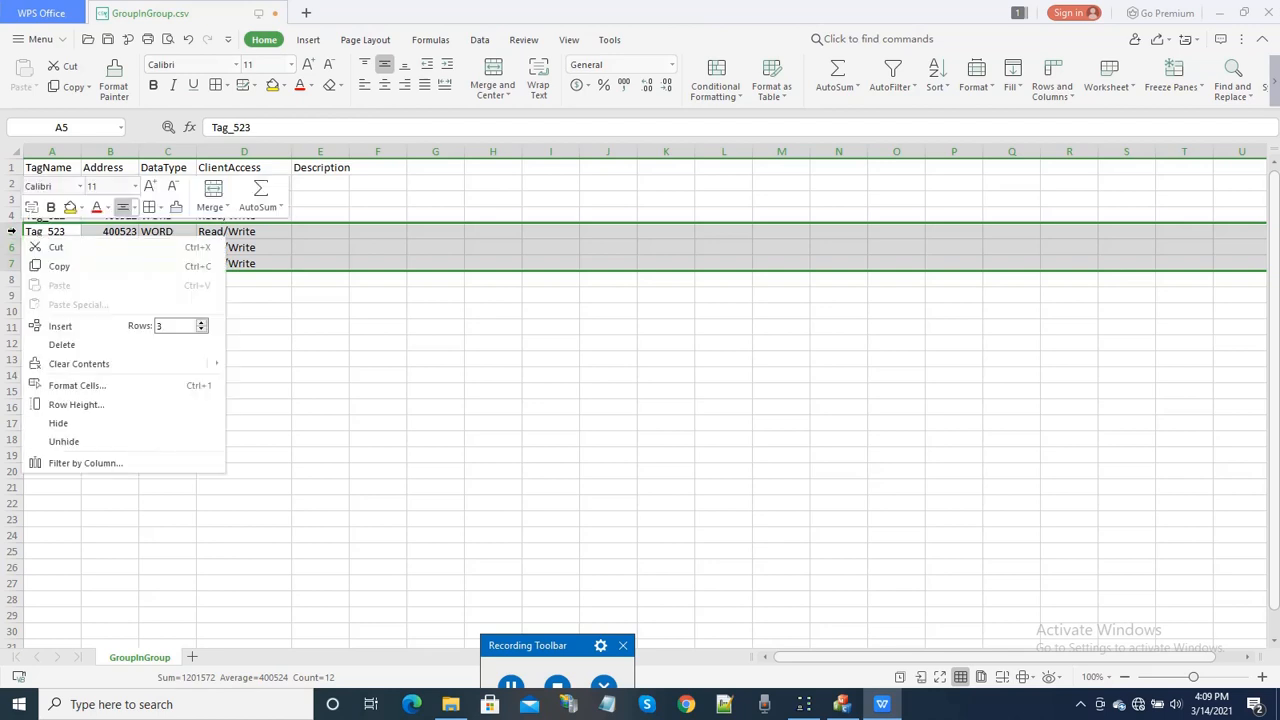
left_click(62, 345)
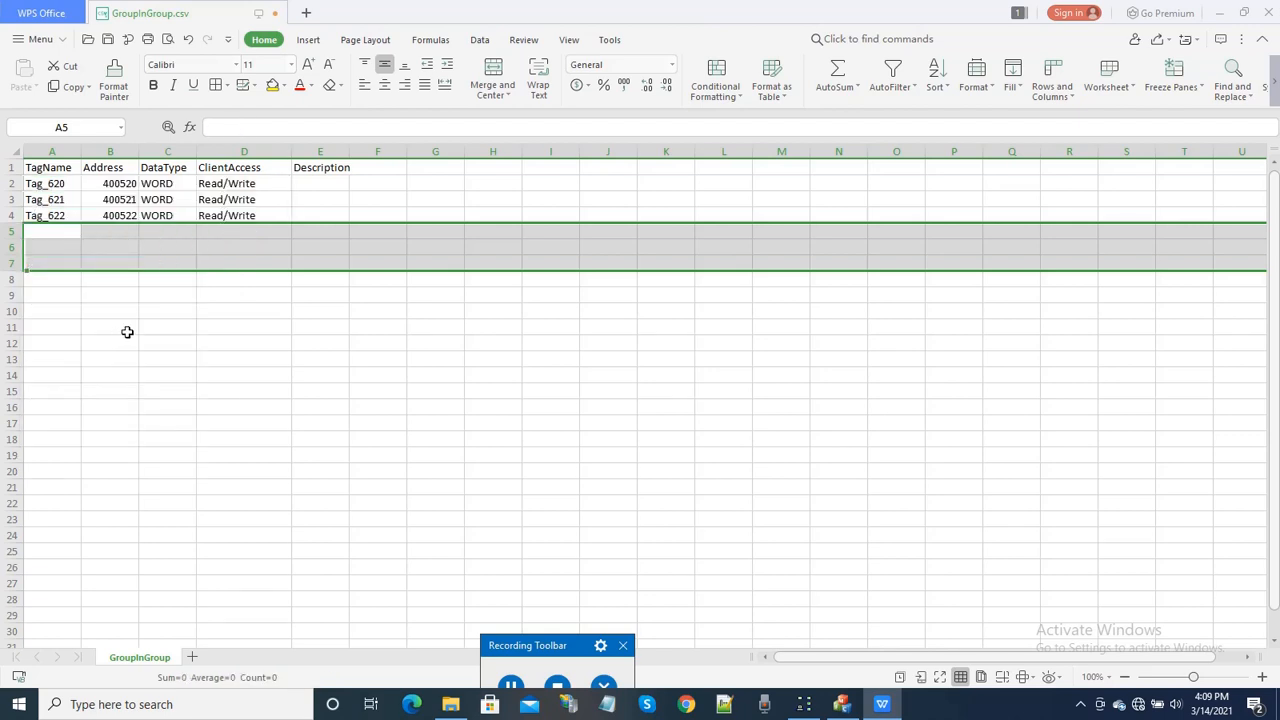
- Set the addresses of Tag_620, Tag_621 and Tag_622 to 400620, 400621 and 4006522
left_click(112, 215)
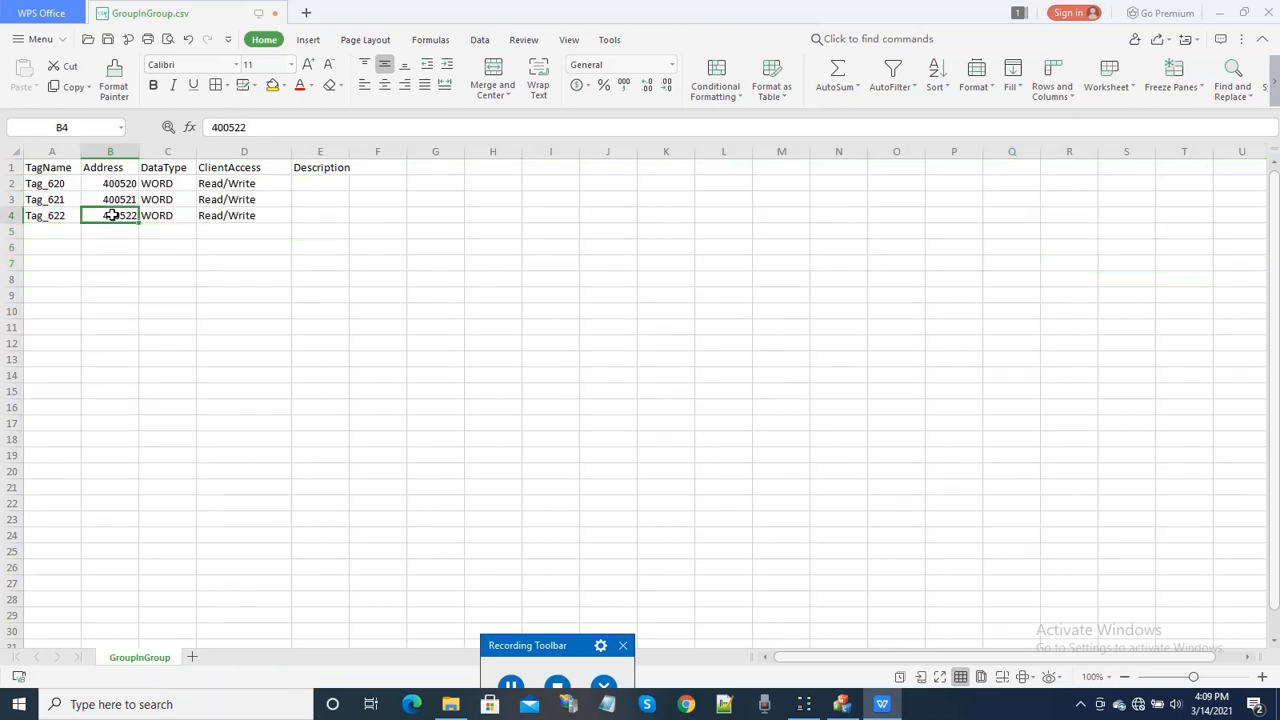
left_click(125, 184)
left_click(275, 127)
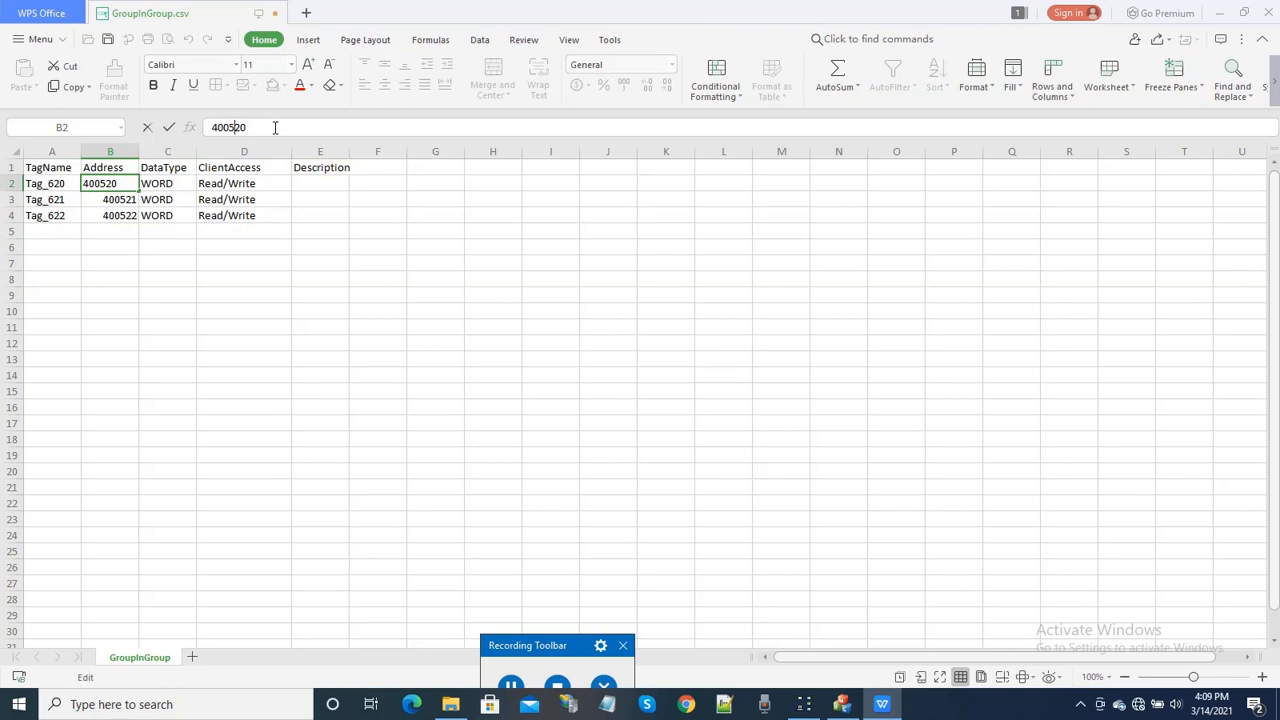
left_click(125, 199)
left_click(281, 127)
key("Left")
key("BackSpace")
type("6")
left_click(108, 219)
left_click(270, 128)
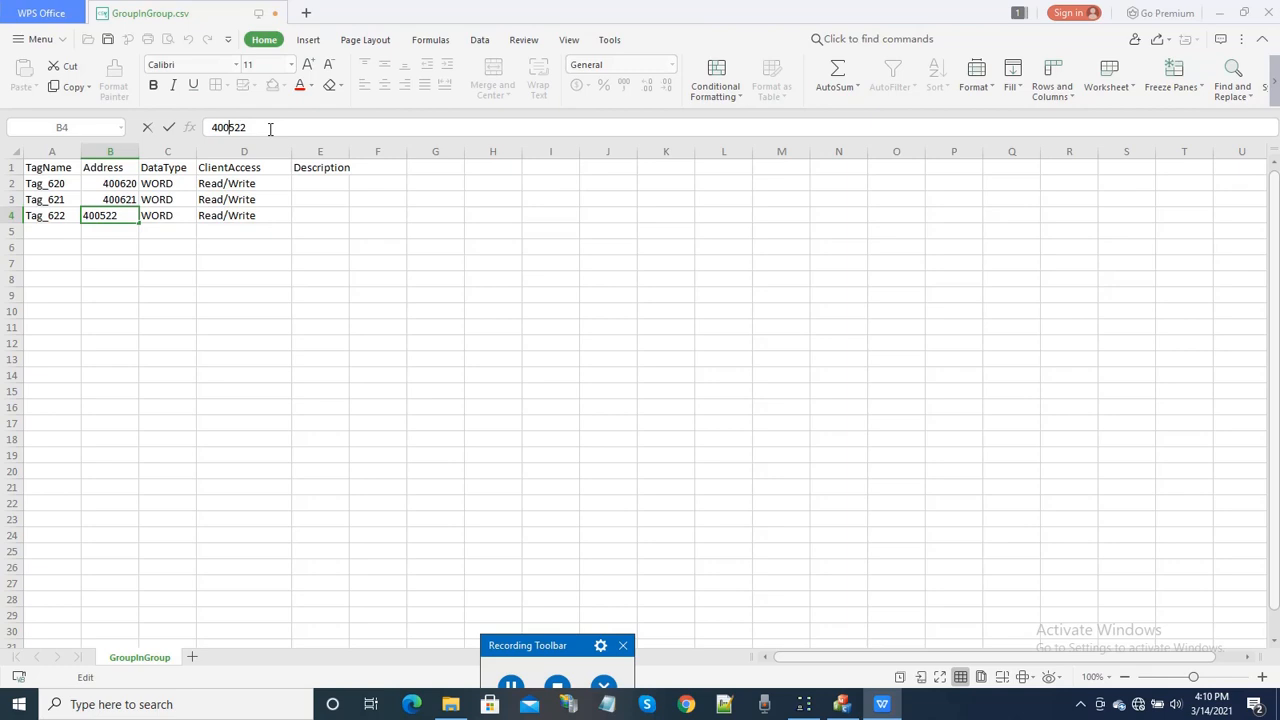
type("0")
left_click(168, 218)
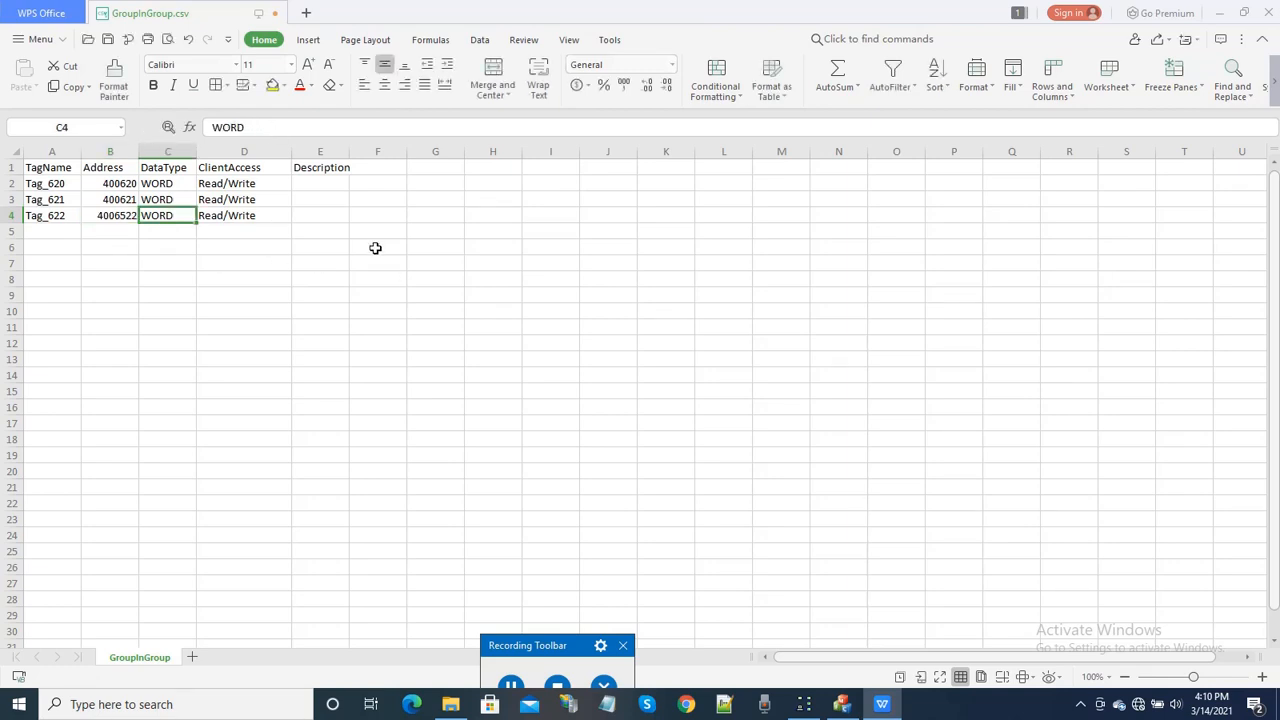
- Widen the Description column and enter "Description for 620" as the description of Tag_620
left_click_drag(346, 151, 448, 151)
left_click(313, 186)
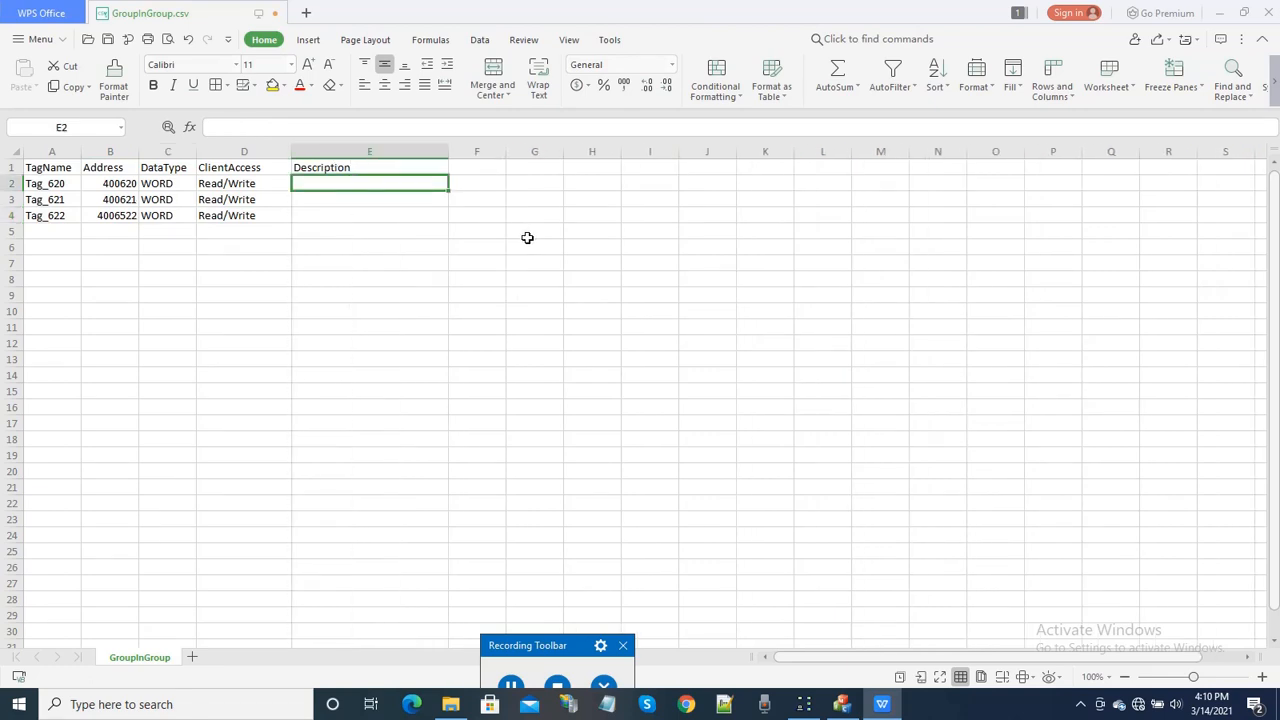
type("Des")
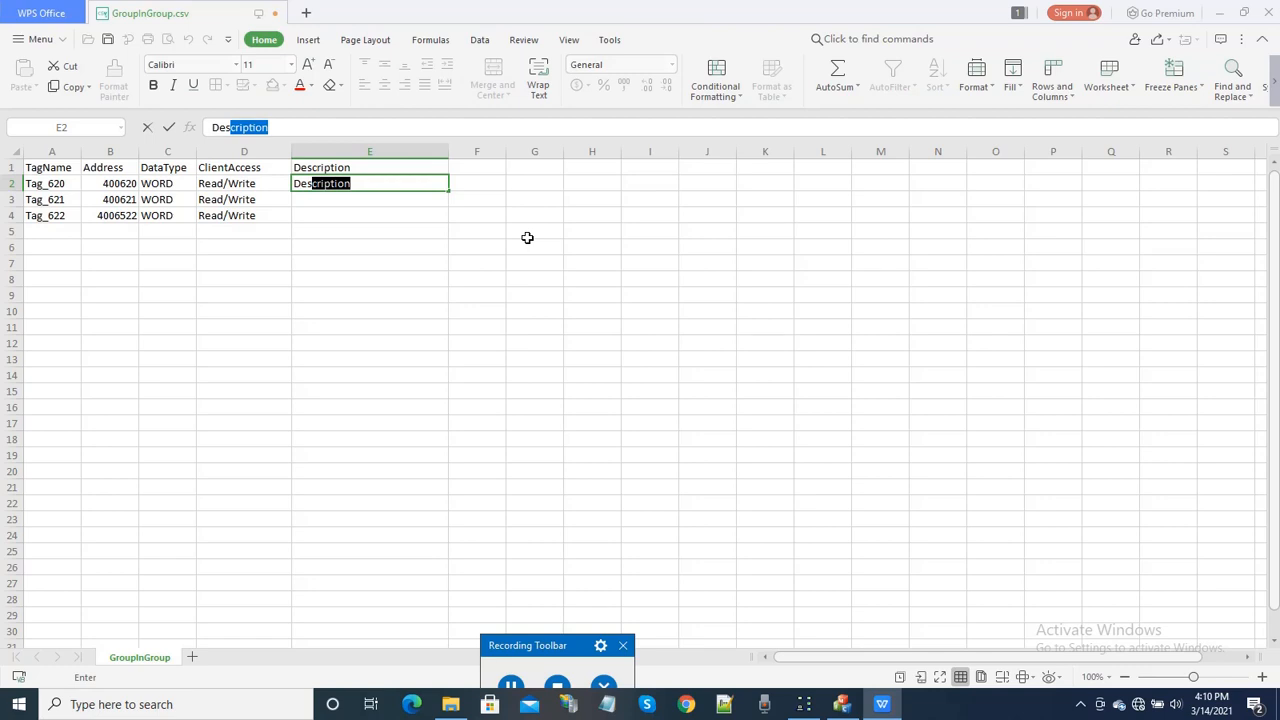
key("Return")
key("Up")
key("BackSpace")
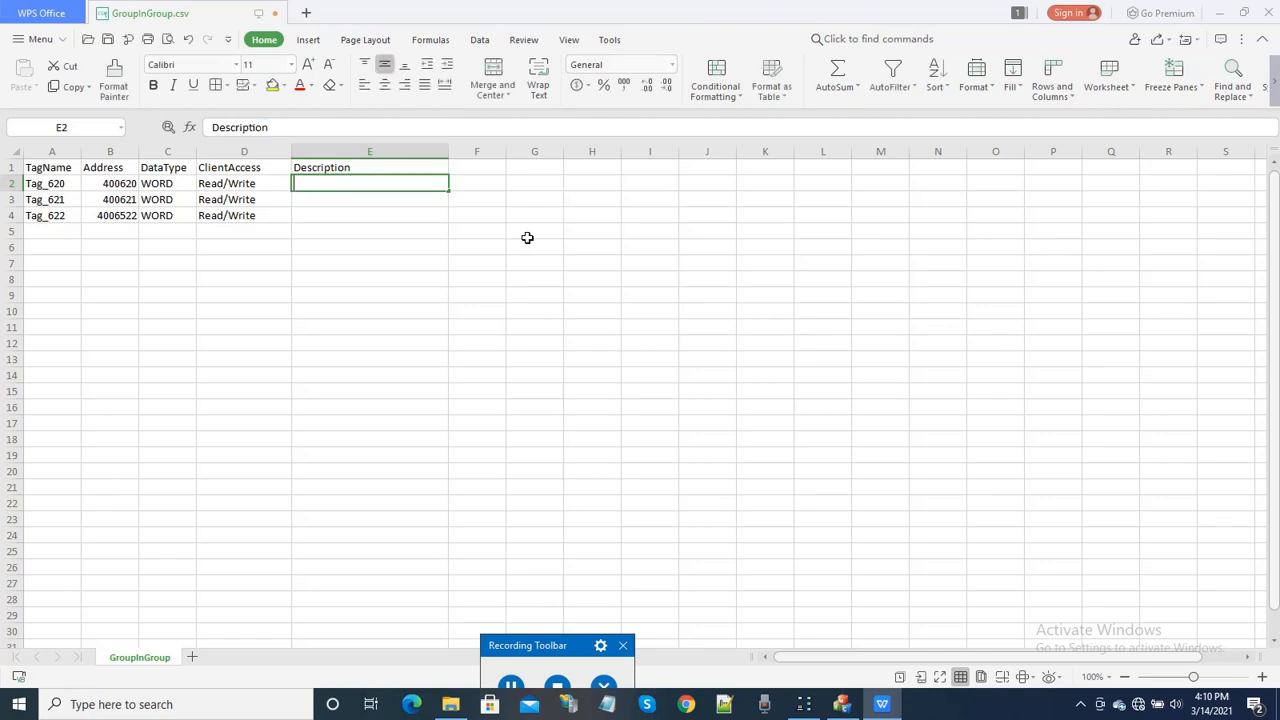
type("Descr")
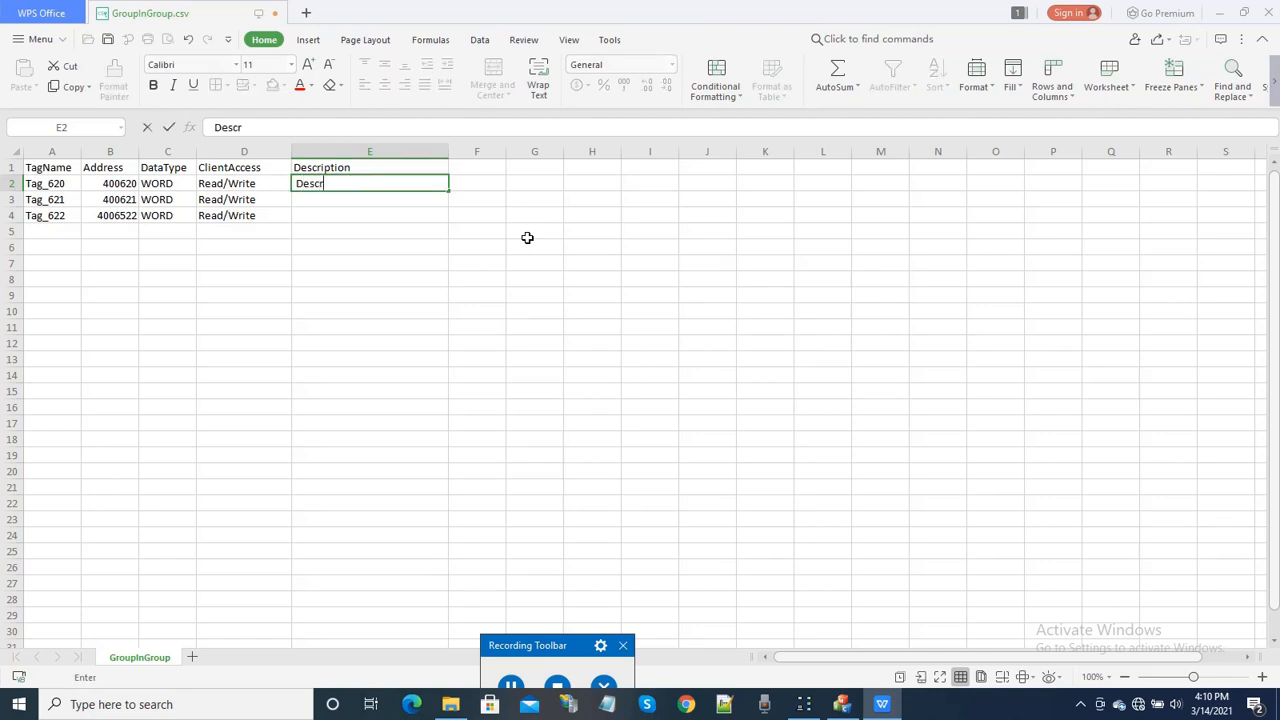
type("iption for")
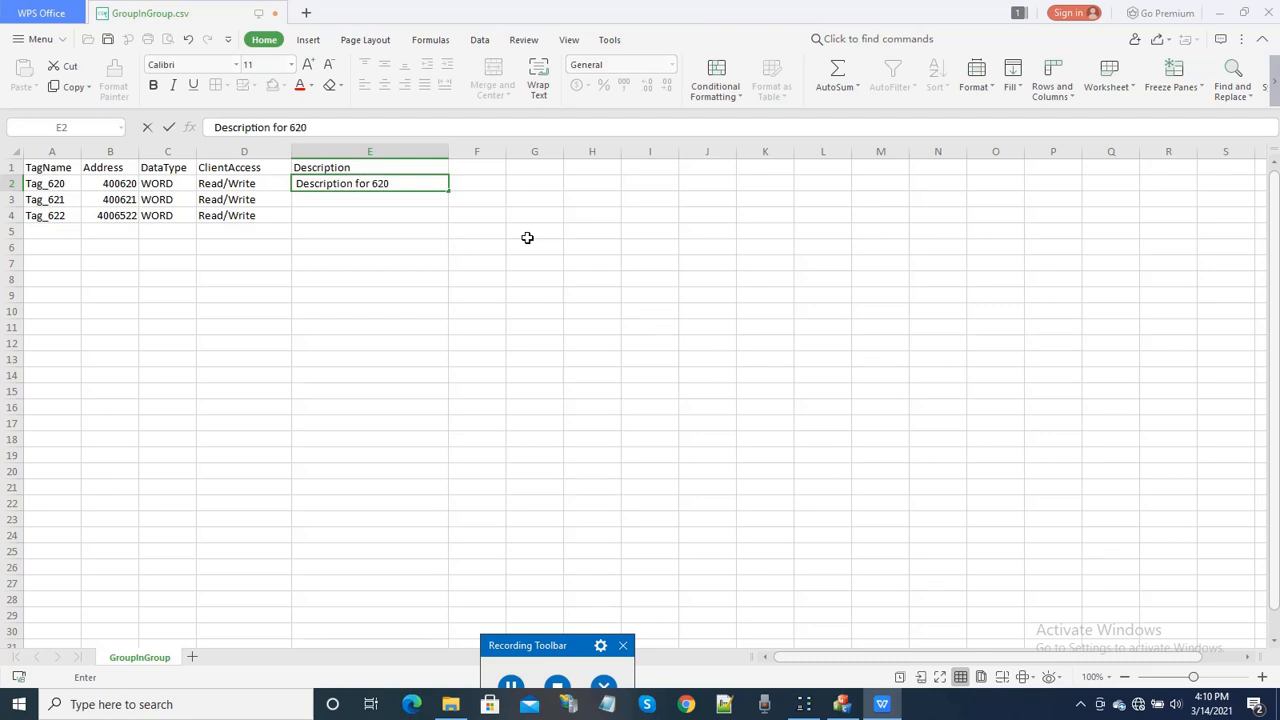
type(" 620")
key("Return")
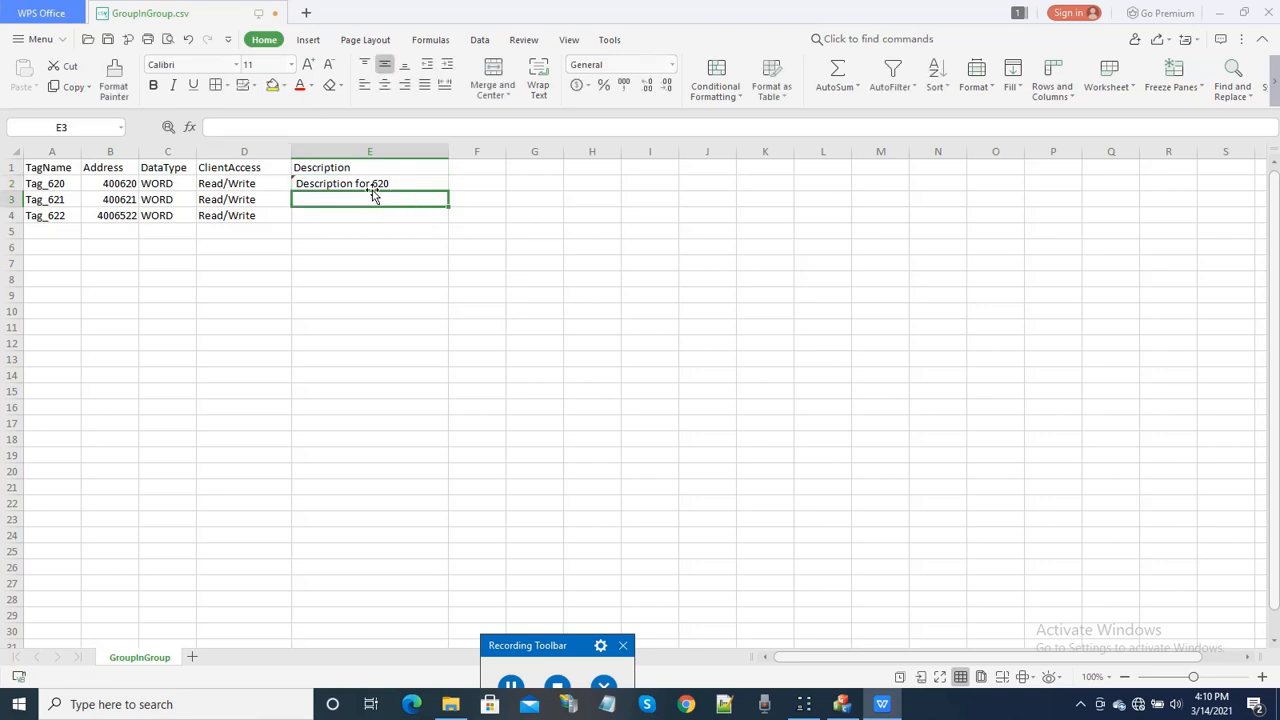
- Copy the Tag_620 description into the three cells below it, E3 to E5
left_click(372, 186)
key("ctrl+c")
left_click_drag(357, 204, 355, 231)
key("ctrl+v")
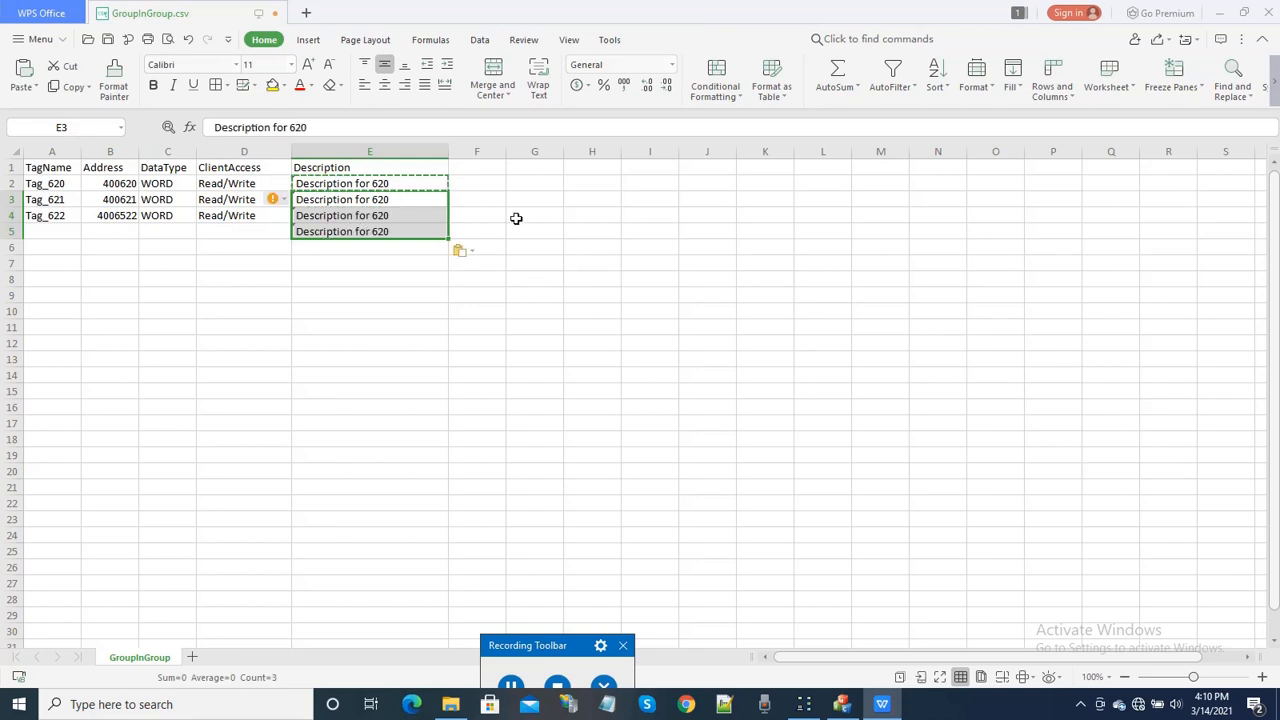
- Set the descriptions of Tag_621 and Tag_622 to "Description for 621" and "Description for 622", and clear the surplus description in E5
left_click(517, 216)
left_click(403, 200)
left_click(359, 129)
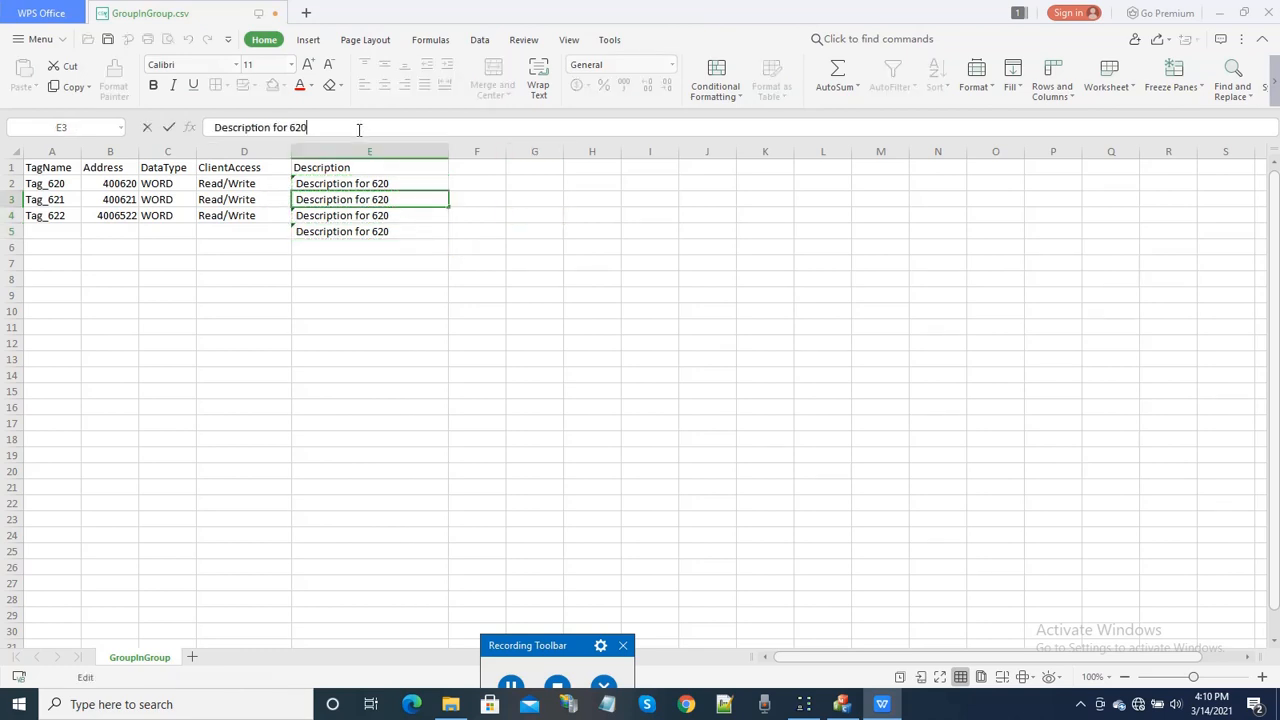
key("BackSpace")
type("1")
key("Return")
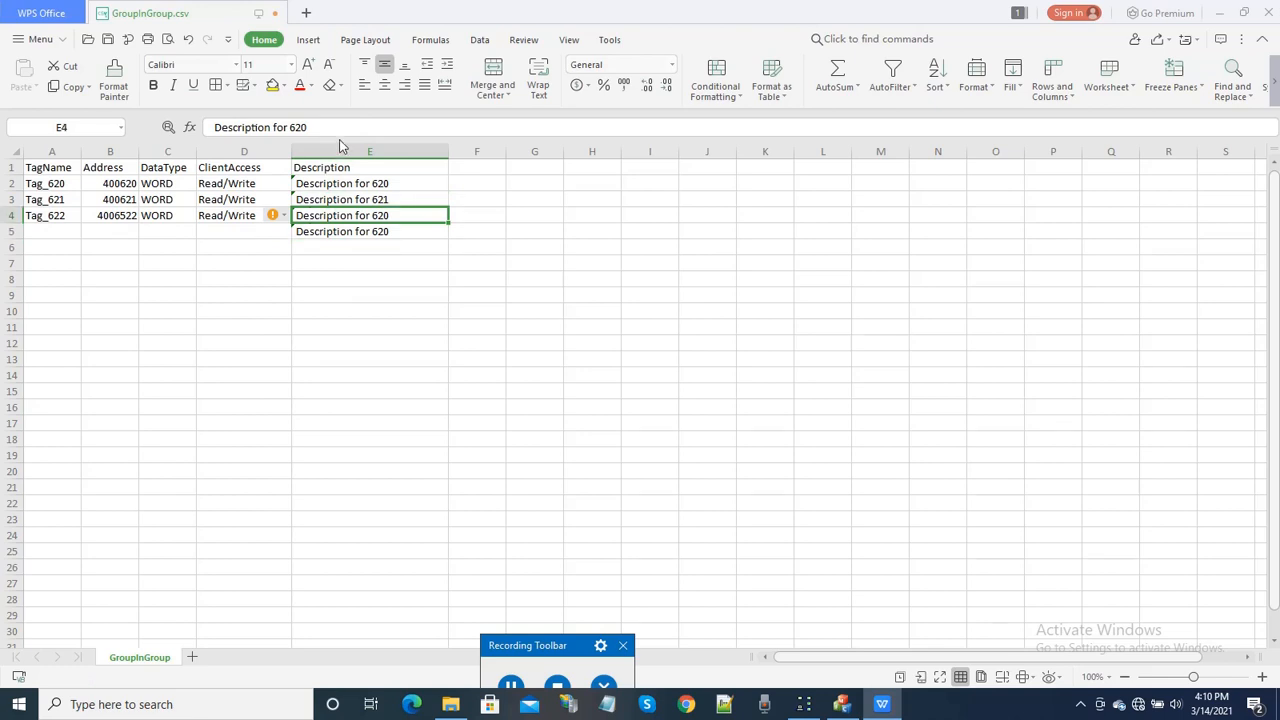
left_click(342, 132)
key("BackSpace")
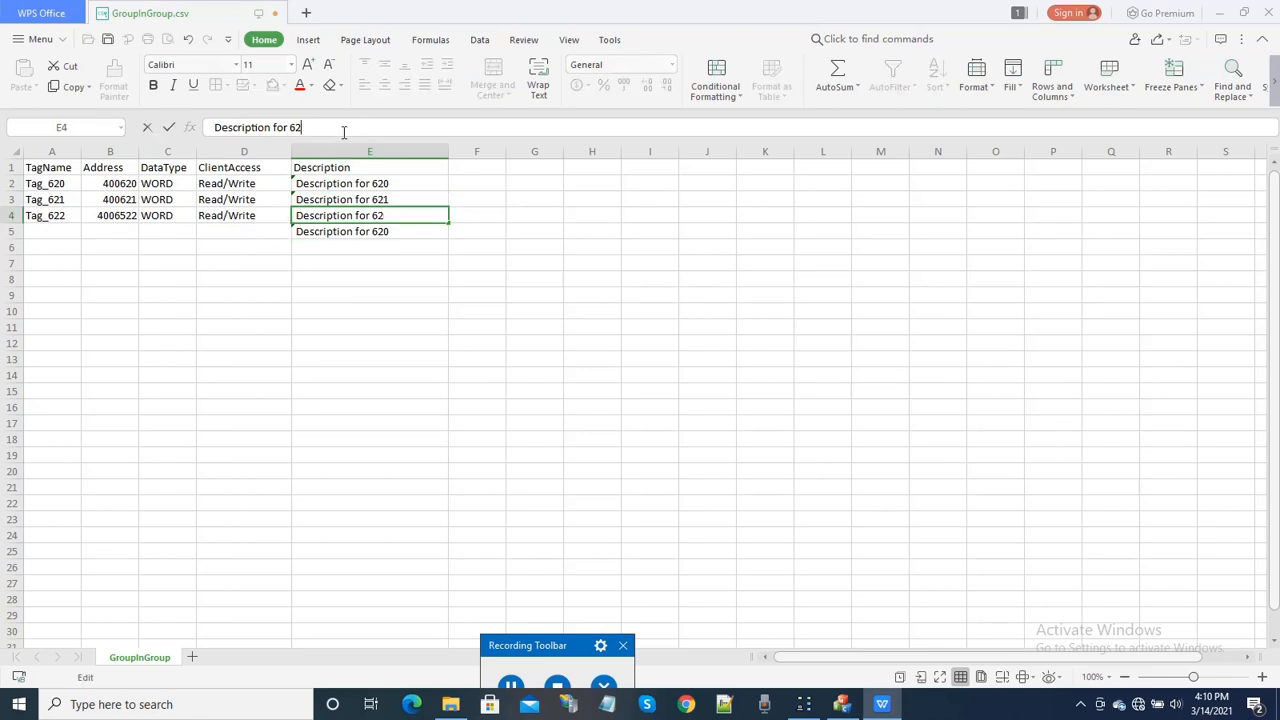
left_click(494, 243)
left_click(334, 234)
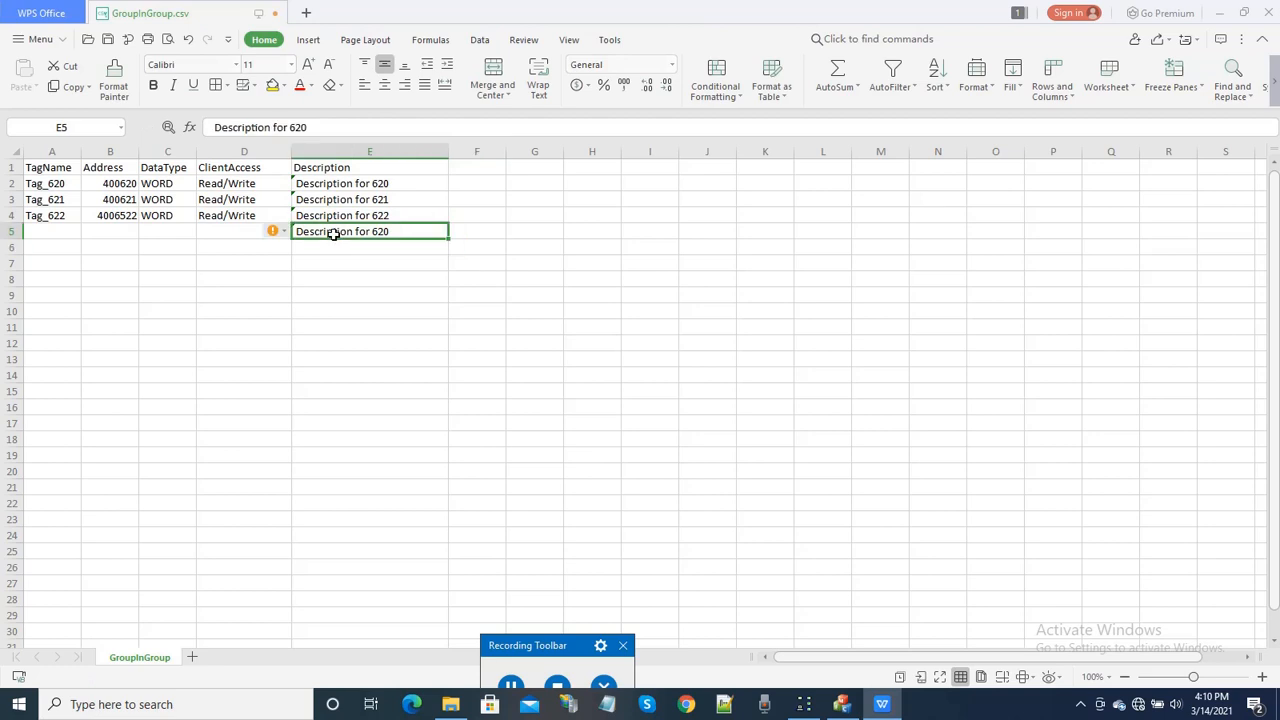
key("Delete")
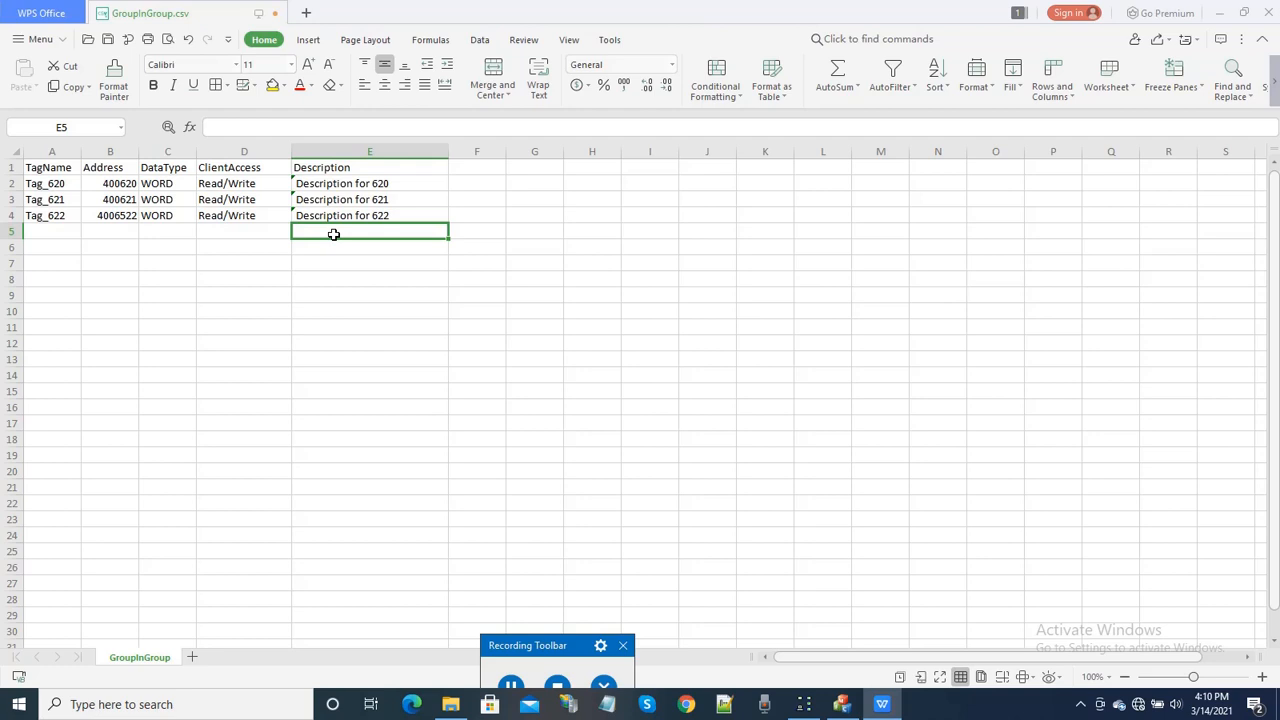
- Save GroupInGroup.csv keeping the CSV format, and close the spreadsheet to return to the Infilink Modbus Driver
left_click(108, 42)
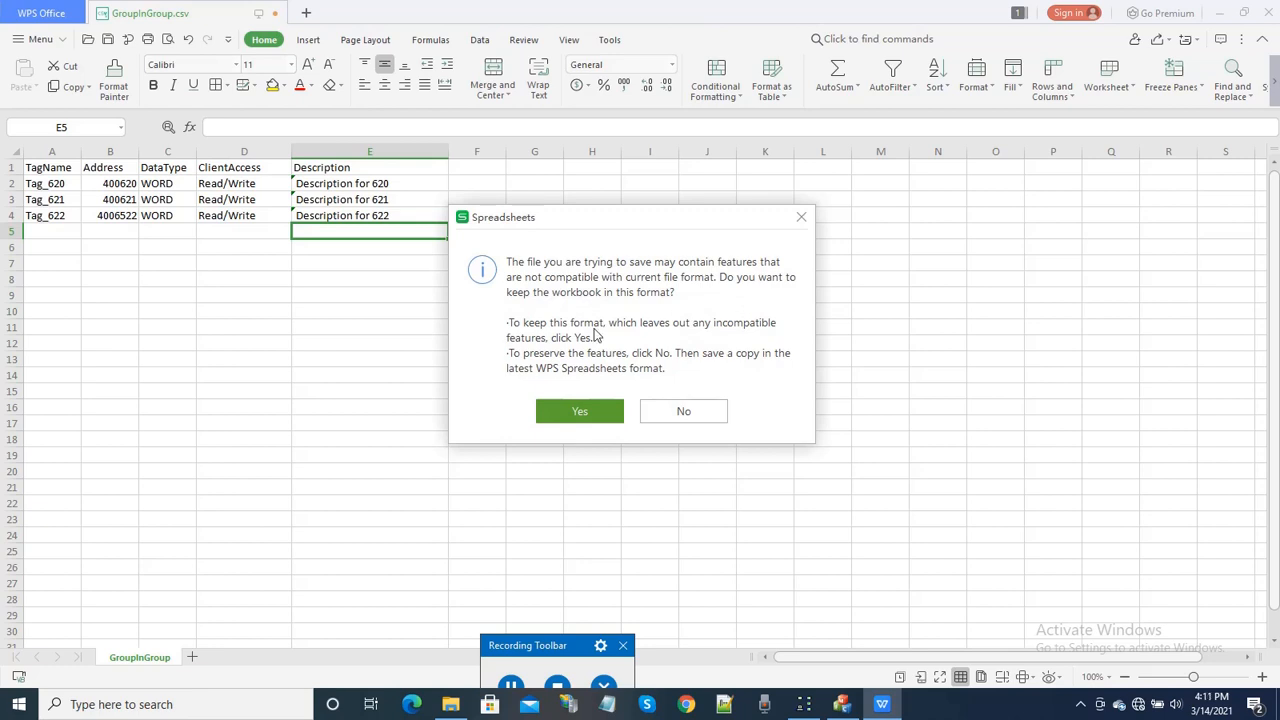
left_click(584, 413)
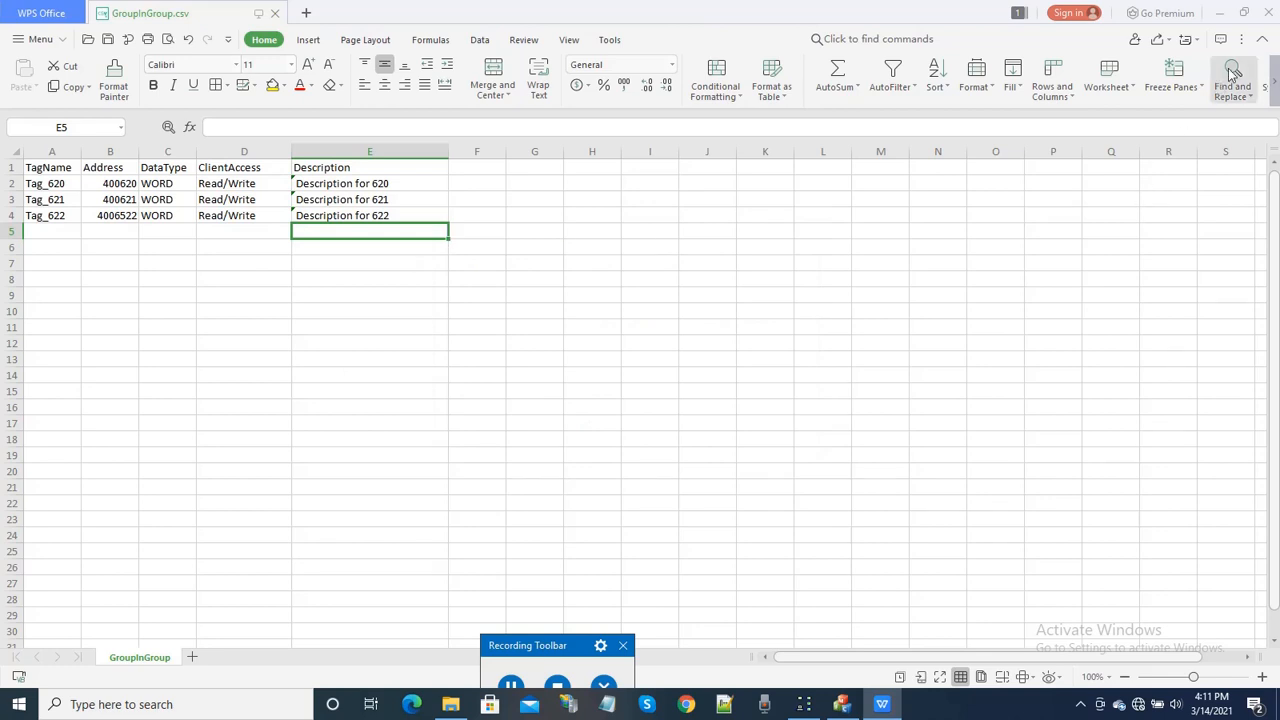
left_click(1267, 20)
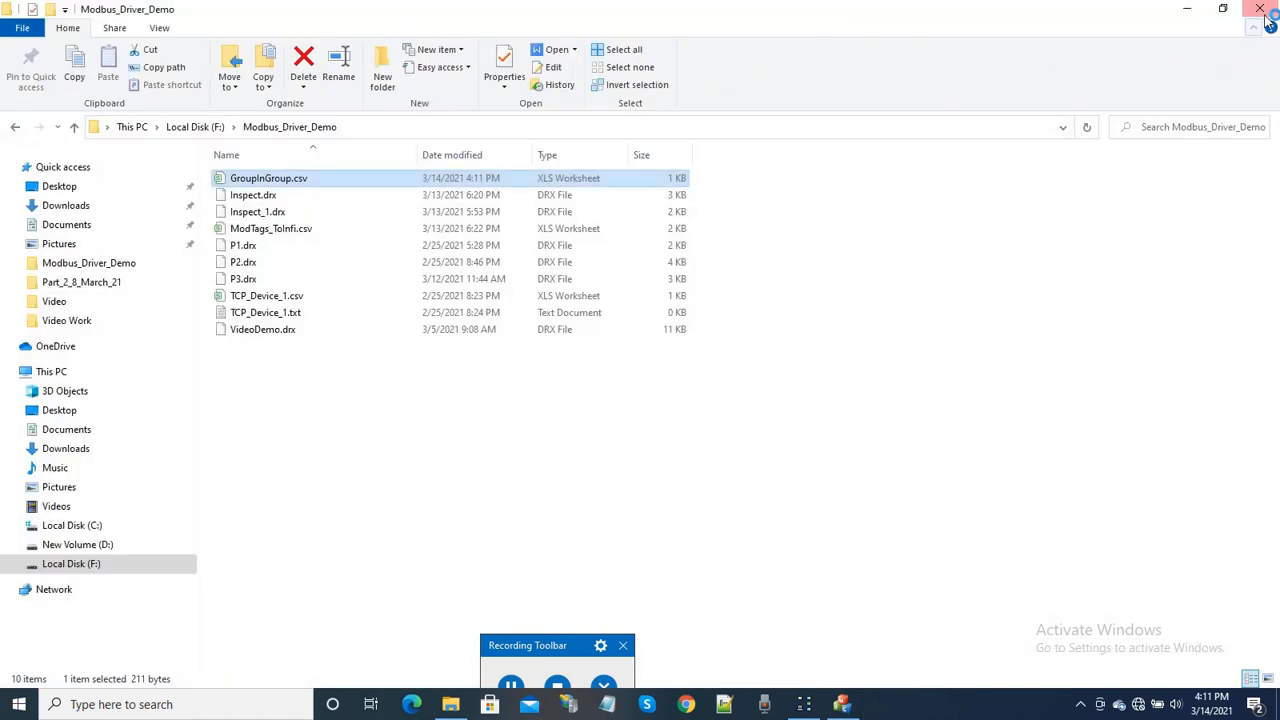
left_click(1184, 11)
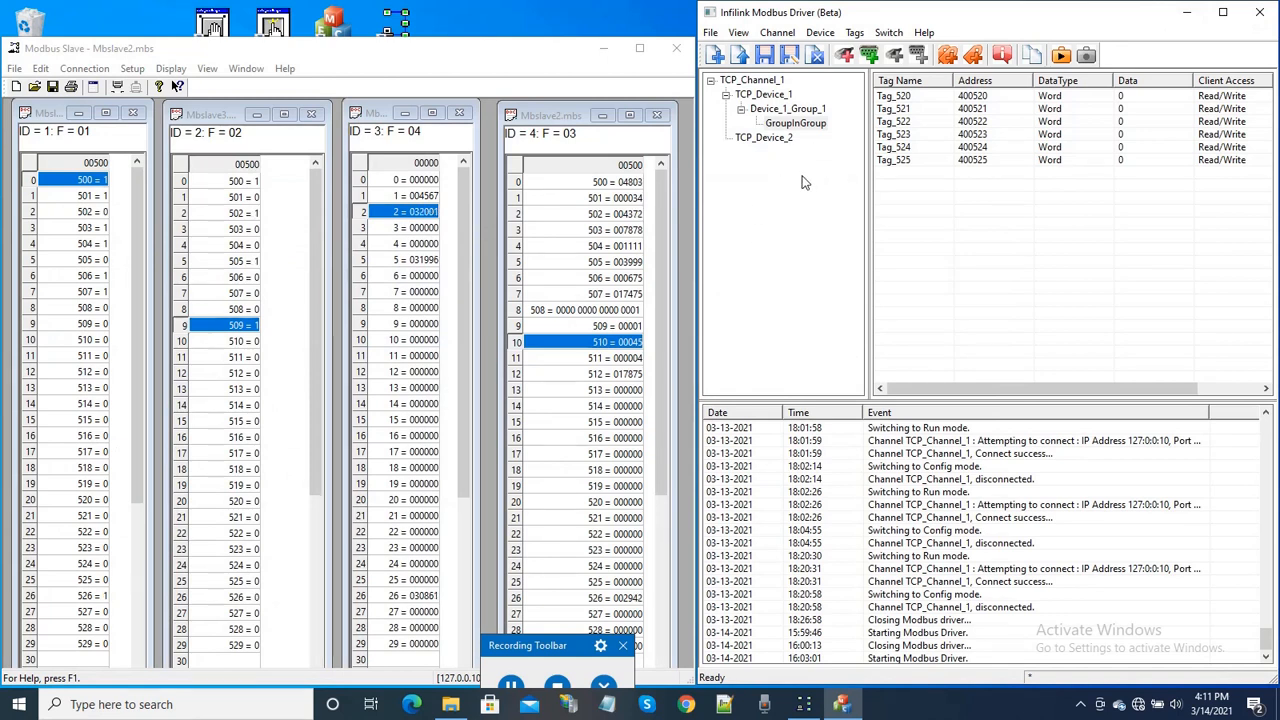
- Import the tags from the Ansi CSV file GroupInGroup.csv into TCP_Device_2
left_click(769, 141)
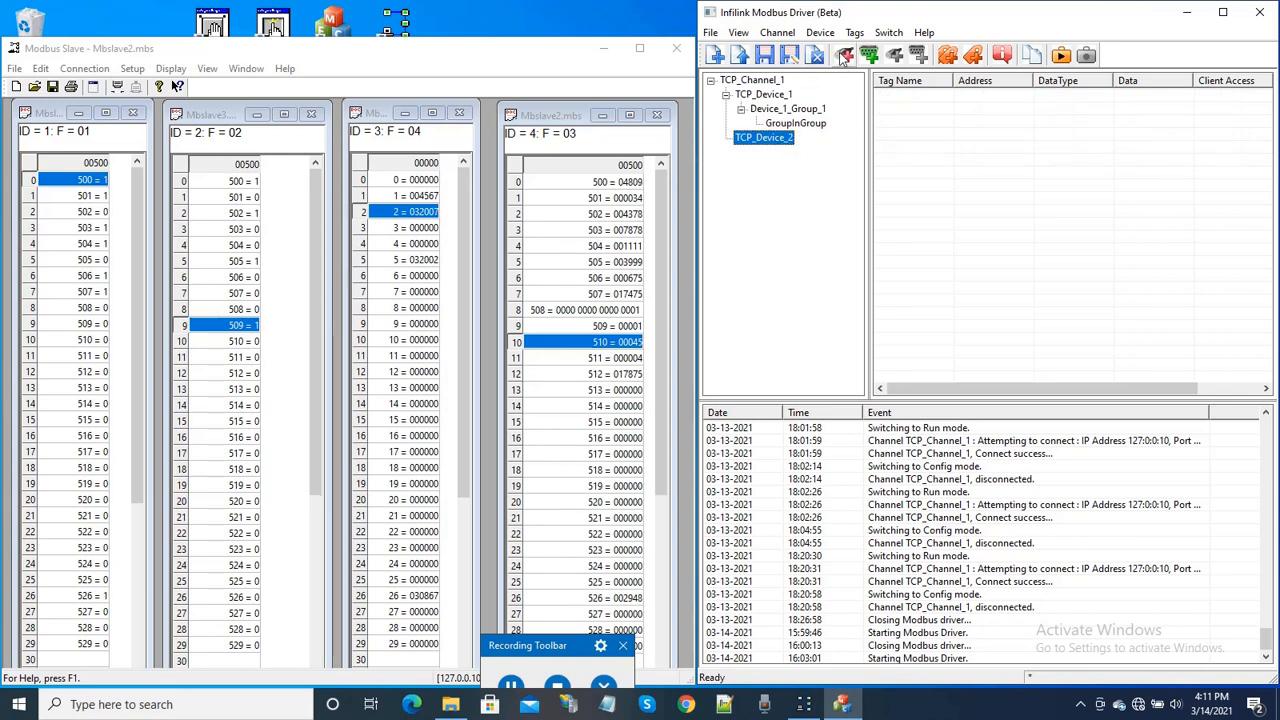
left_click(822, 33)
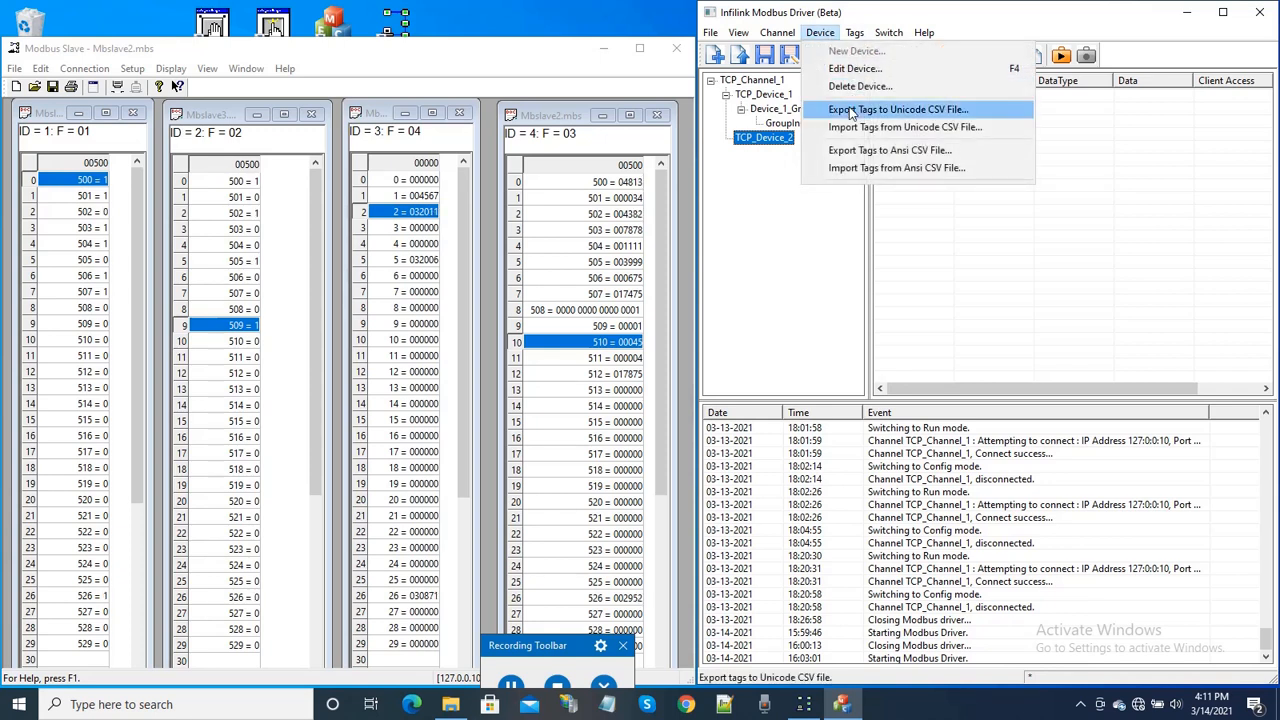
left_click(870, 172)
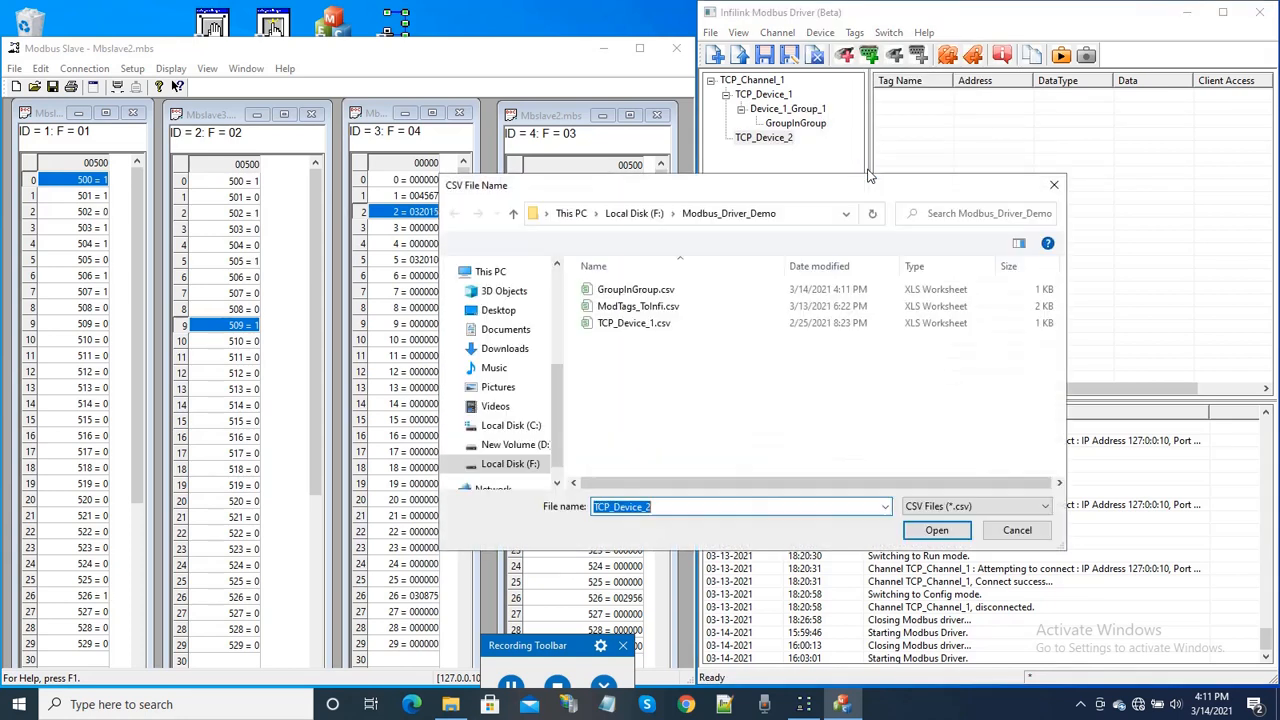
left_click(668, 291)
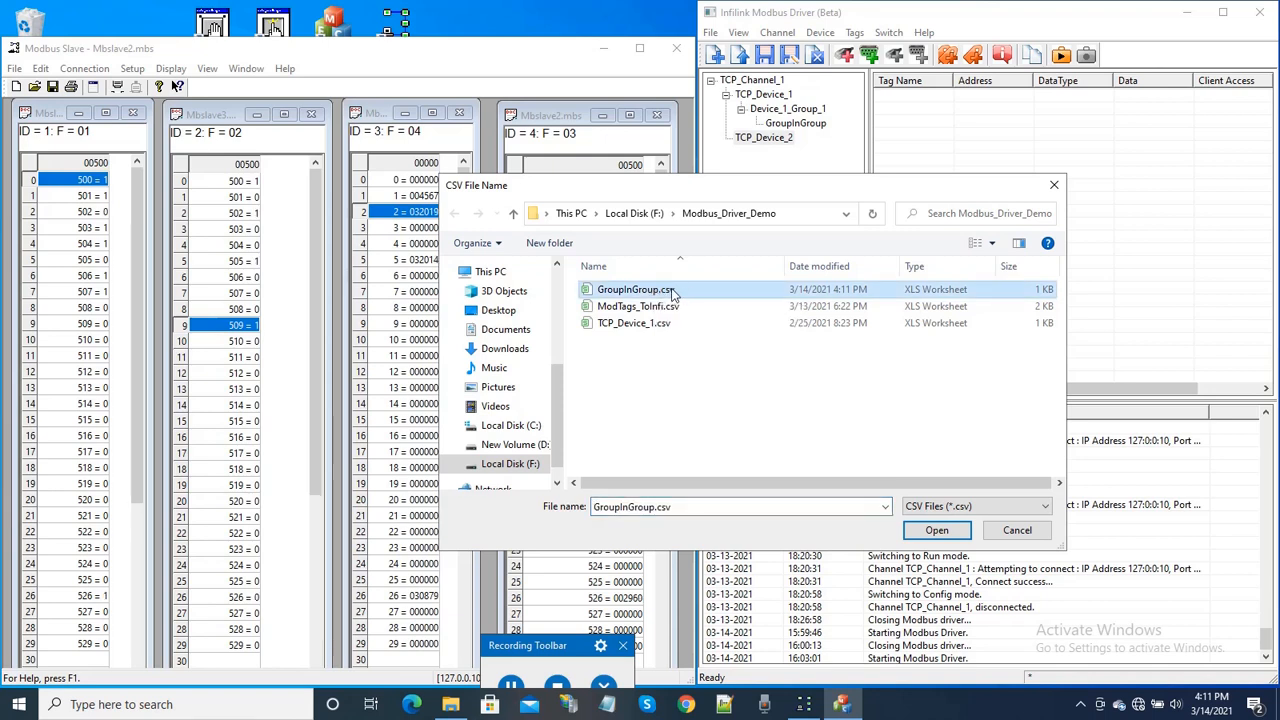
double_click(654, 290)
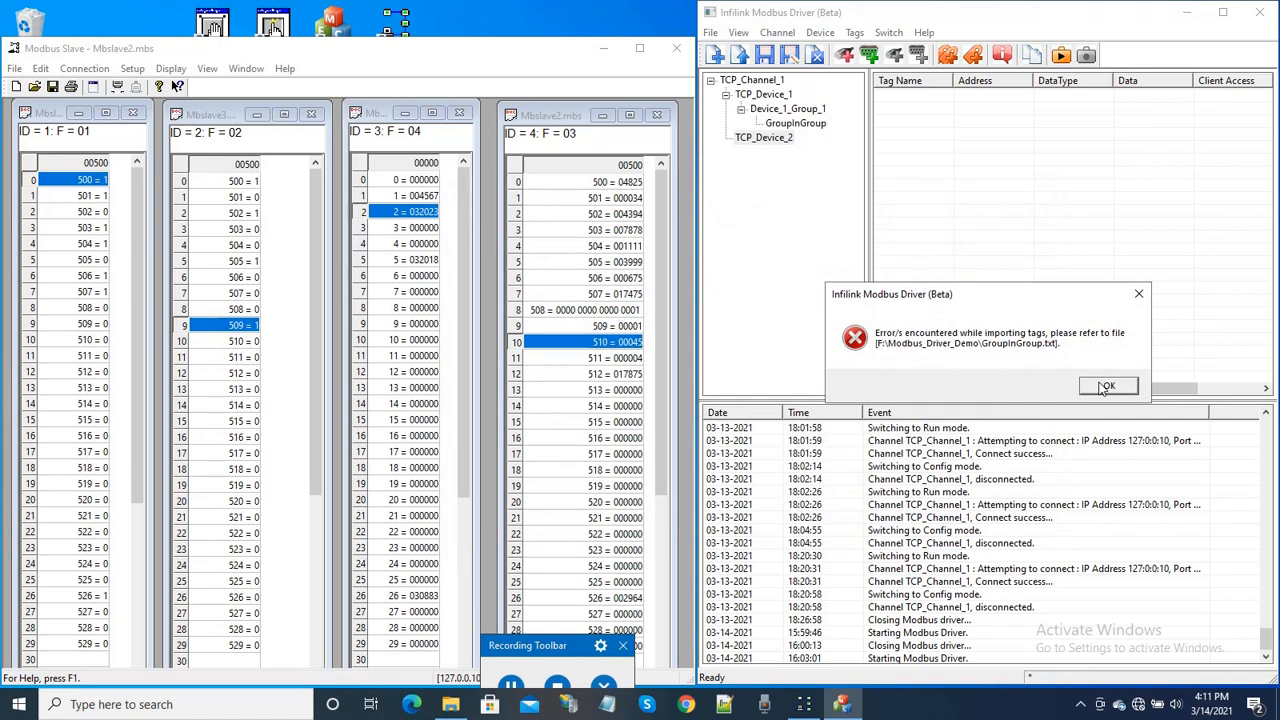
left_click(1102, 386)
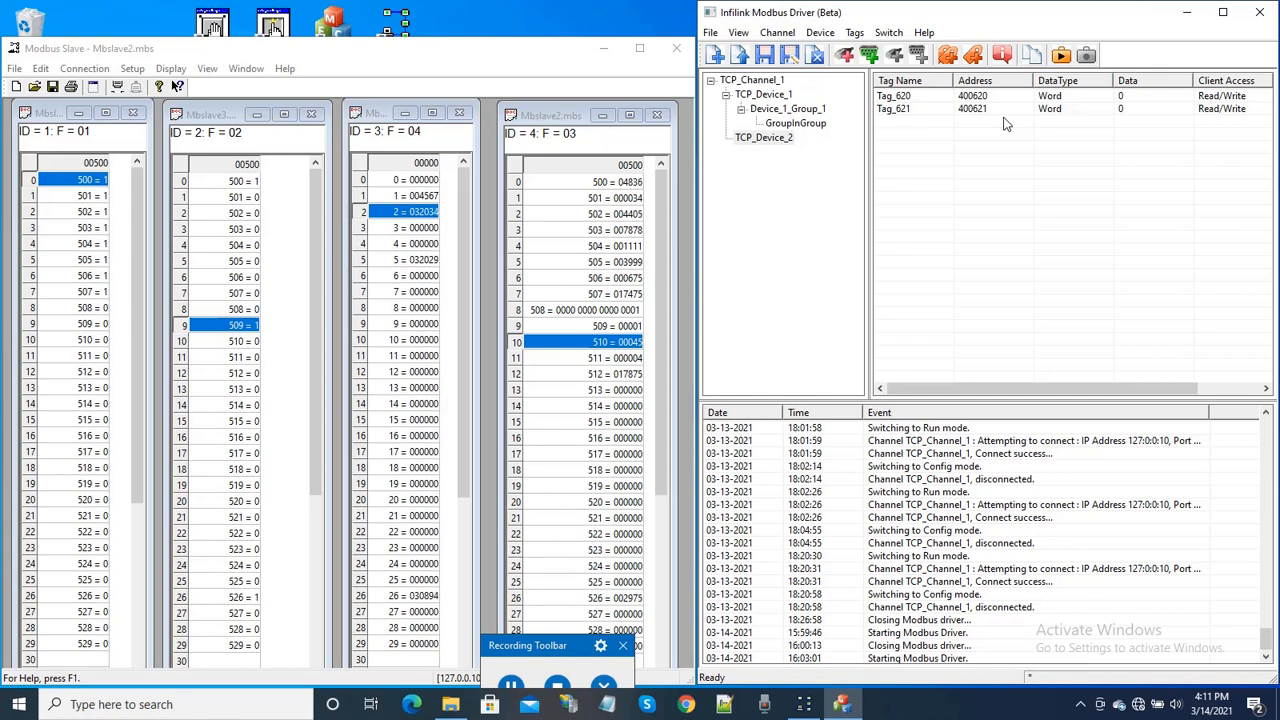
- Read the import error log GroupInGroup.txt and check the Tag_622 address in GroupInGroup.csv against it
left_click(451, 710)
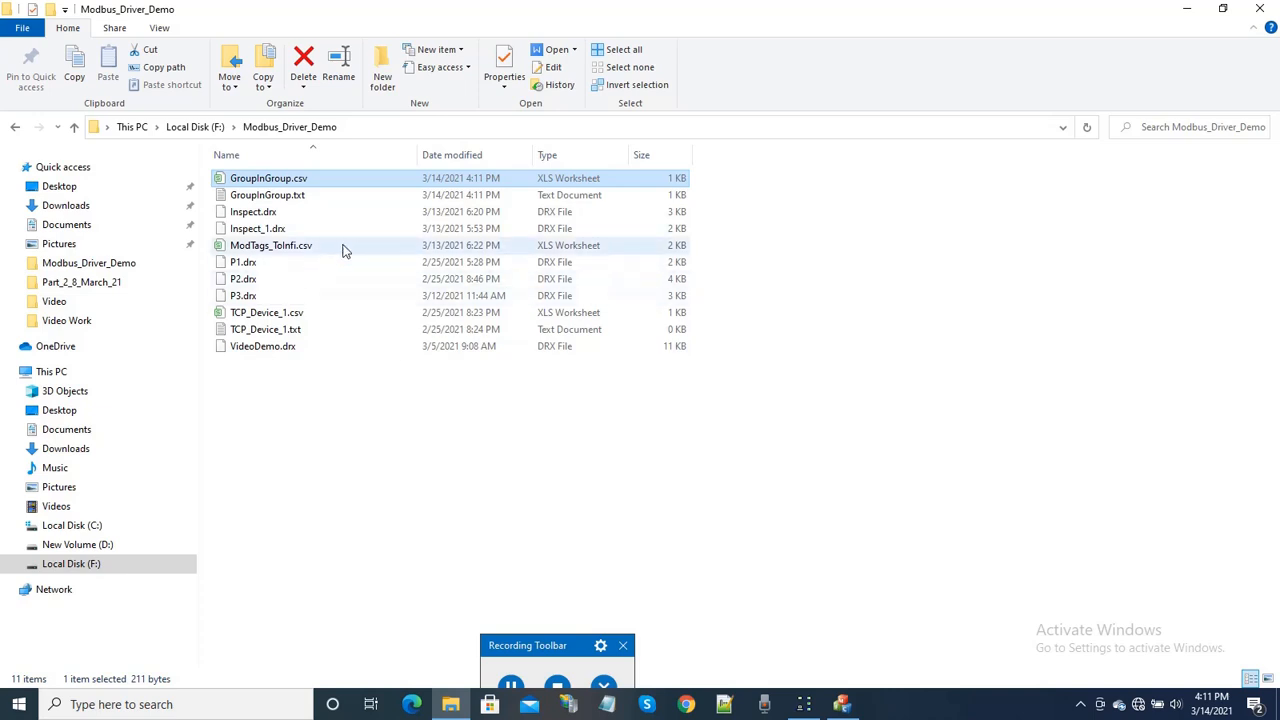
double_click(240, 201)
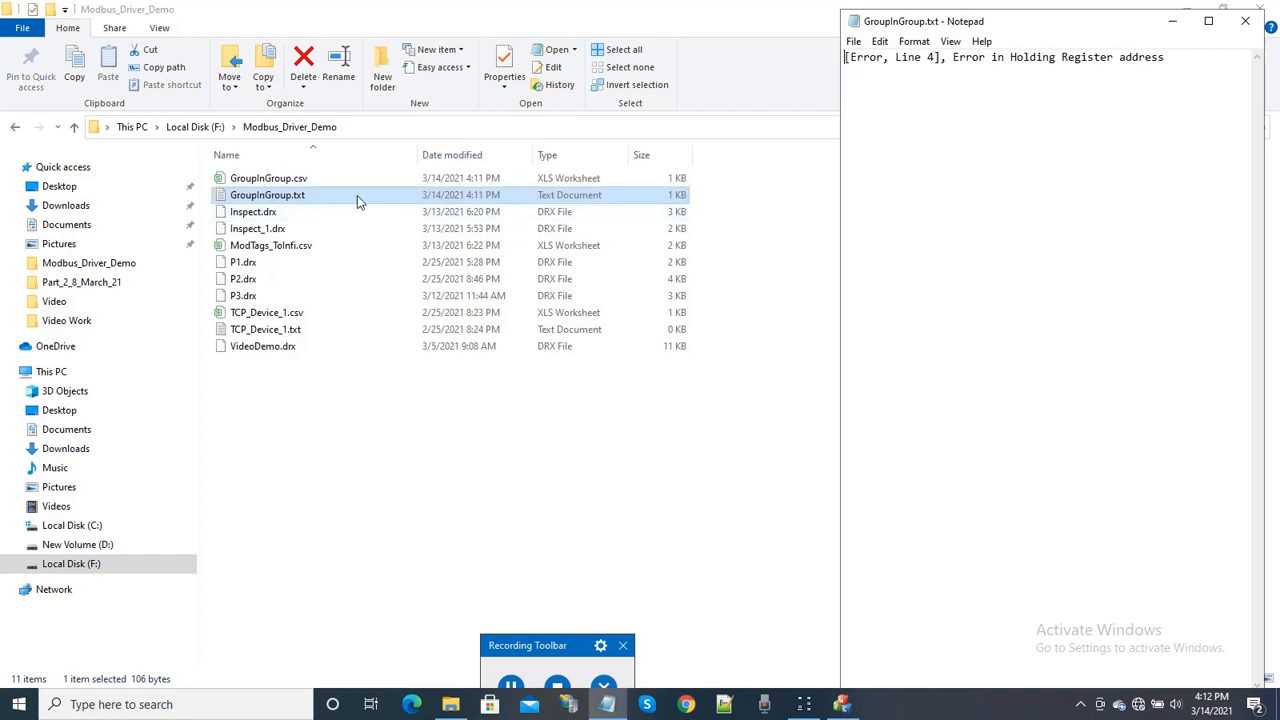
left_click(248, 183)
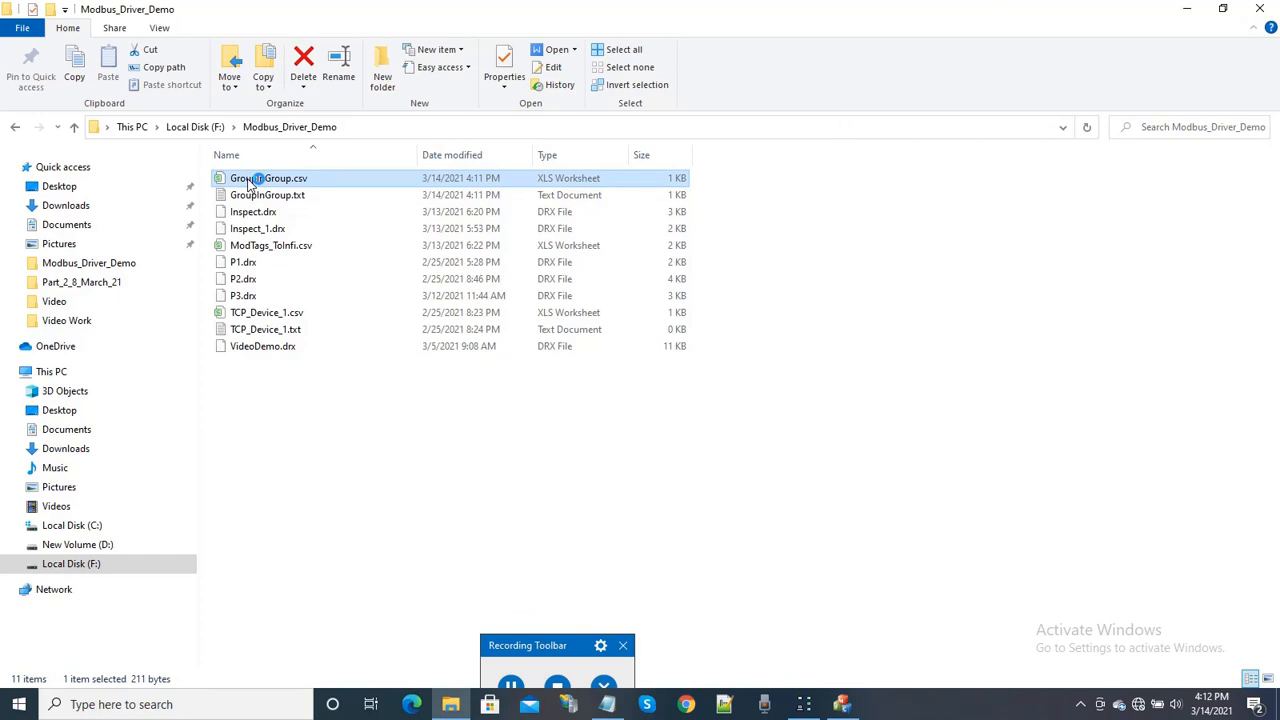
double_click(248, 183)
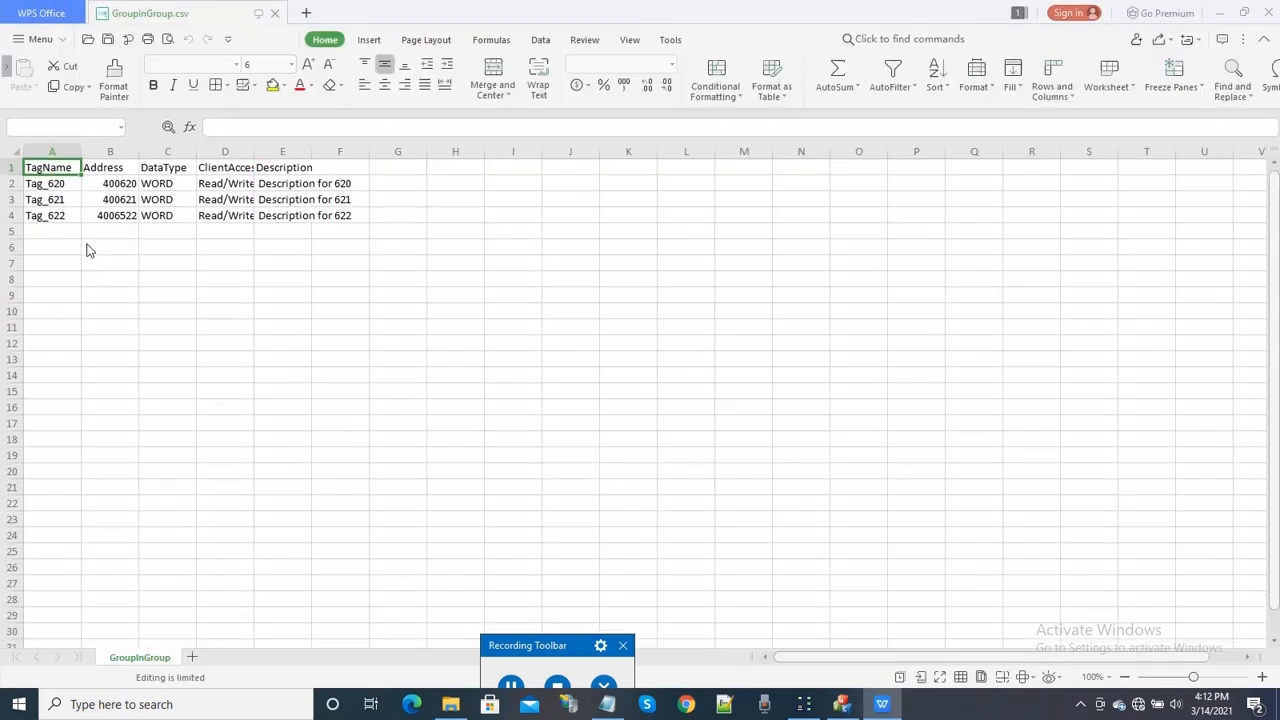
left_click(57, 218)
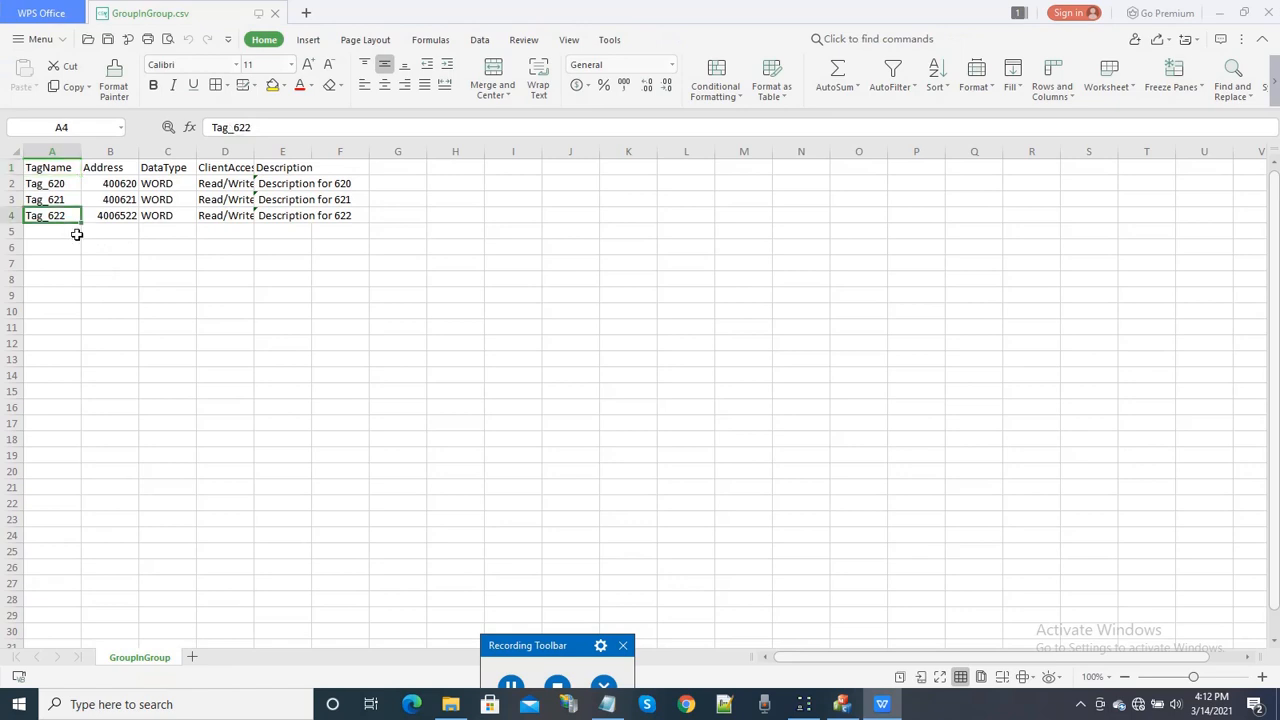
left_click(123, 215)
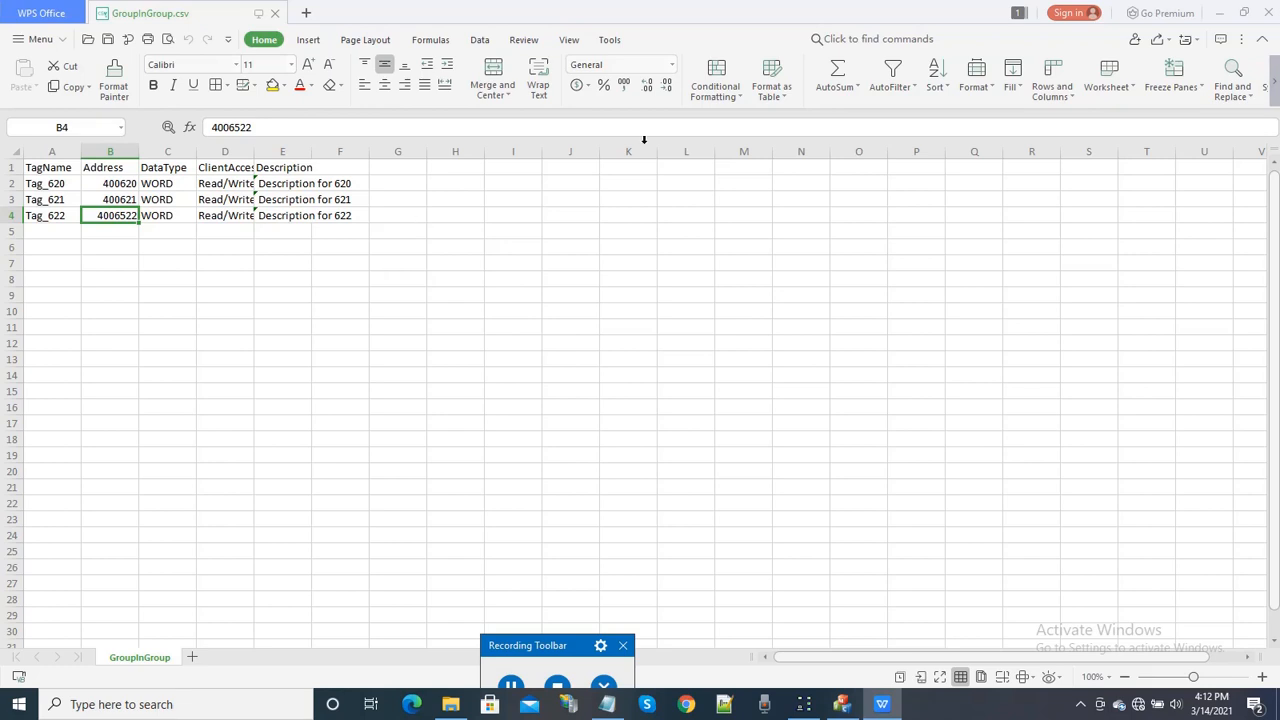
left_click(1220, 14)
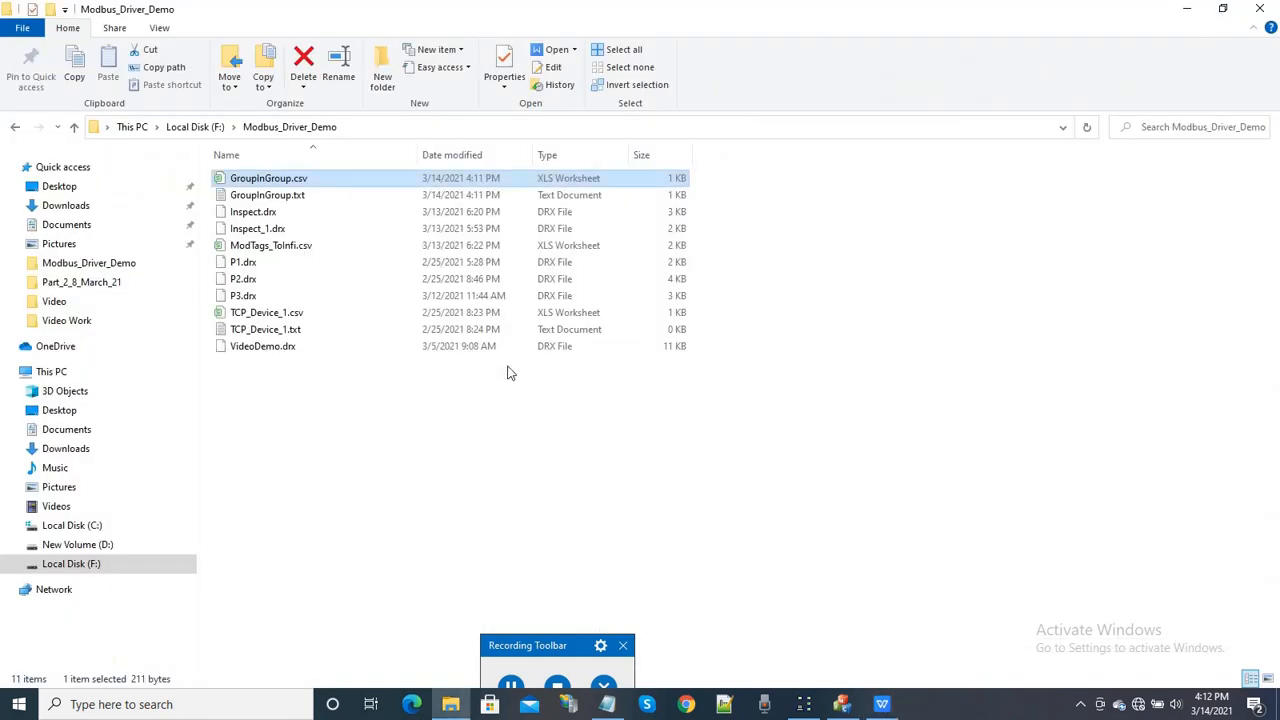
left_click(1186, 10)
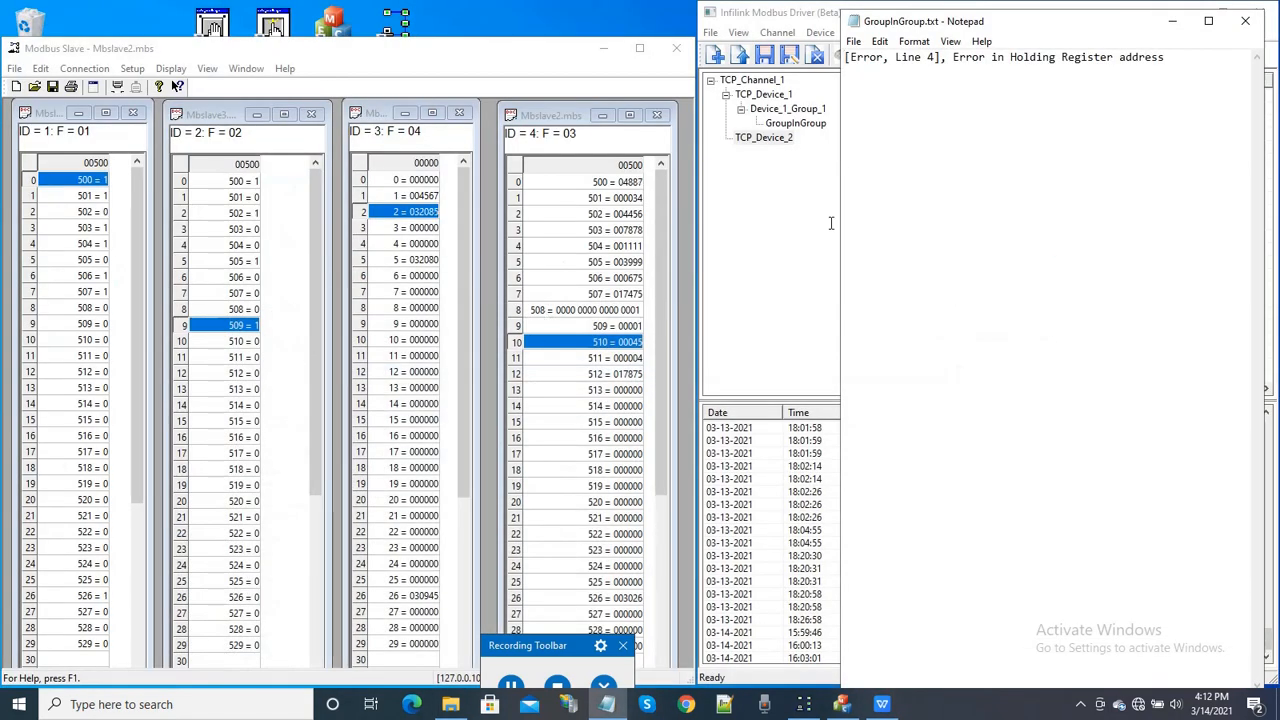
left_click(1245, 20)
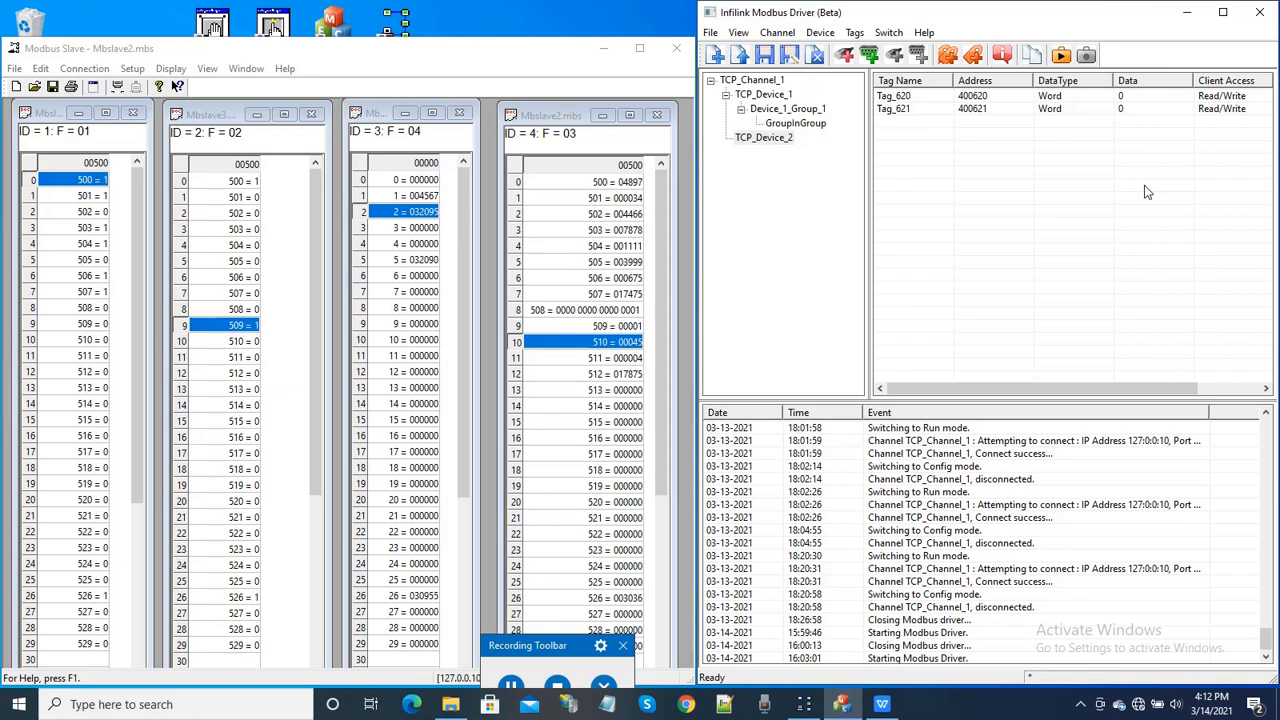
left_click(785, 140)
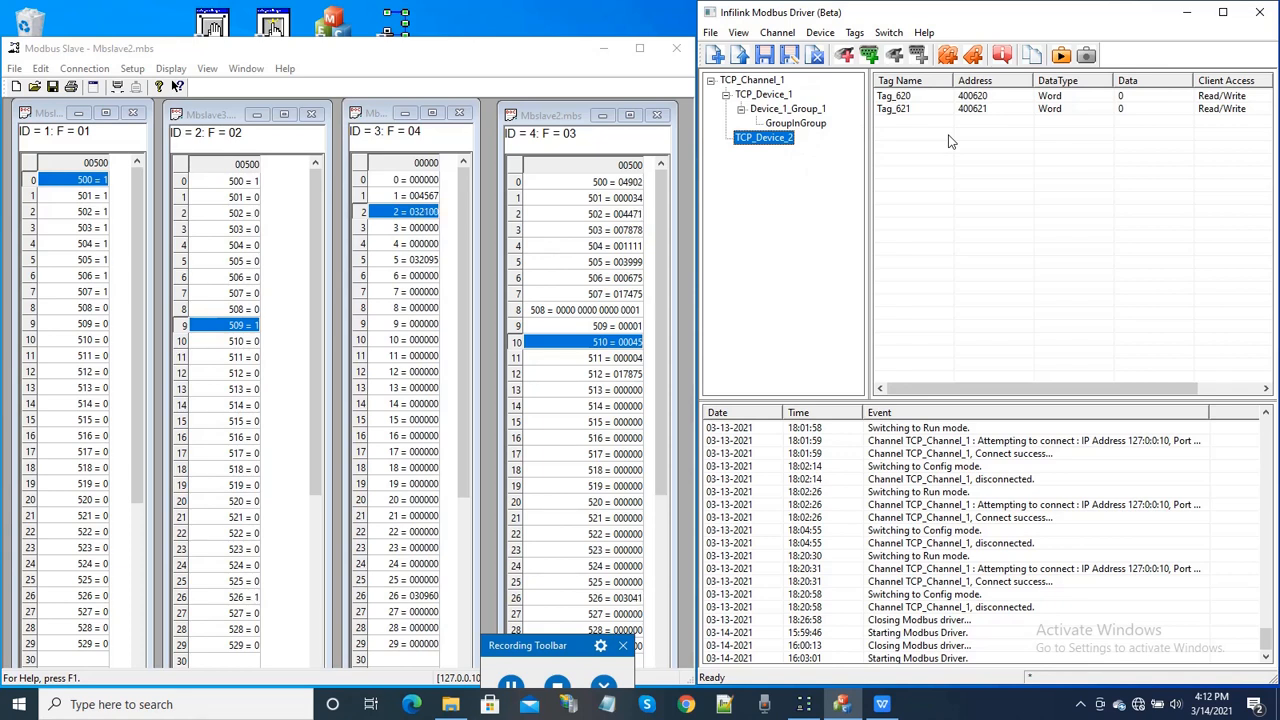
left_click(856, 33)
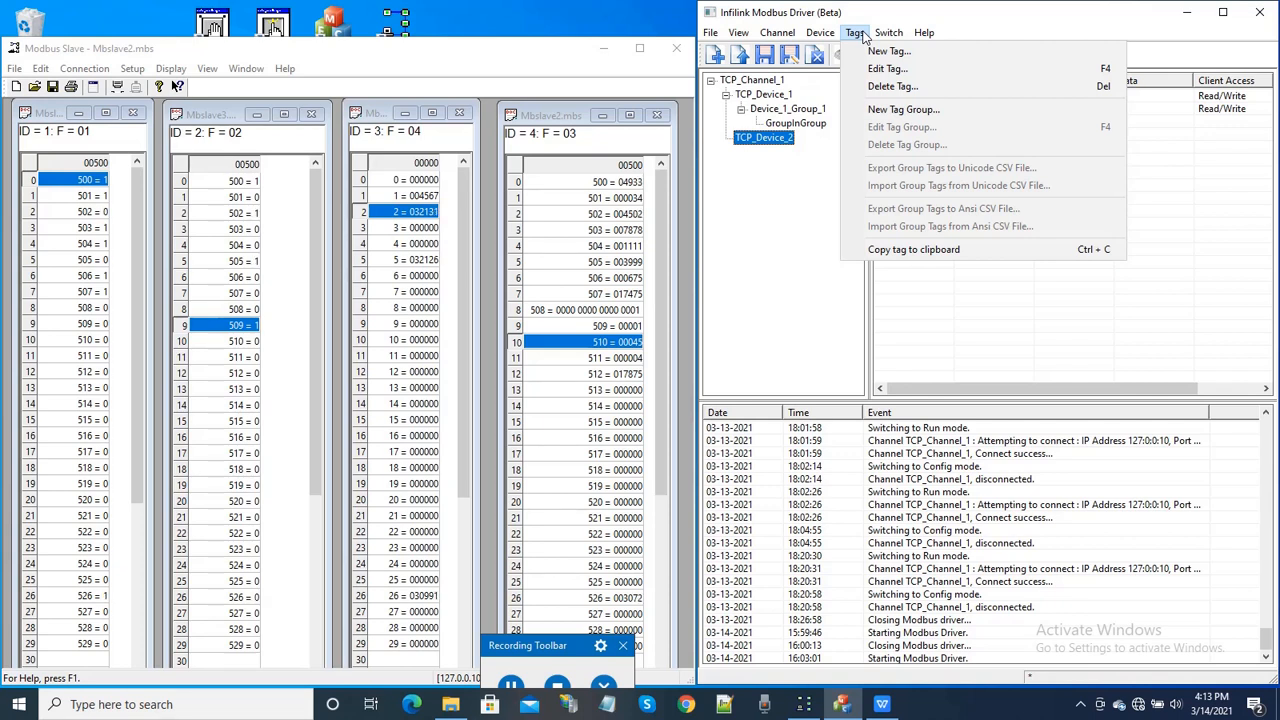
left_click(898, 12)
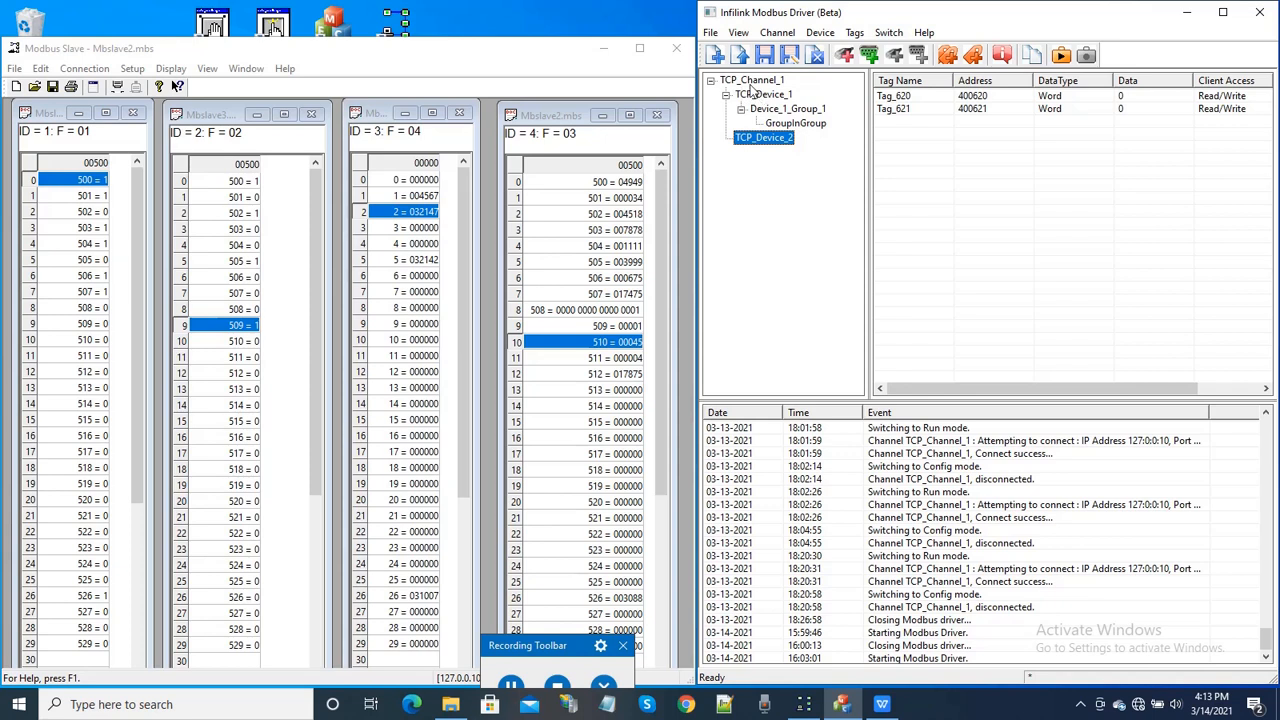
- Export all tags to an Ansi CSV file named ModTags_ForInfilink.csv in the Modbus_Driver_Demo folder
left_click(752, 82)
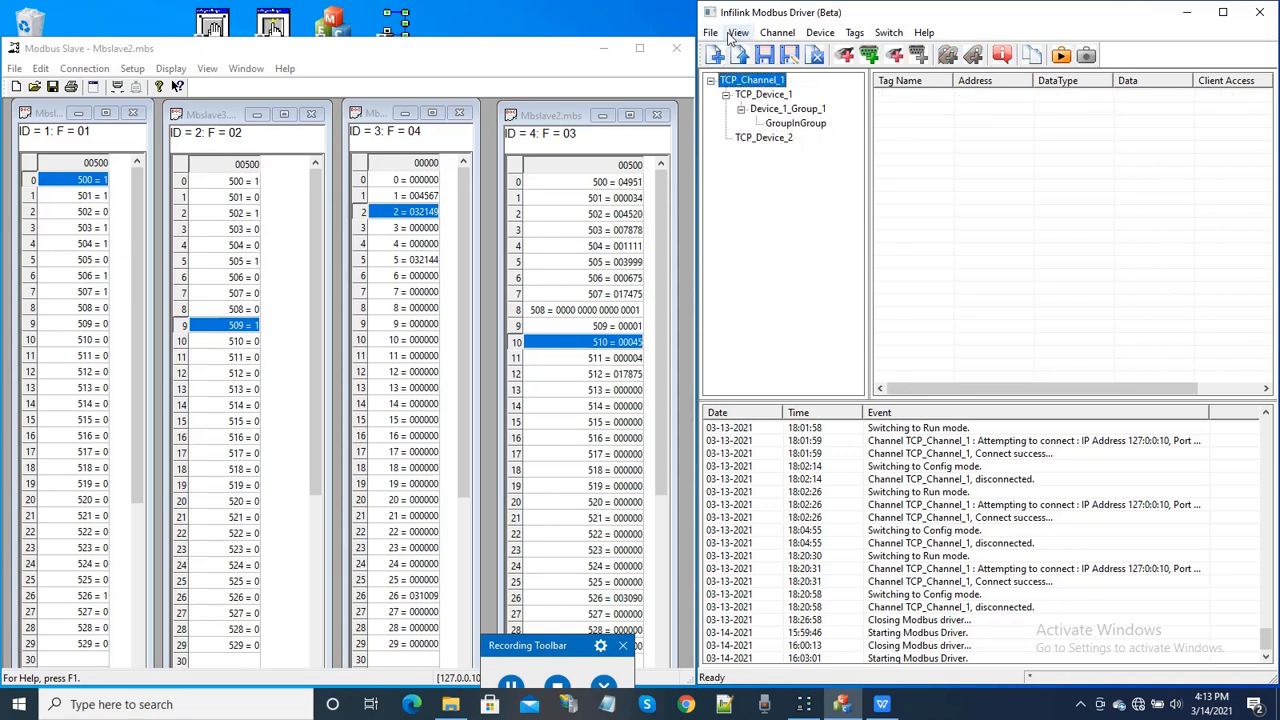
left_click(711, 34)
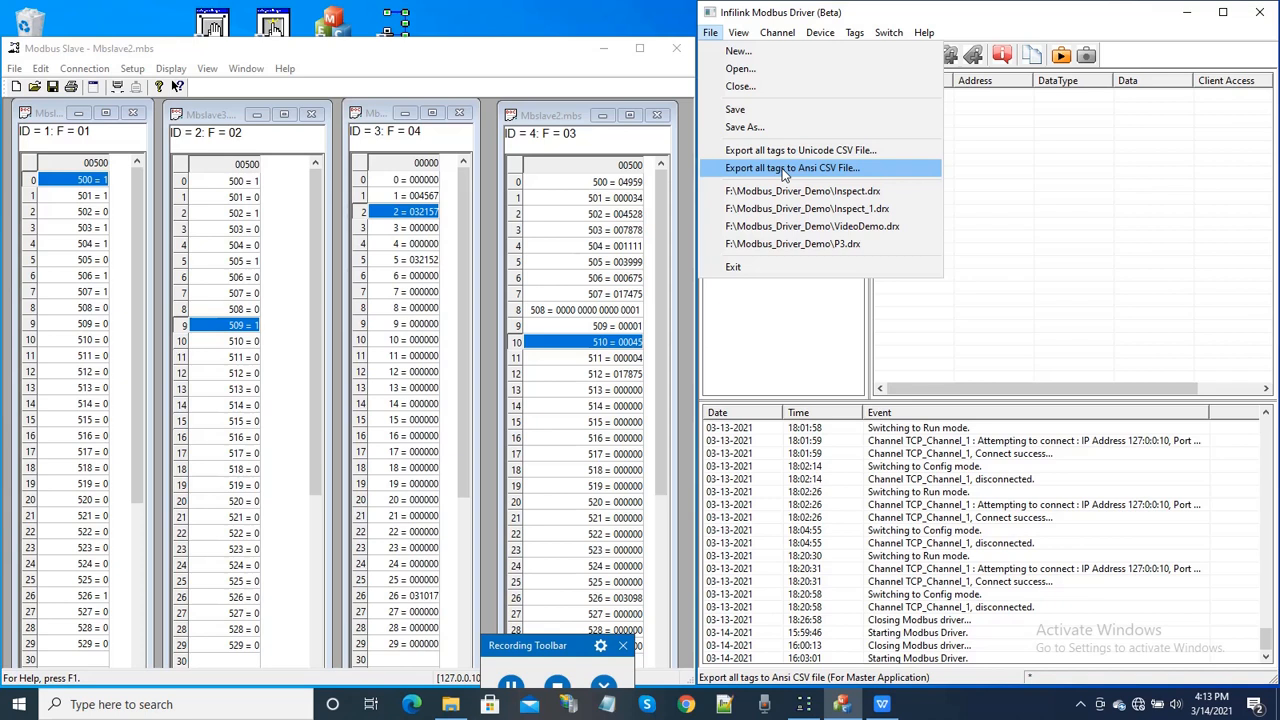
left_click(778, 35)
left_click(716, 35)
left_click(716, 35)
left_click(711, 33)
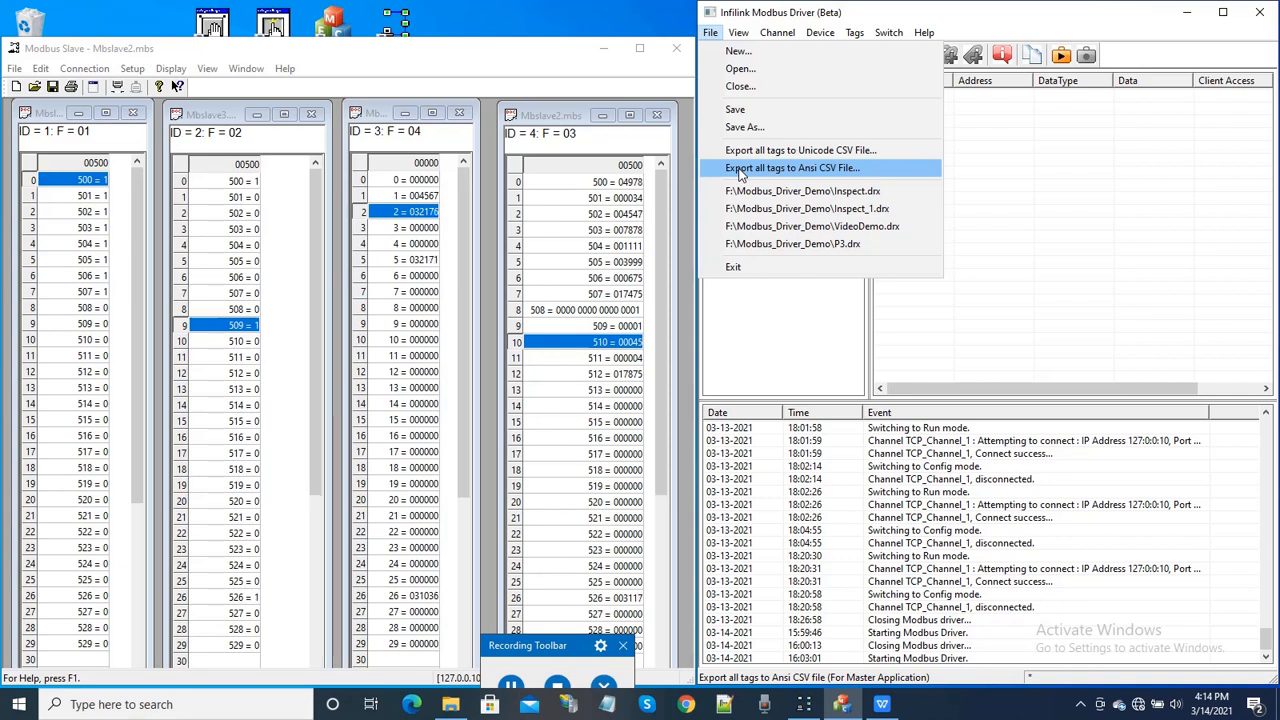
left_click(741, 172)
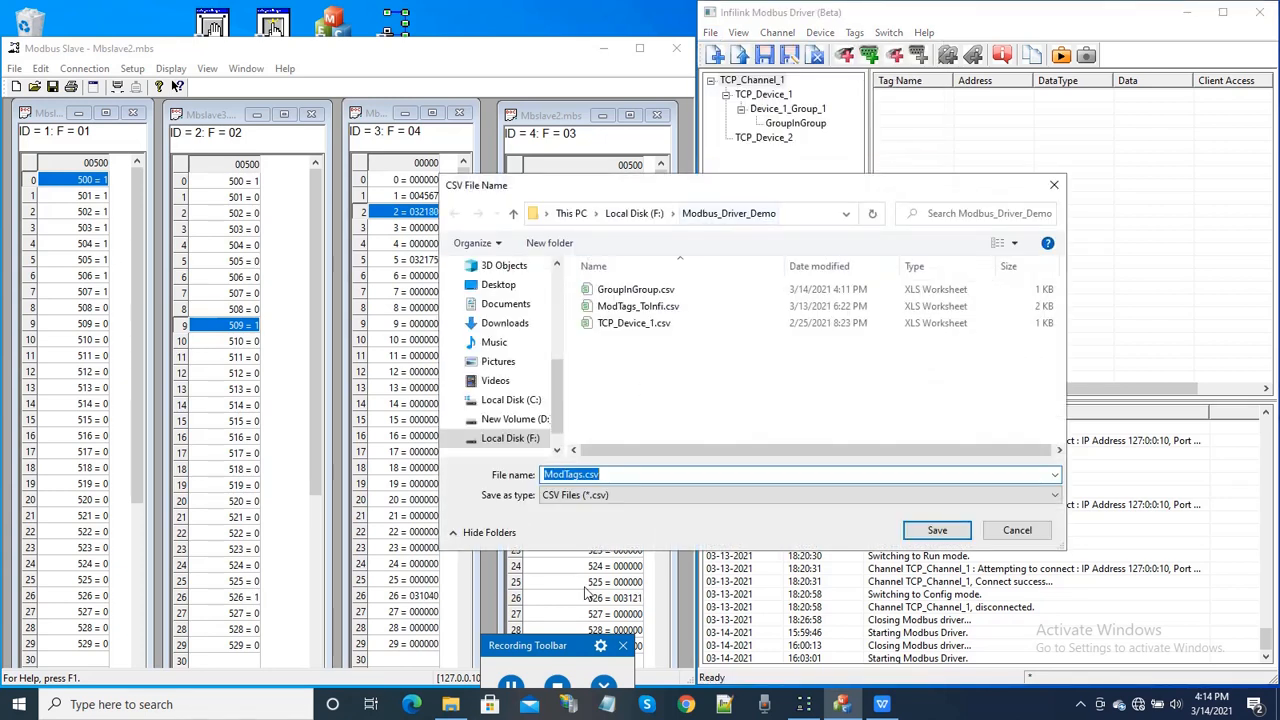
left_click(648, 475)
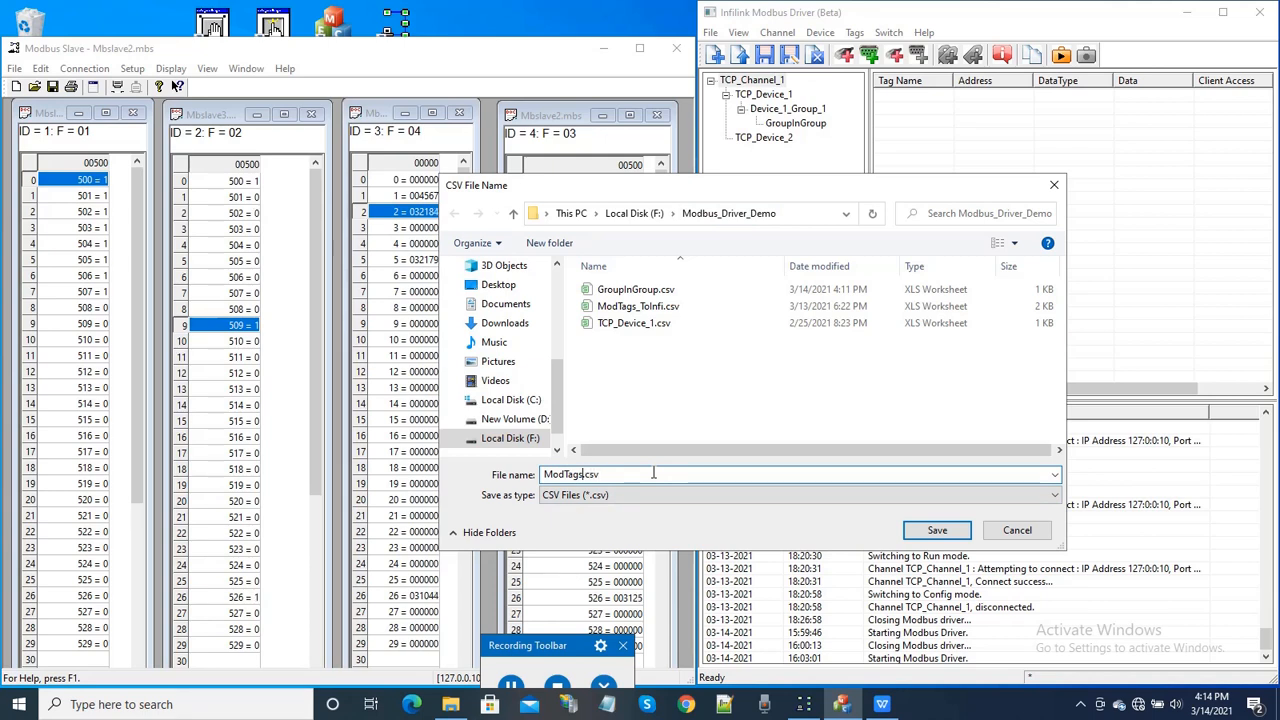
type("_ForInfilink")
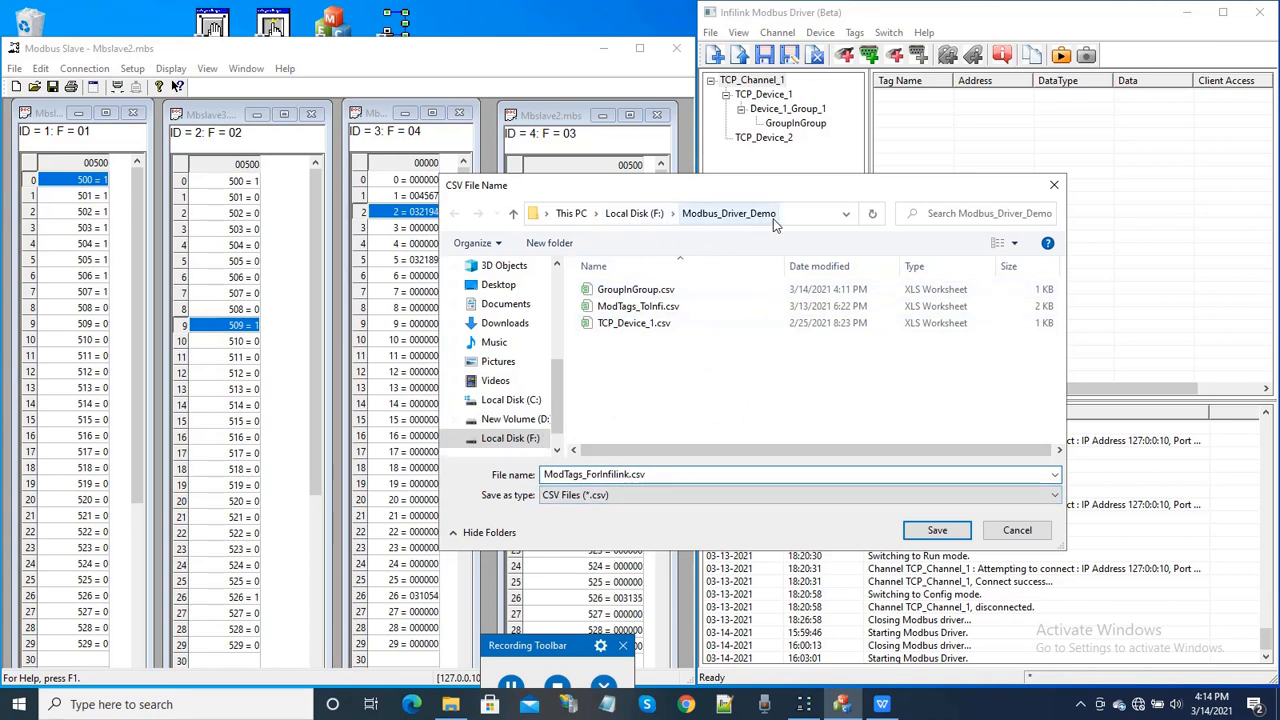
left_click(935, 533)
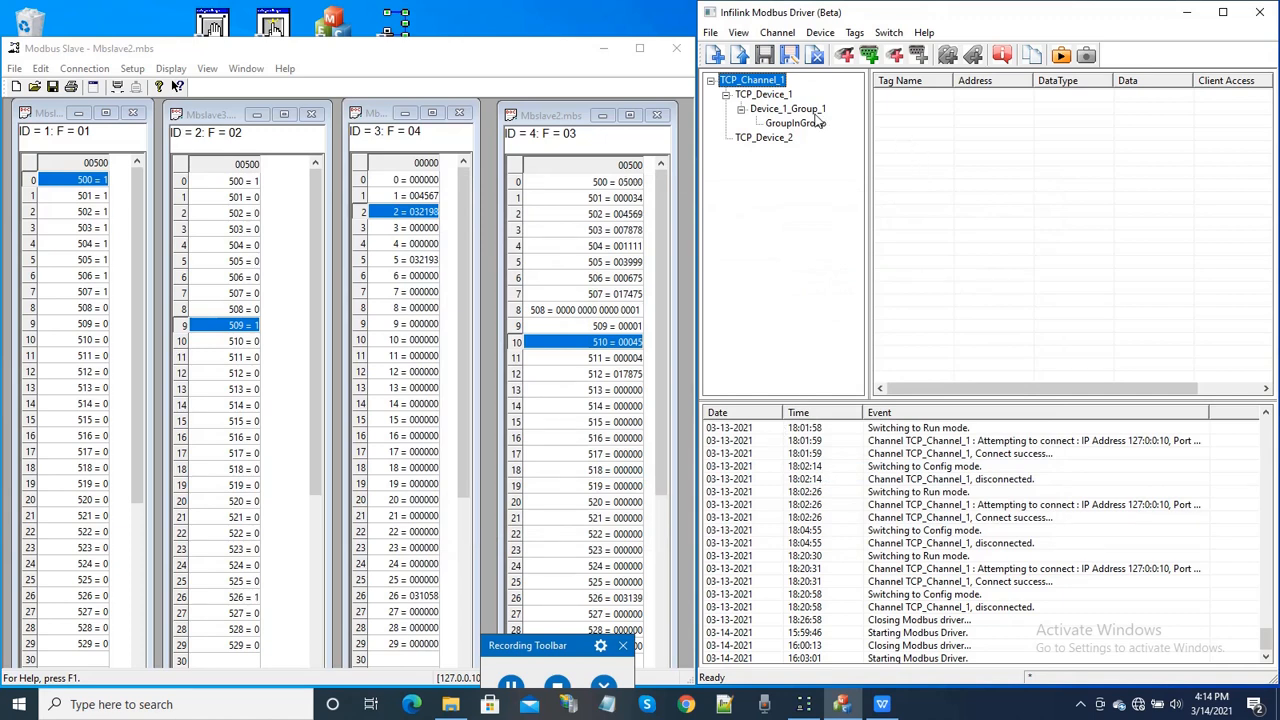
- Review the tags under TCP_Device_1, Device_1_Group_1, GroupInGroup and TCP_Device_2
left_click(781, 95)
left_click(800, 113)
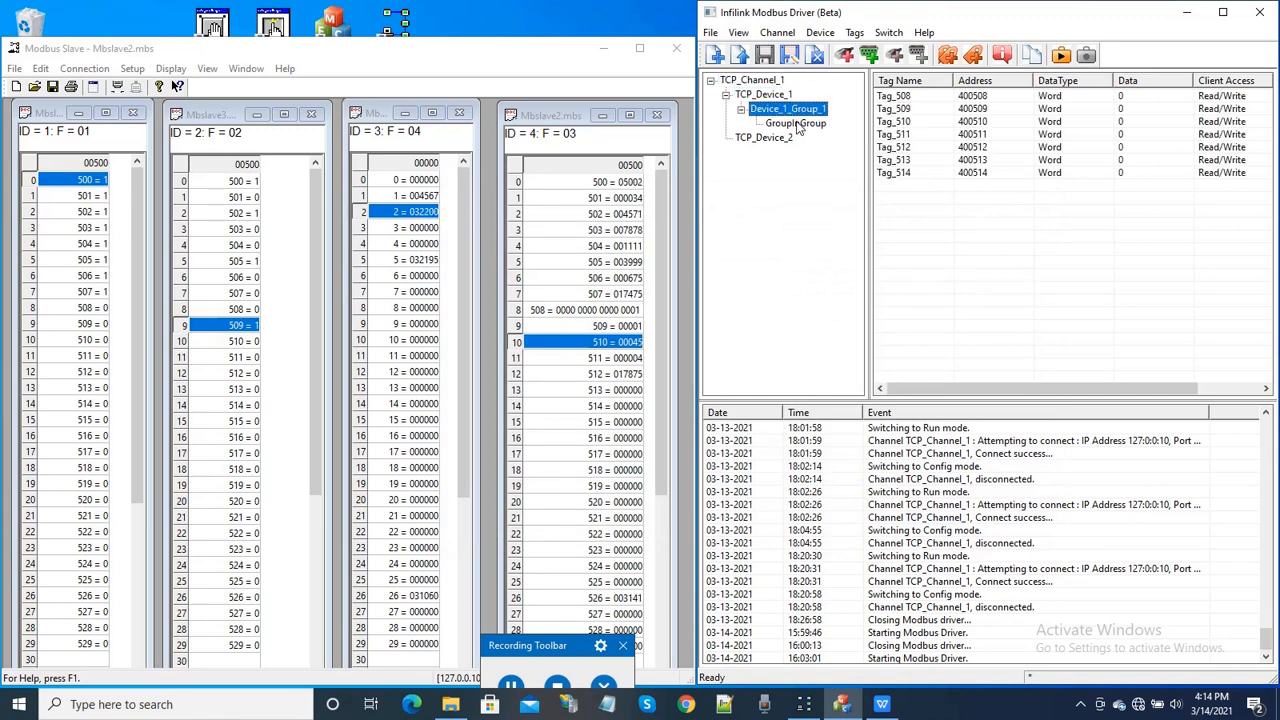
left_click(800, 123)
left_click(775, 139)
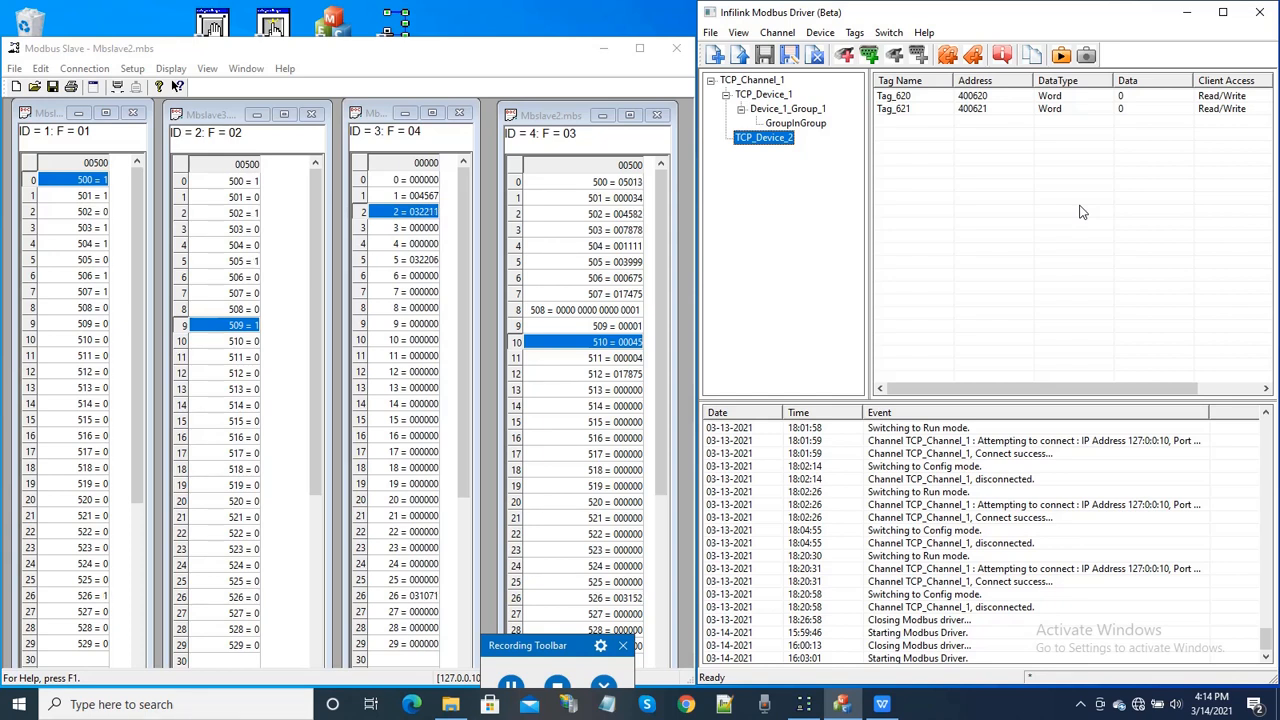
- Switch to INFILINK HMI Design Mode and create a new project named ImportTags in the F:\Infilink_Demo folder
left_click(214, 26)
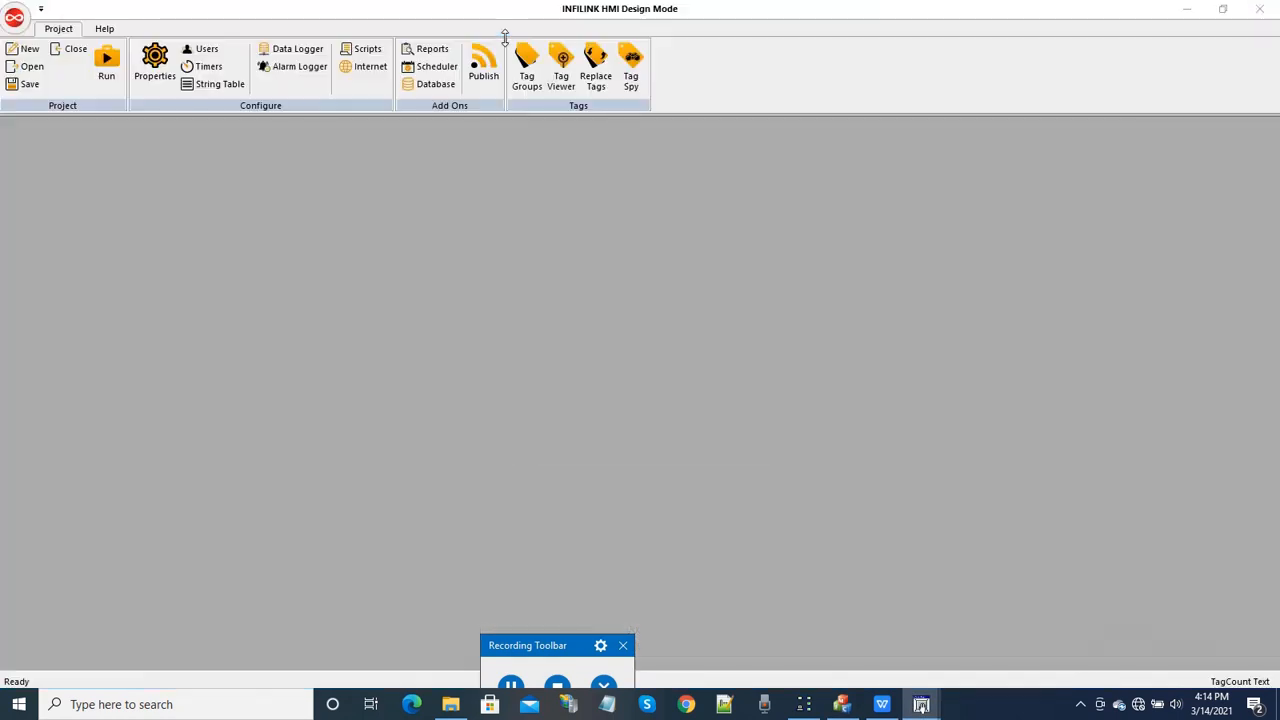
left_click(737, 292)
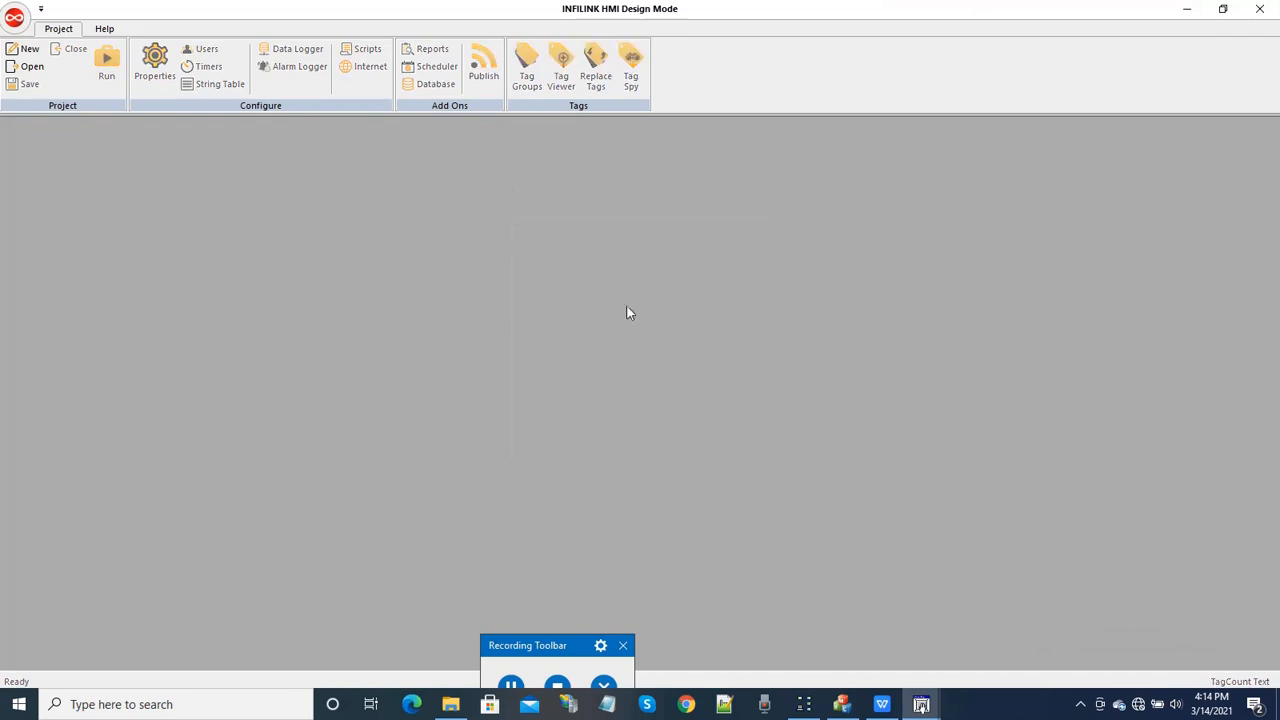
left_click(28, 49)
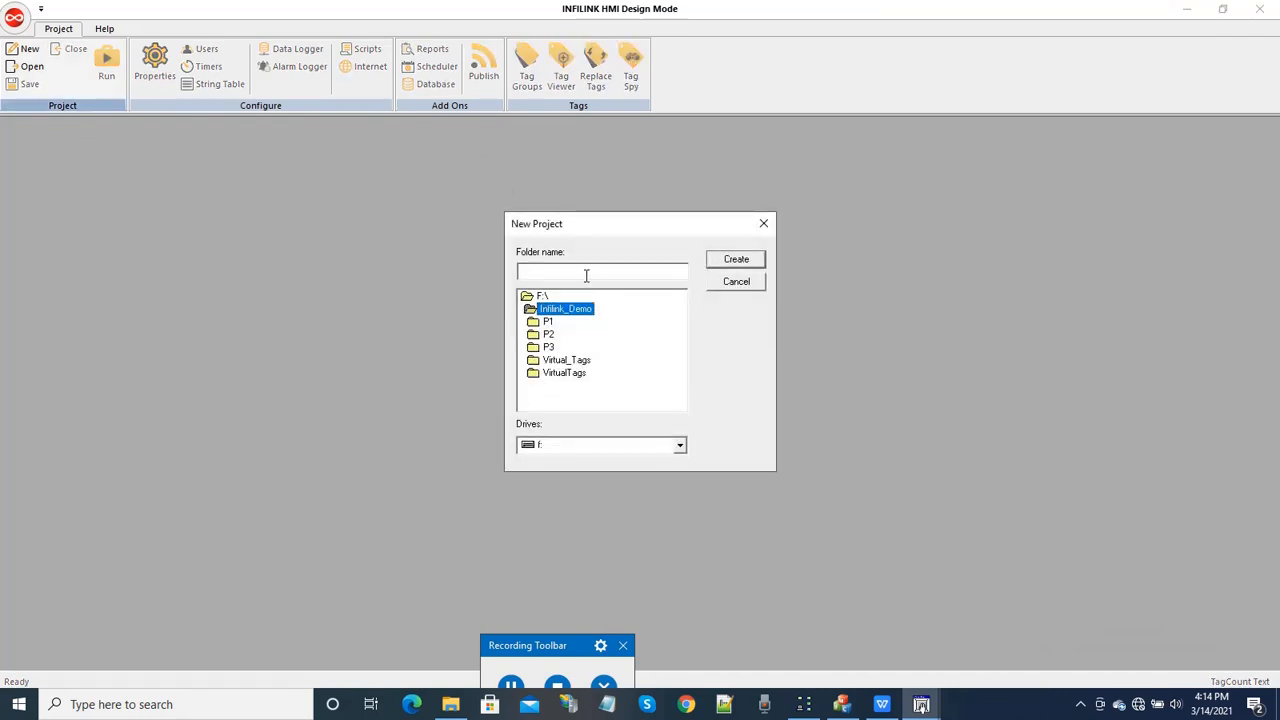
type("In")
left_click(750, 266)
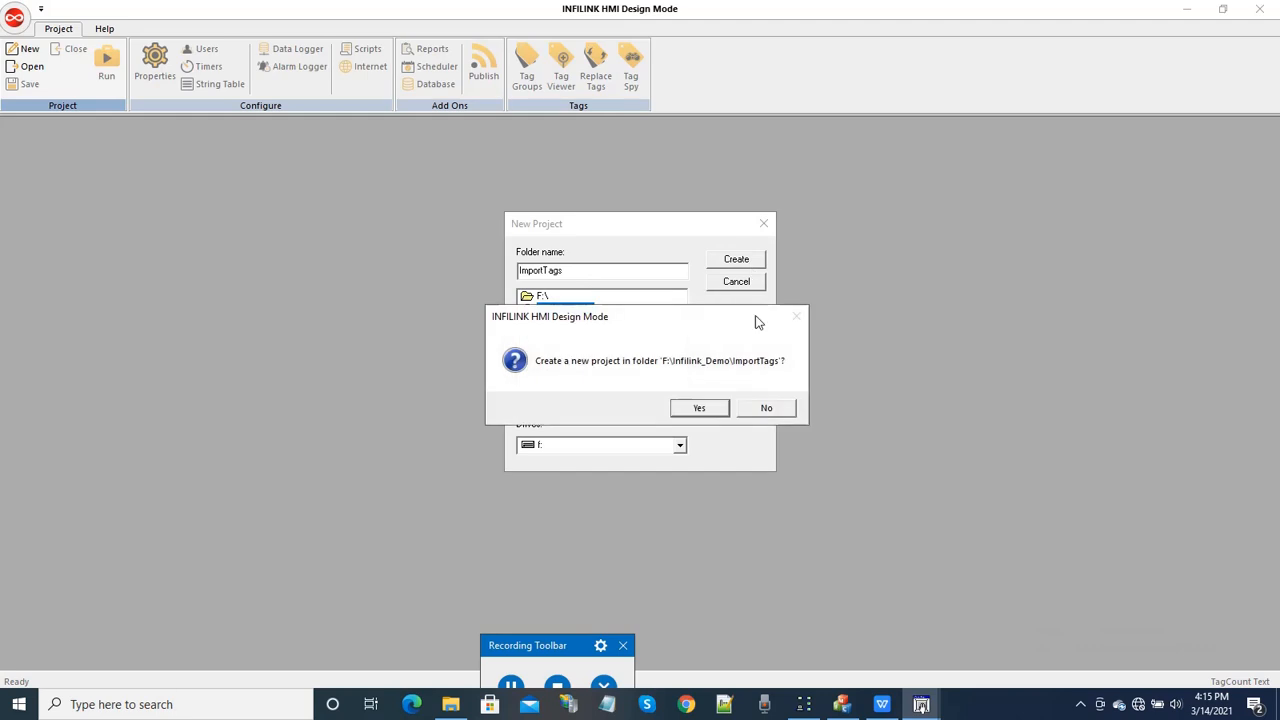
left_click(699, 408)
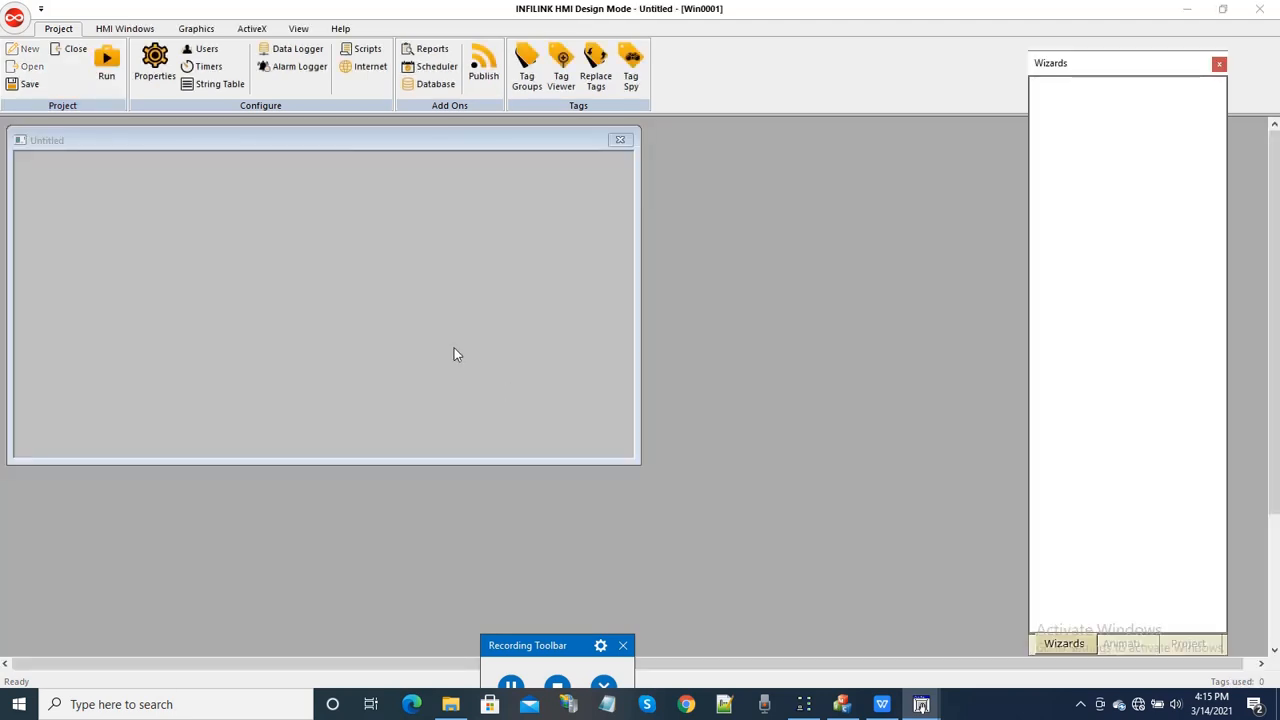
- Enlarge the blank Untitled HMI window, align it with the workspace's upper-left corner, and save the project
left_click_drag(636, 472, 893, 626)
left_click_drag(74, 147, 64, 134)
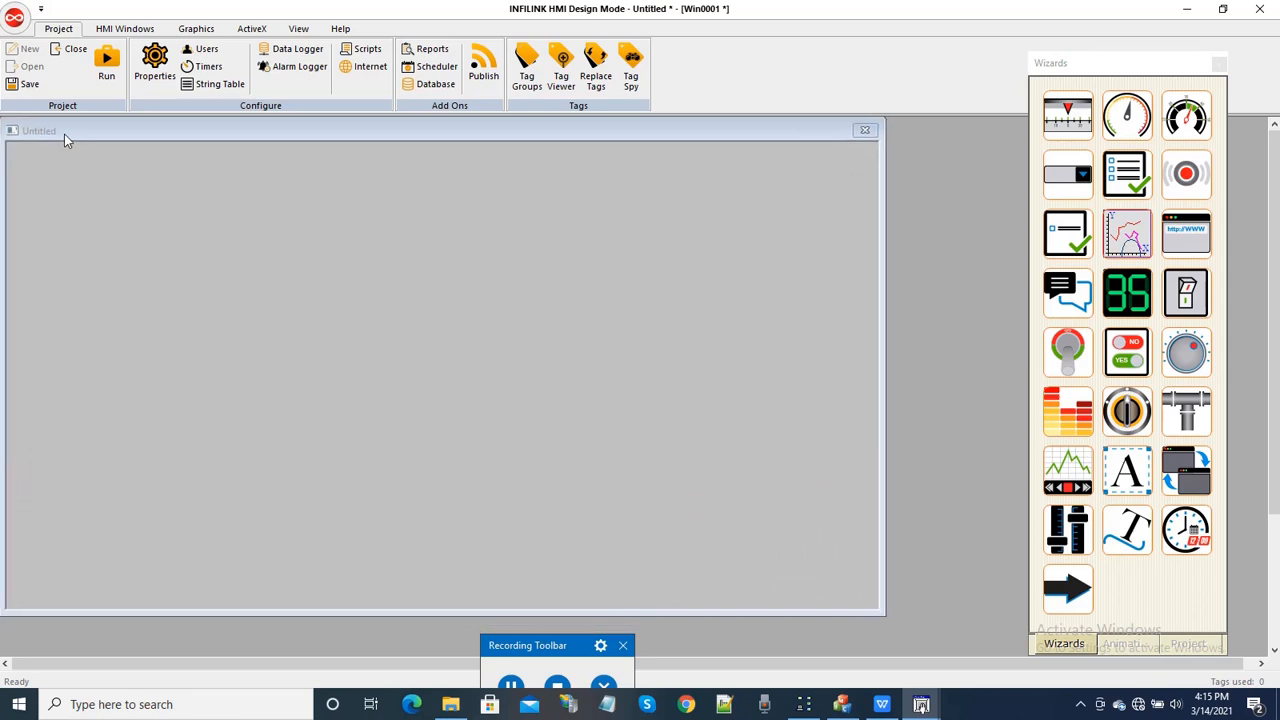
left_click(16, 87)
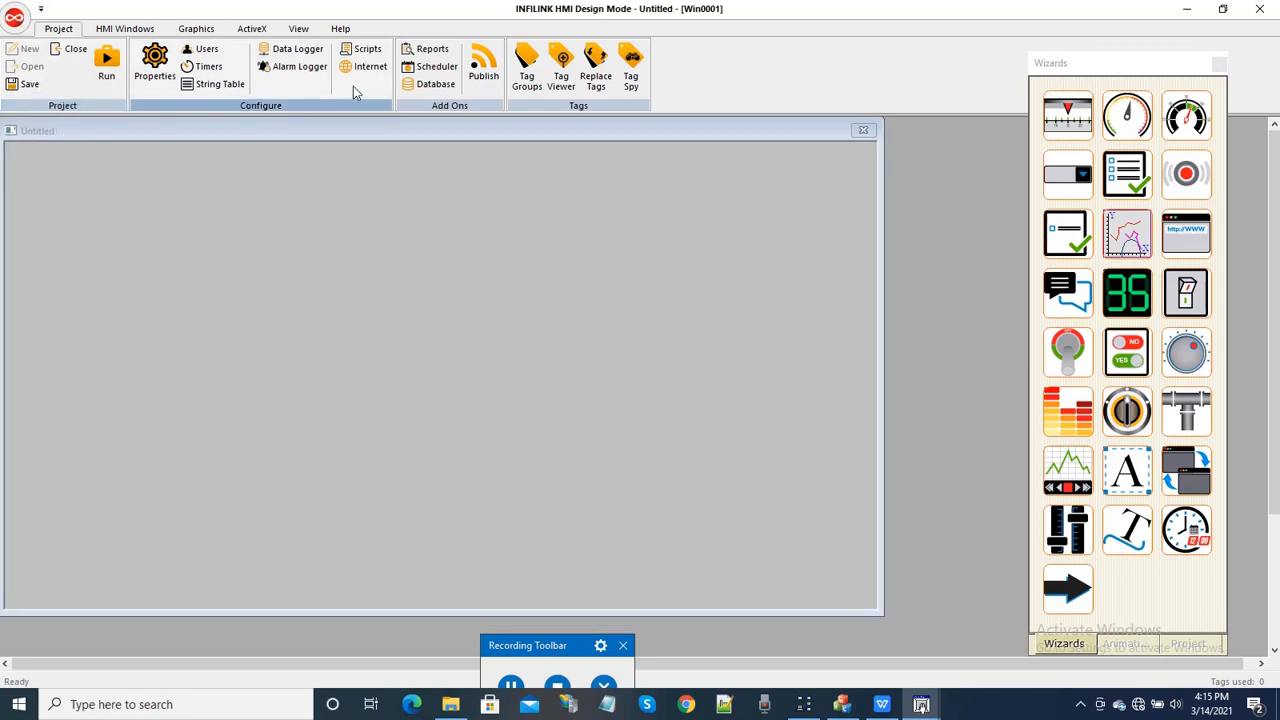
- Add a new driver node named ModbusTags to the project's tag groups
left_click(530, 72)
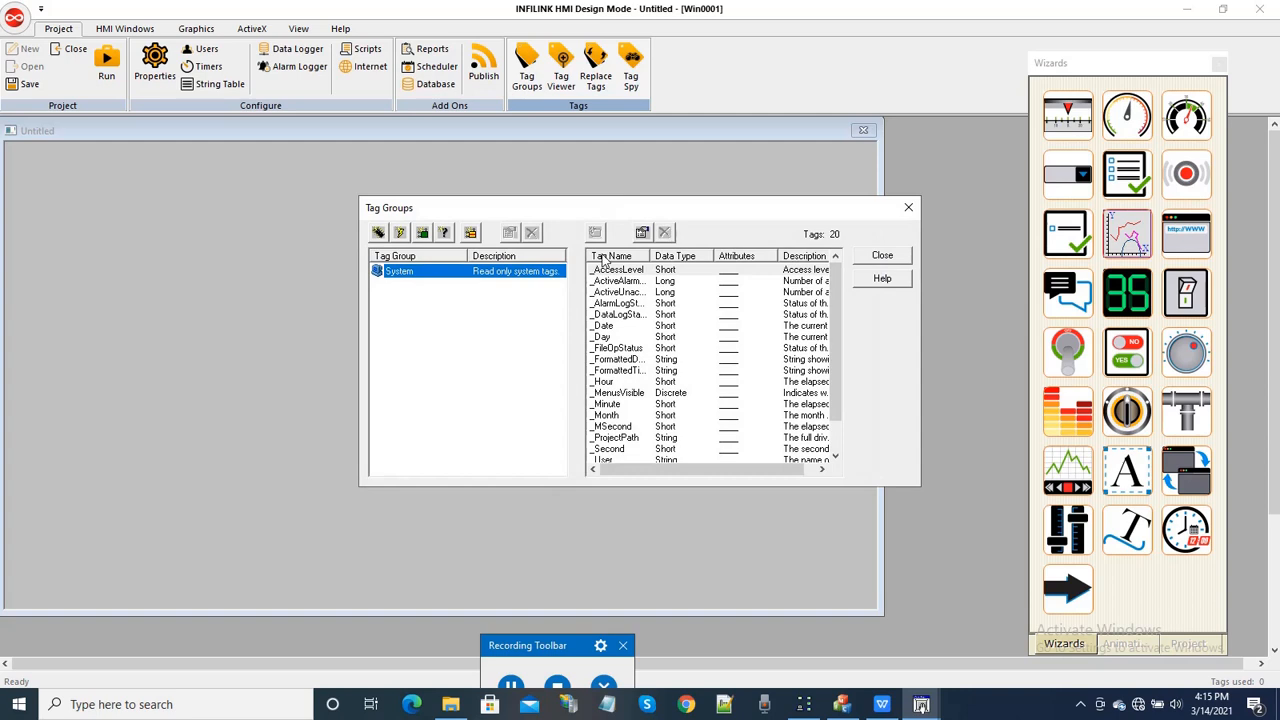
left_click(471, 233)
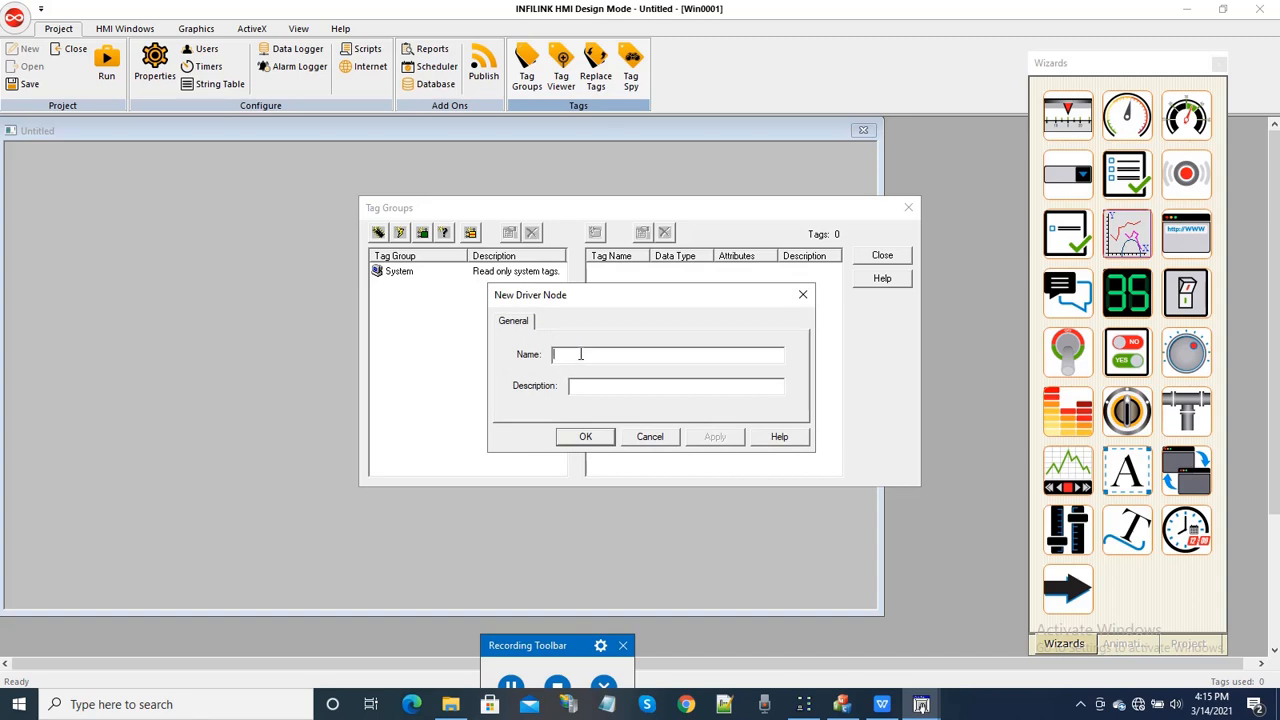
type("M")
left_click(580, 437)
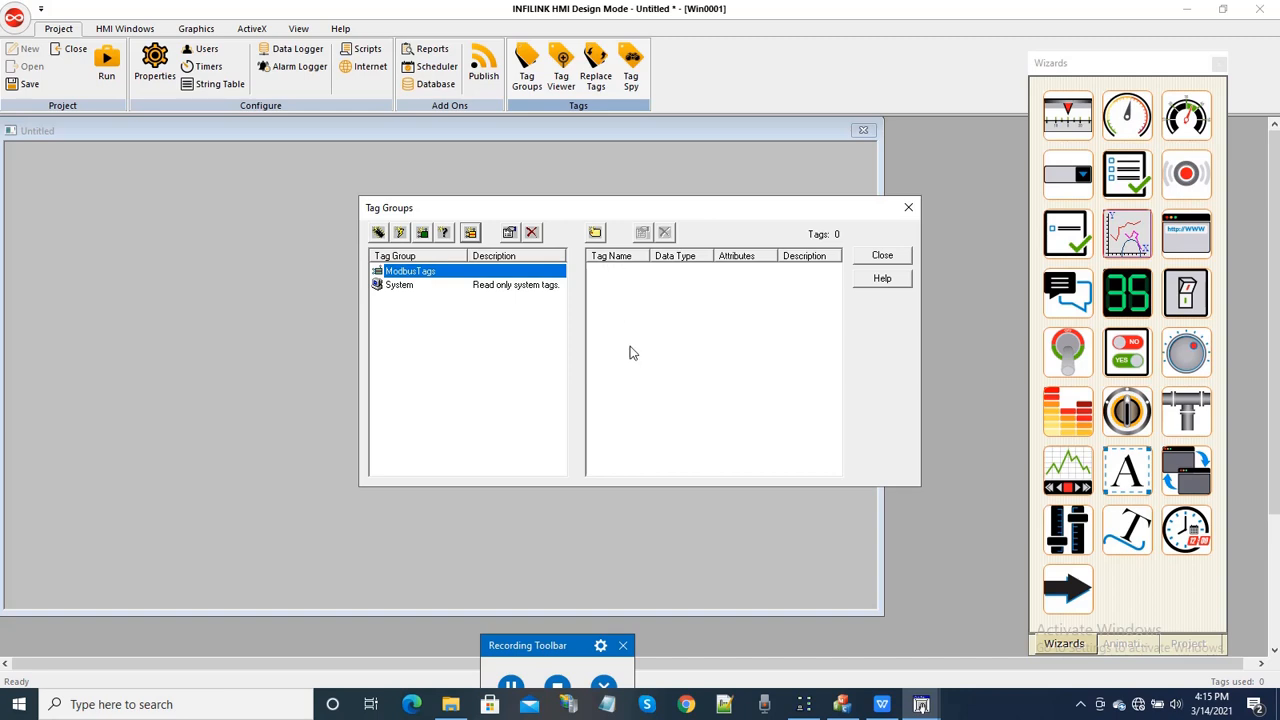
- Import tags into the ModbusTags node from the ANSI CSV file ModTags_ForInfilink.csv in the Modbus_Driver_Demo folder
right_click(424, 278)
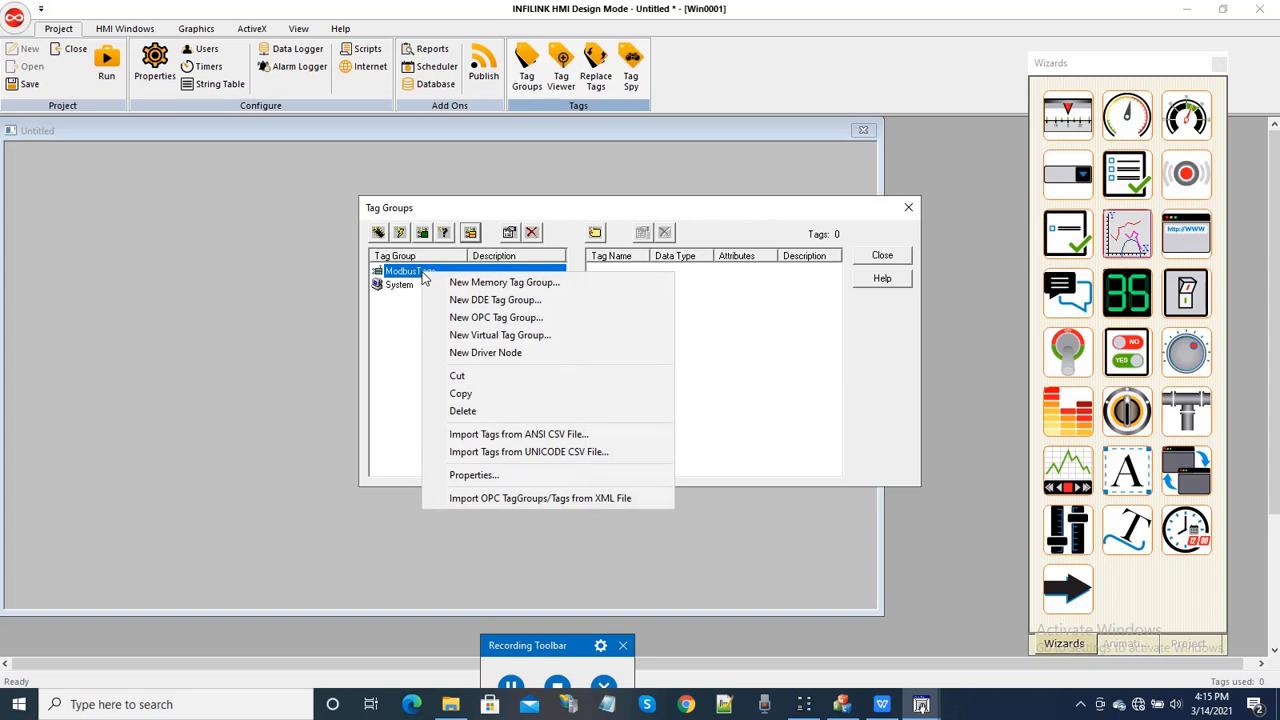
left_click(538, 436)
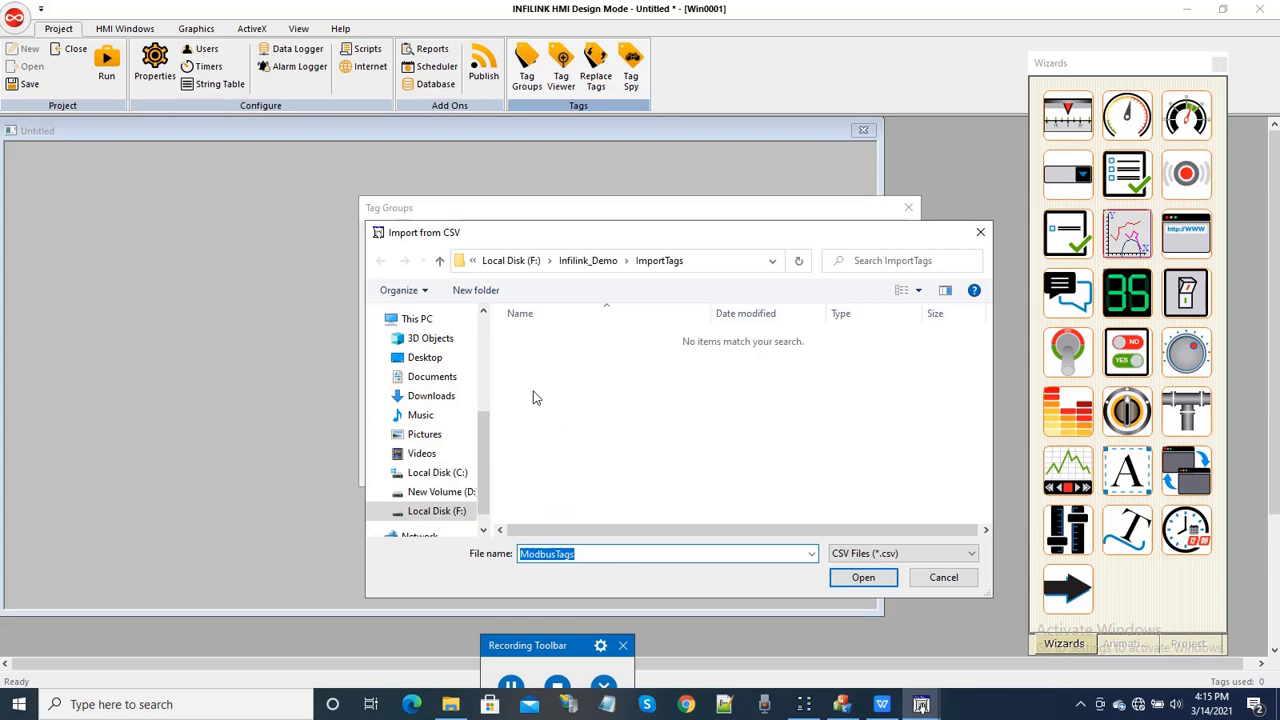
left_click(453, 512)
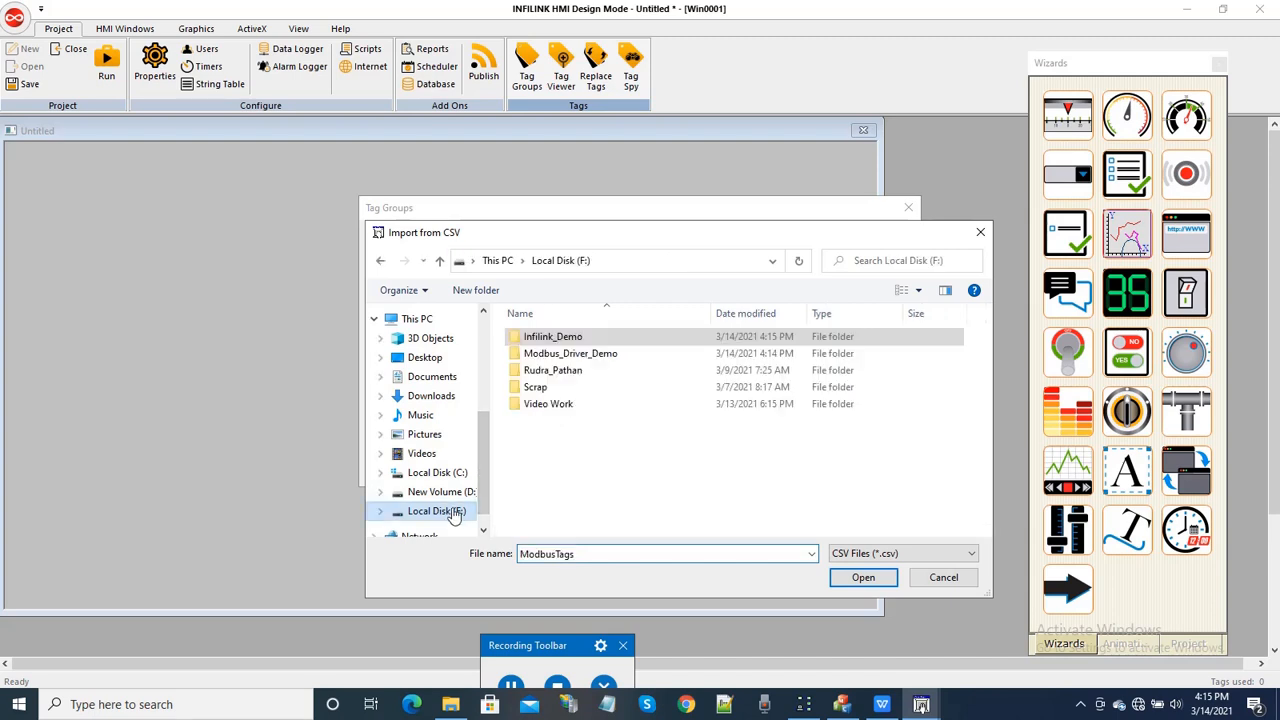
double_click(606, 355)
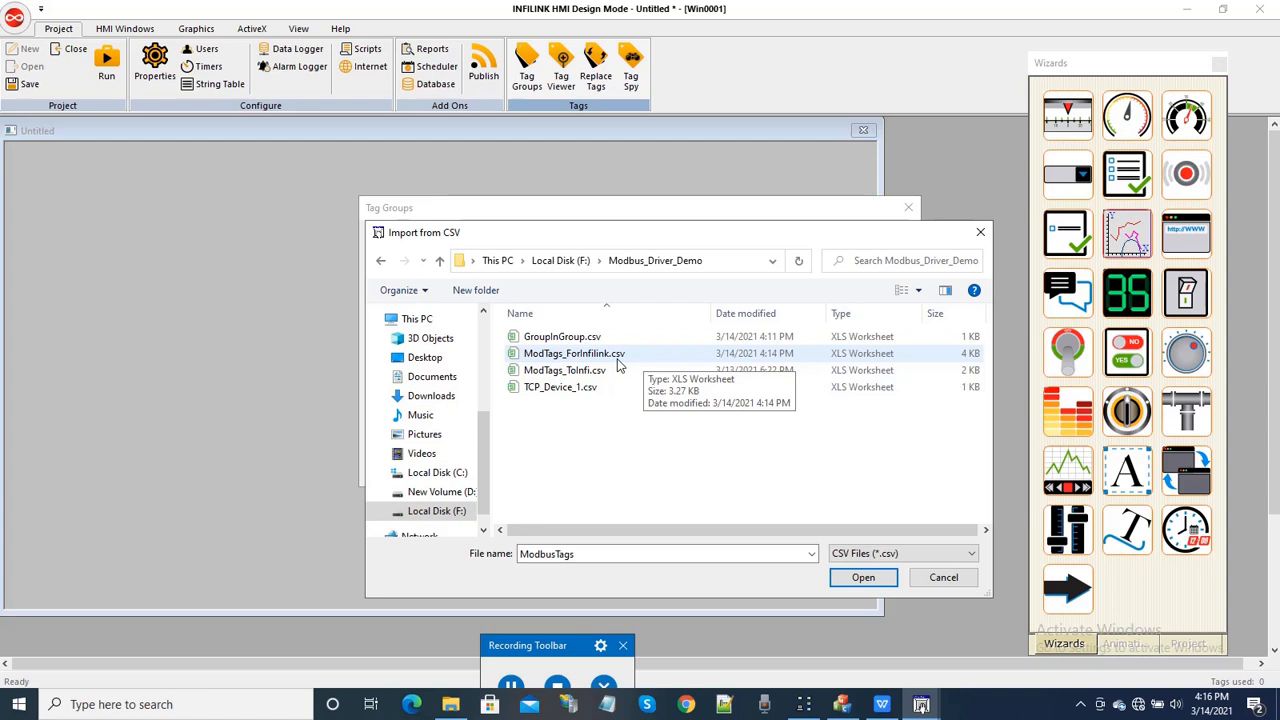
double_click(564, 356)
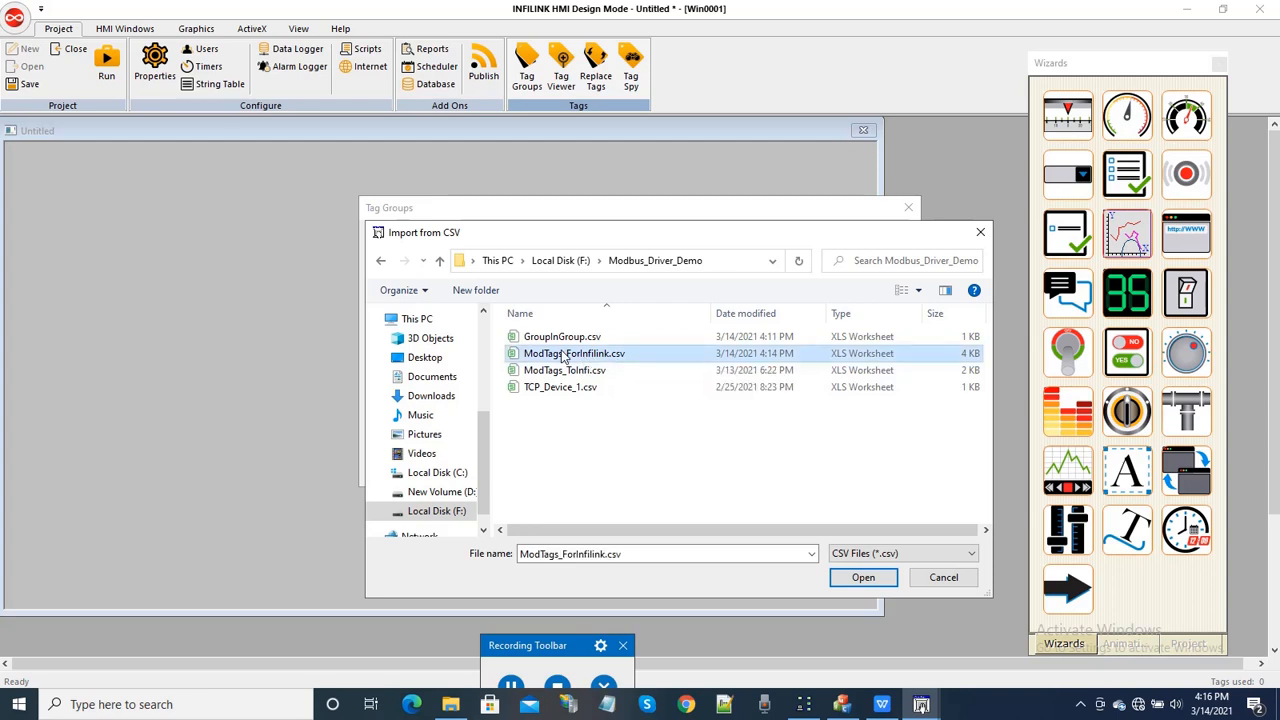
- Widen the Tag Name column to show full names and examine the tags imported into ModbusTags
scroll(836, 316, "down", 2)
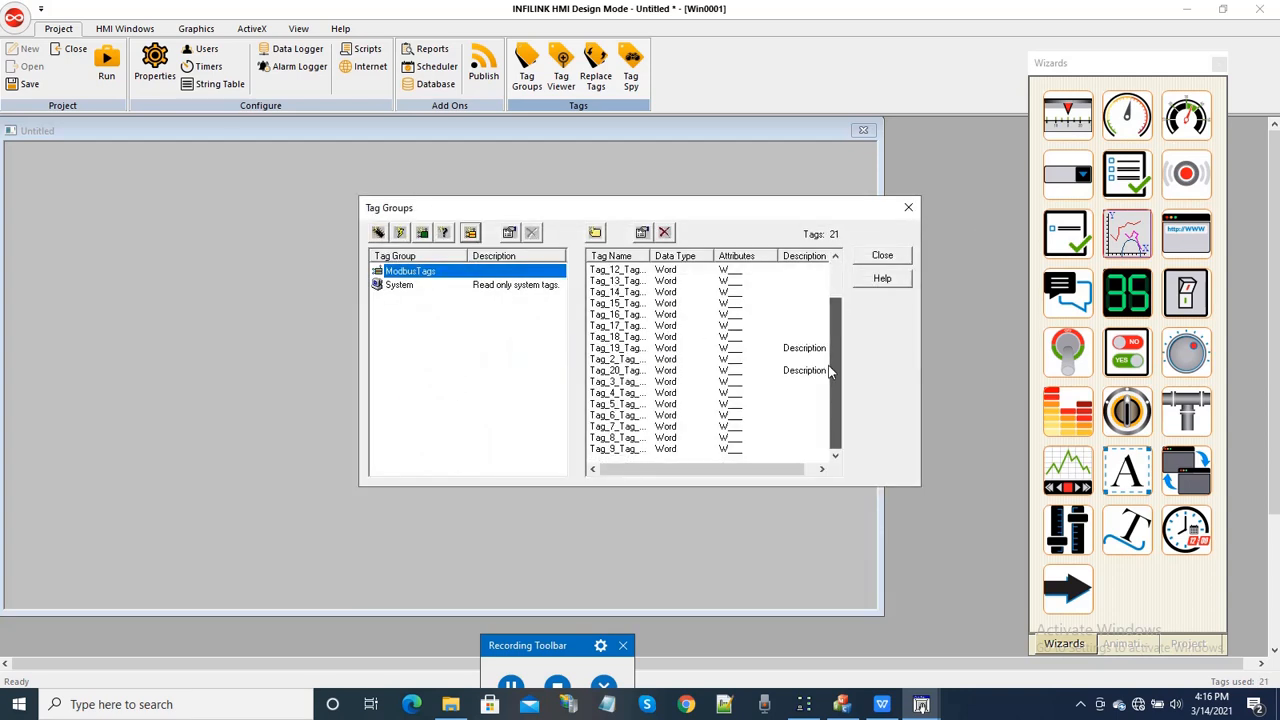
double_click(652, 256)
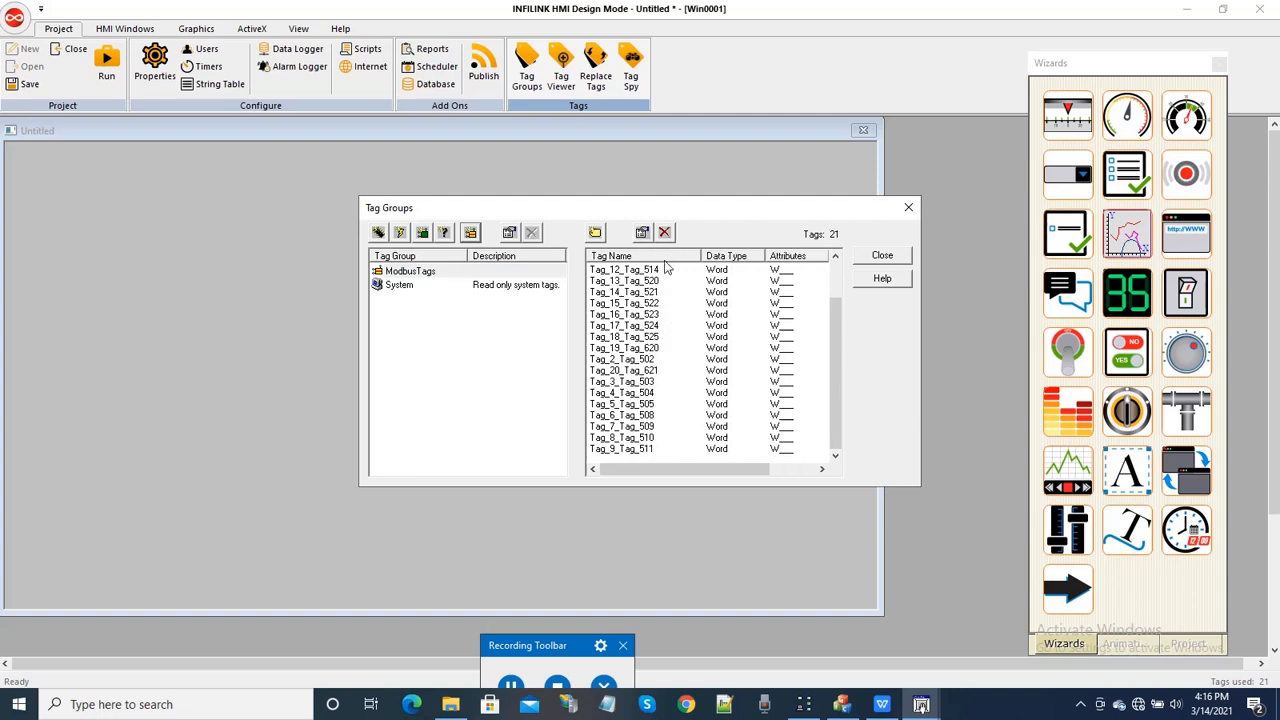
left_click_drag(702, 262, 679, 262)
left_click(636, 282)
left_click(641, 315)
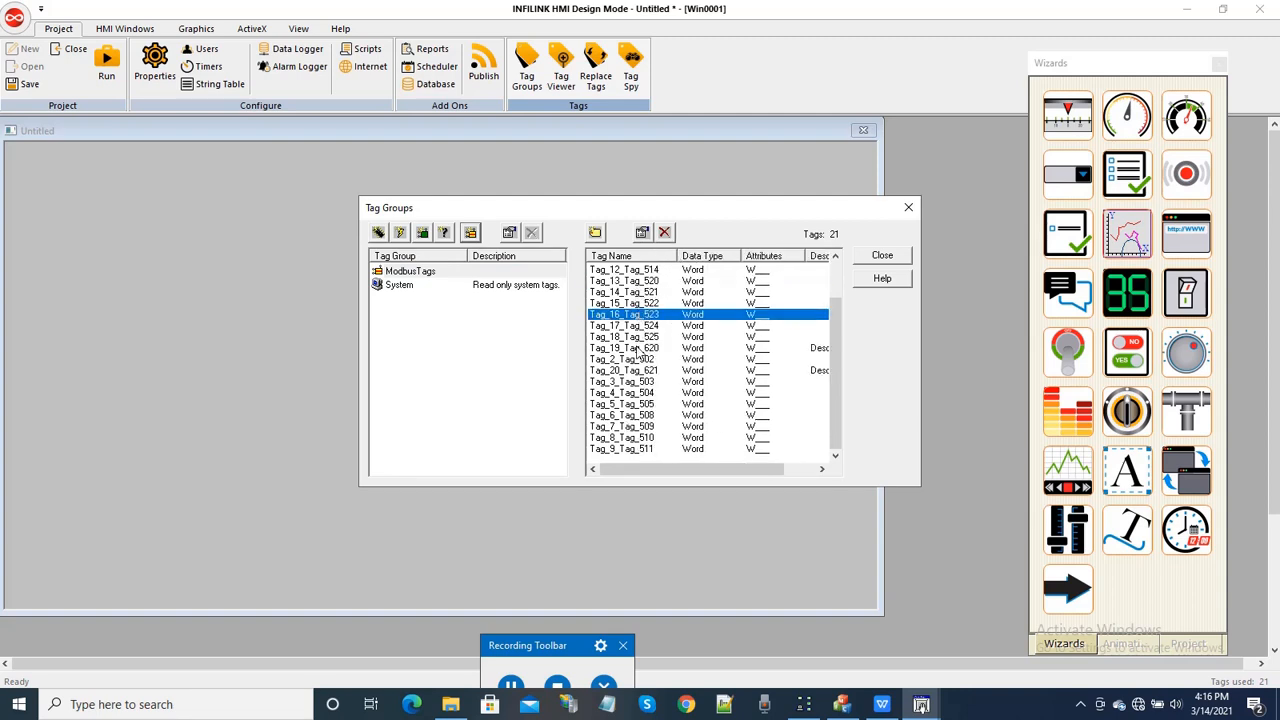
left_click(640, 348)
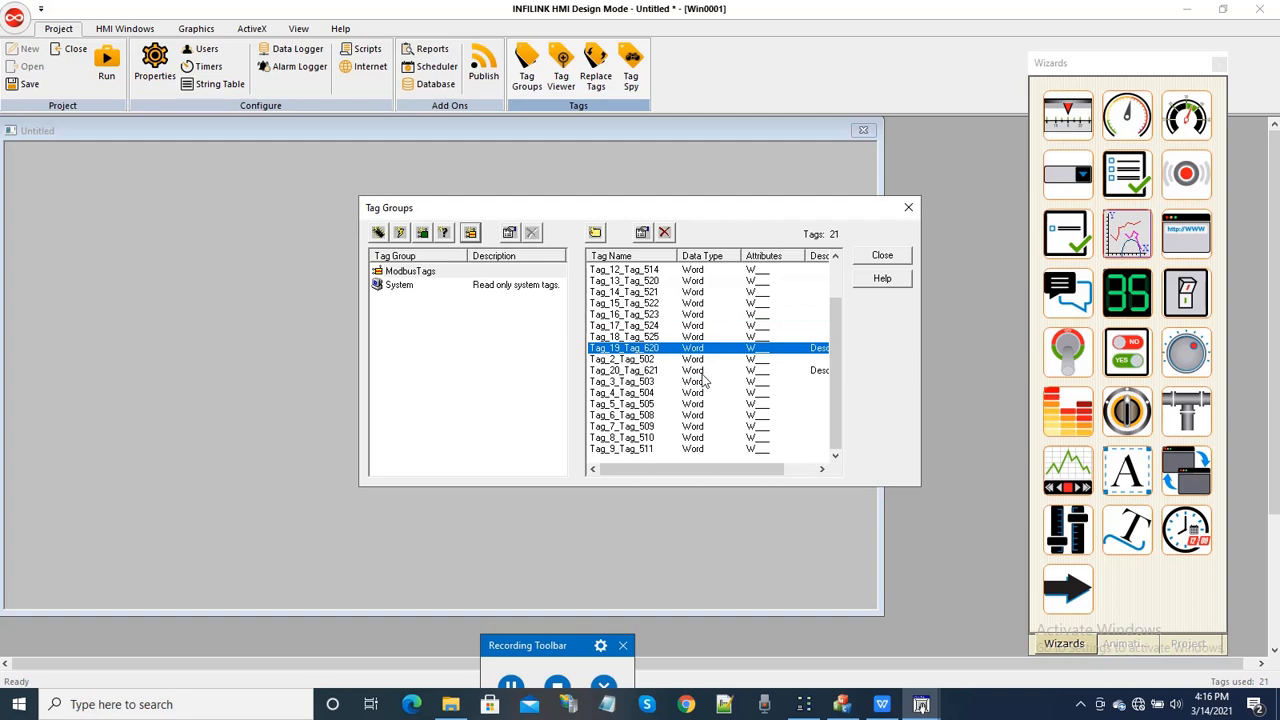